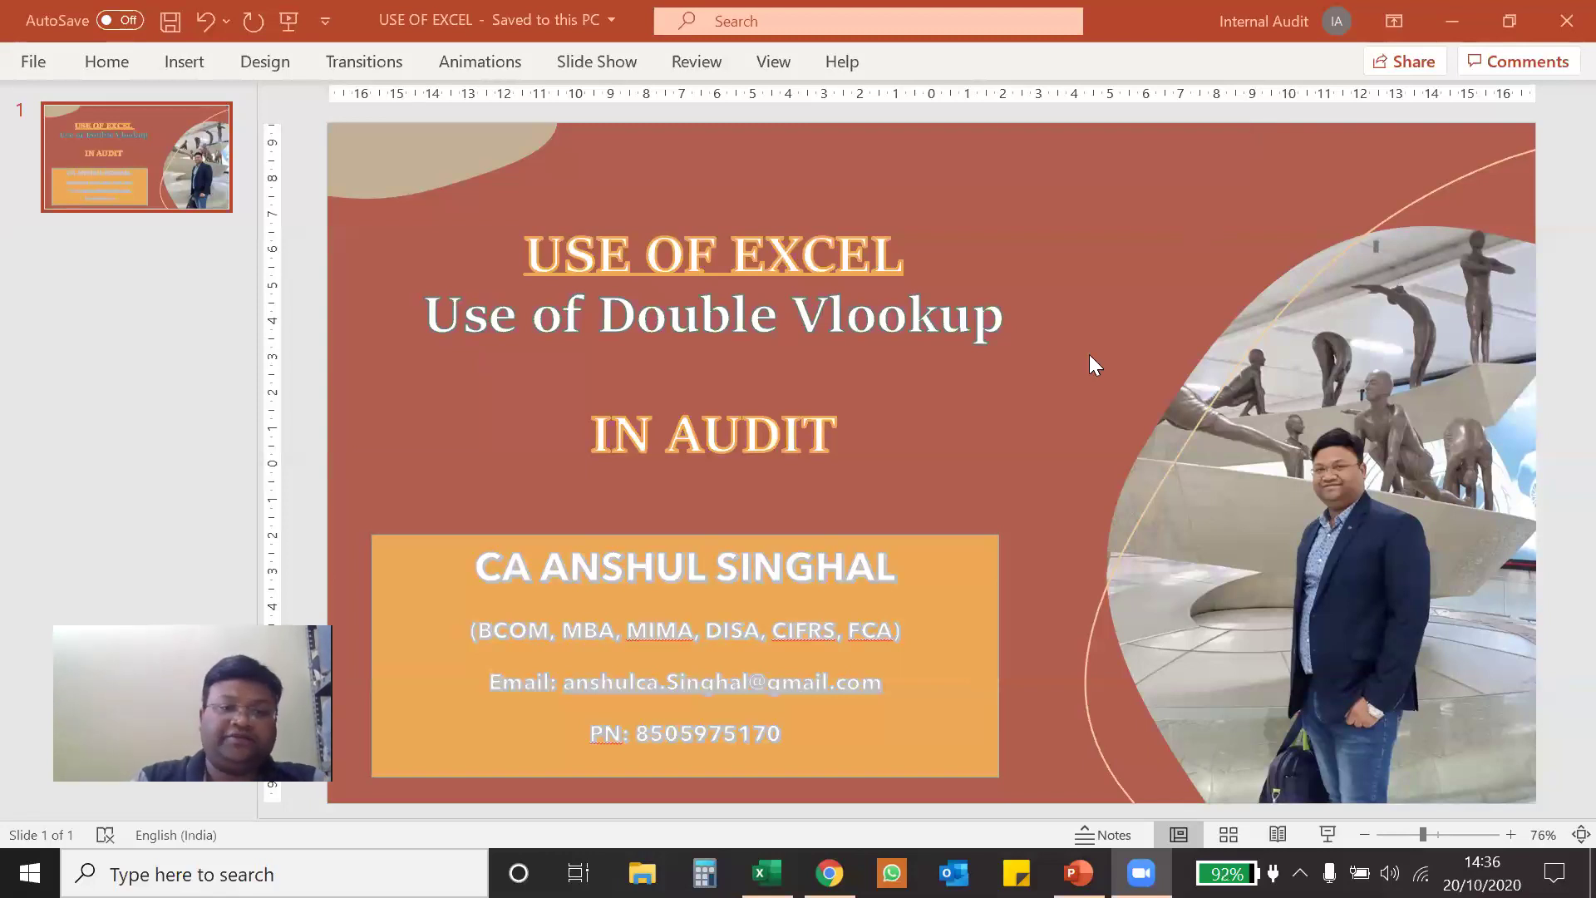
left_click(759, 874)
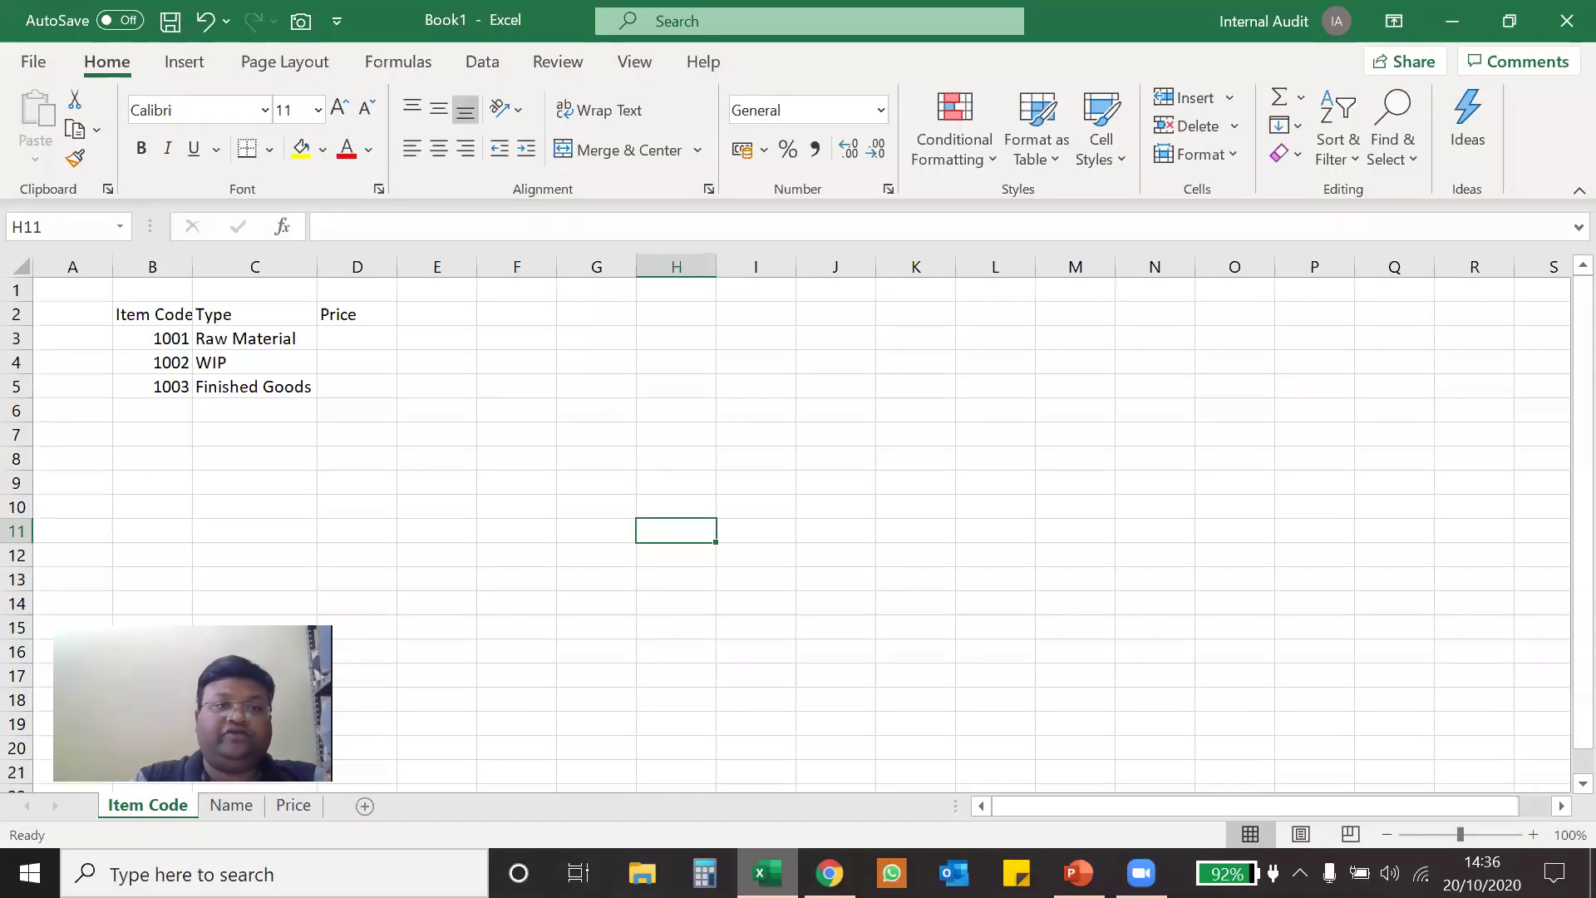
left_click(336, 478)
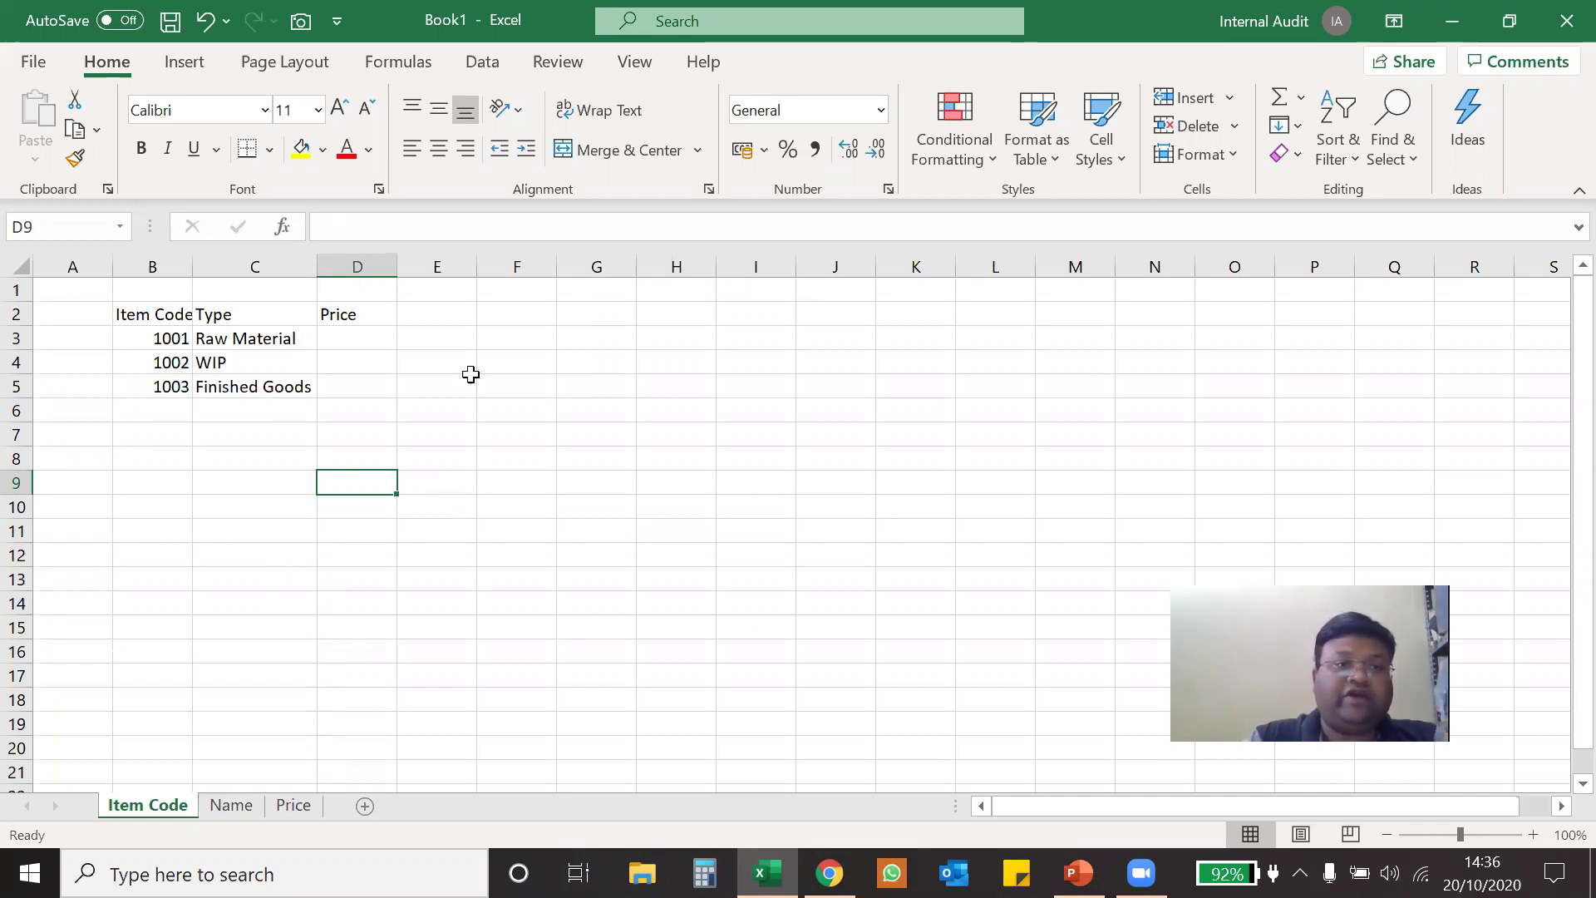
left_click(231, 804)
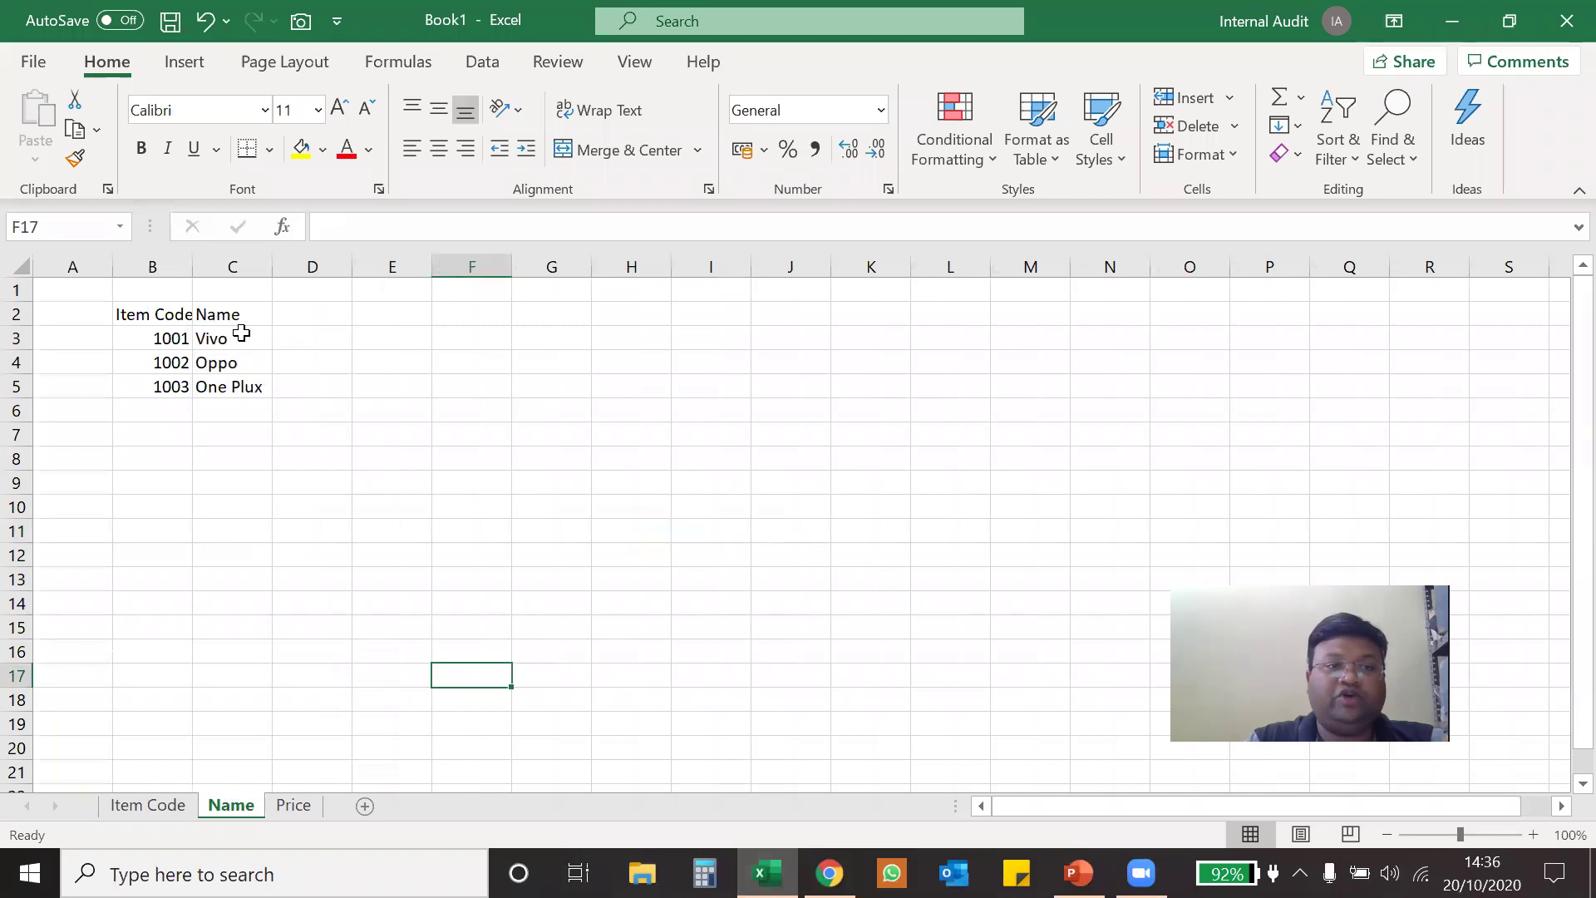
left_click(296, 806)
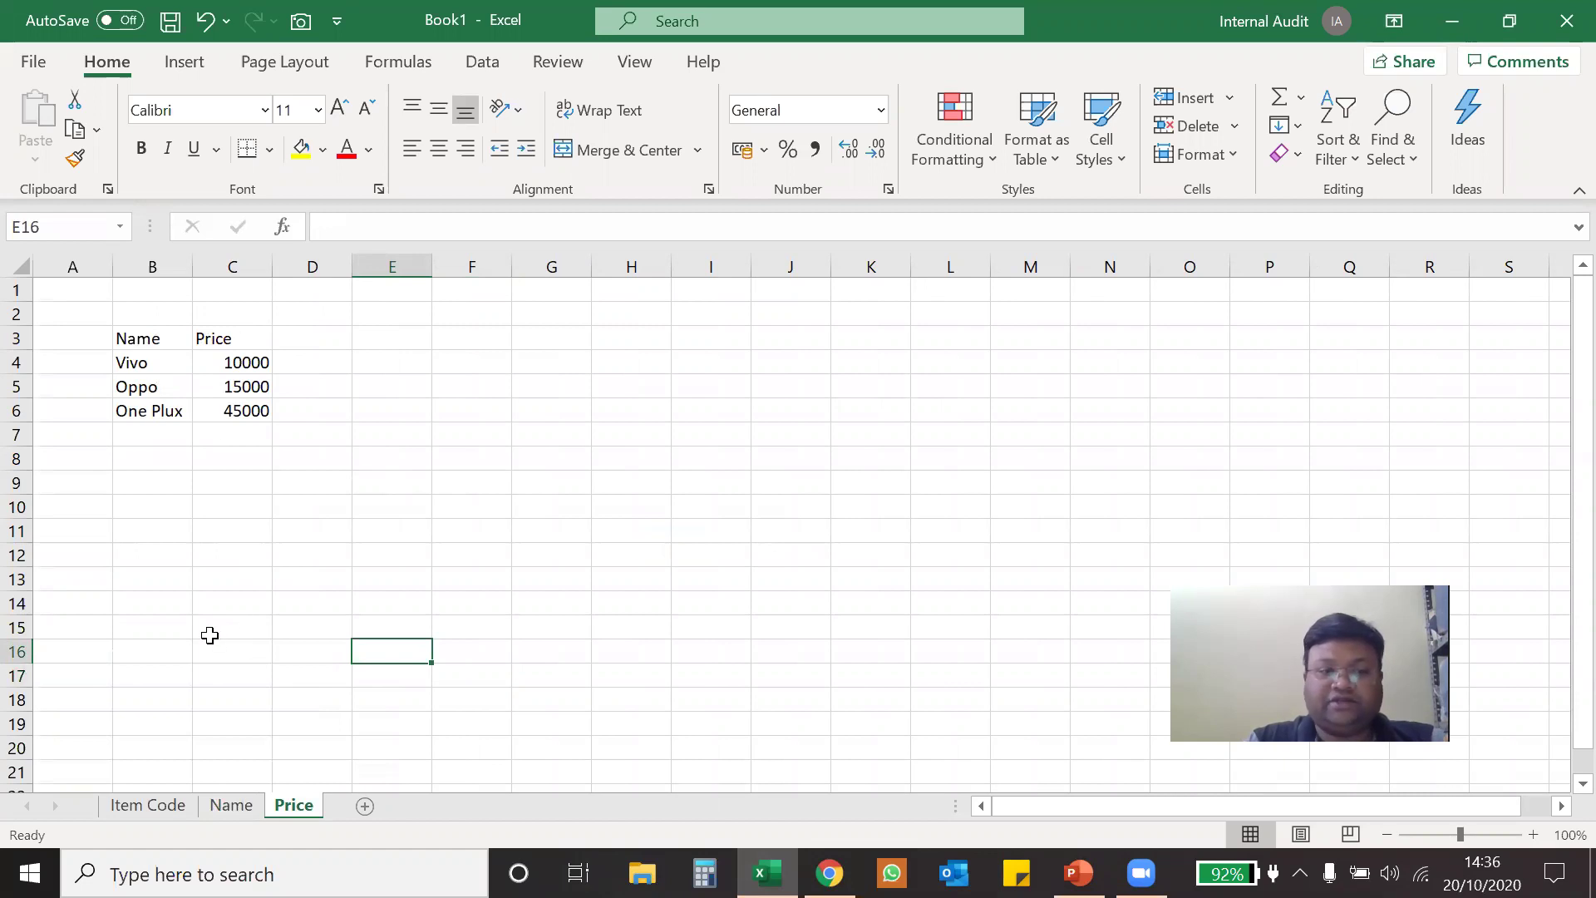
left_click(157, 812)
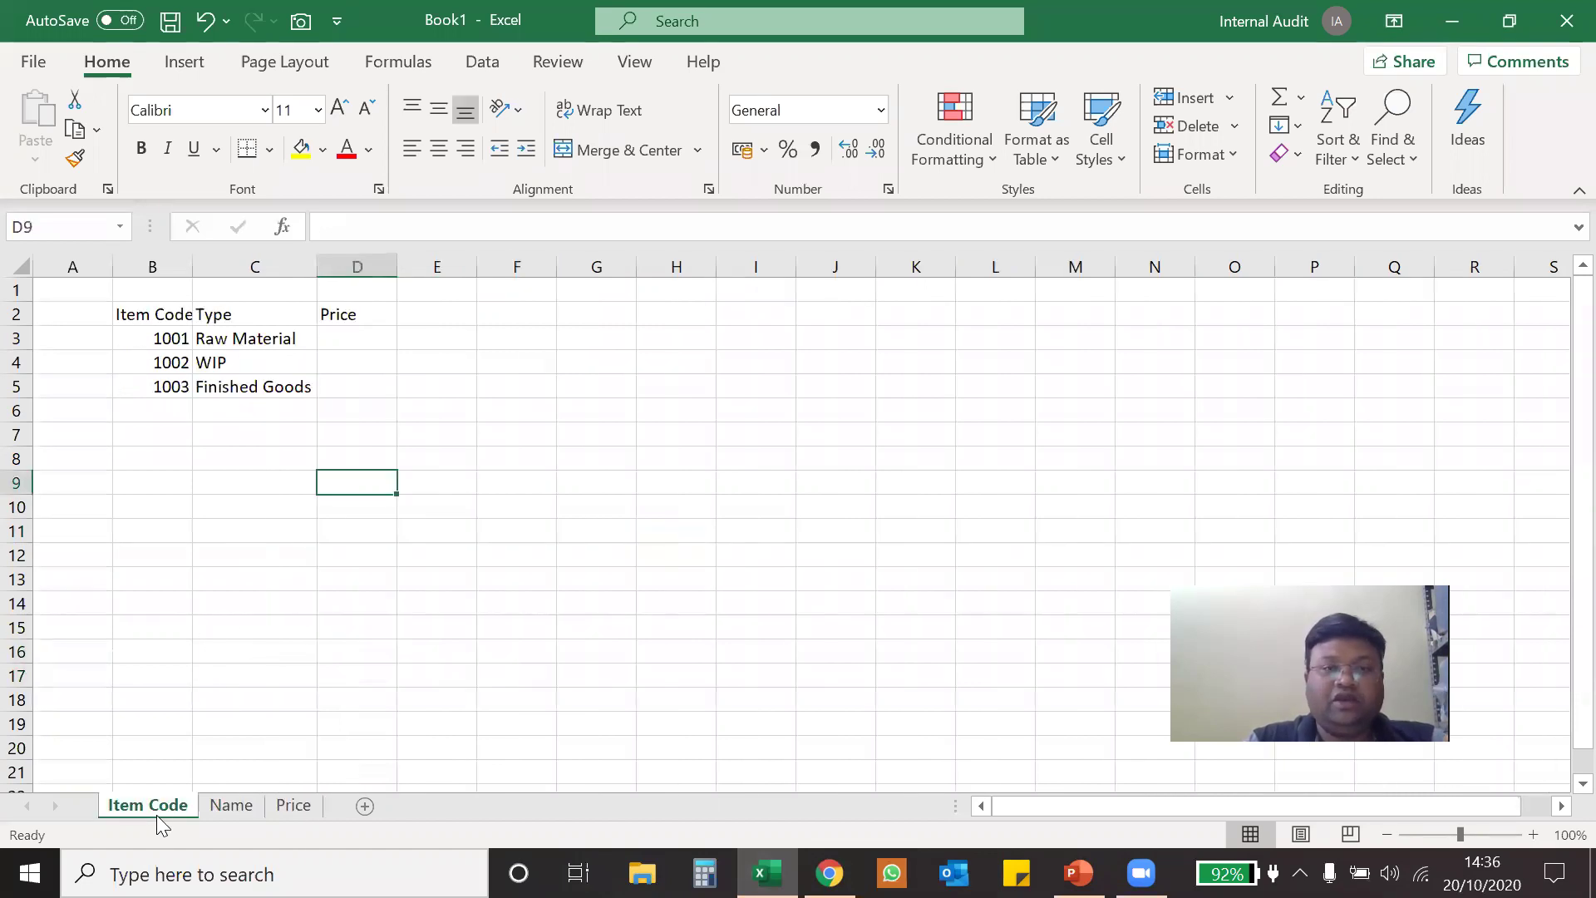
left_click(338, 335)
left_click(154, 338)
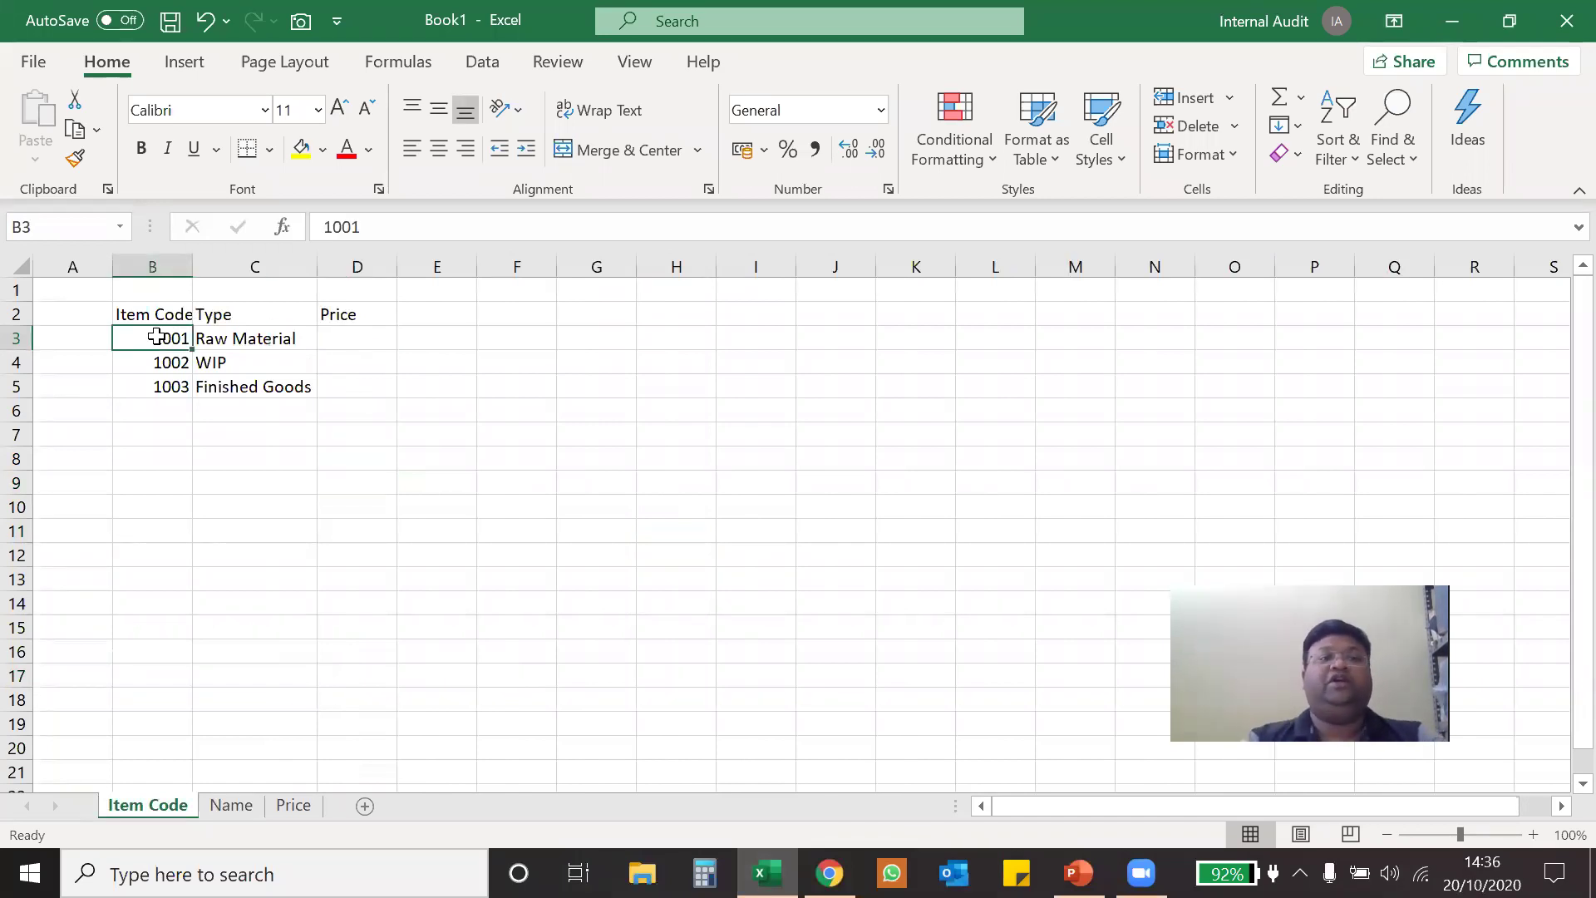
Enter =VLOOKUP(B3,Name!$B$3:$C$5,2,0) in E3 to return the name Vivo.
left_click(371, 337)
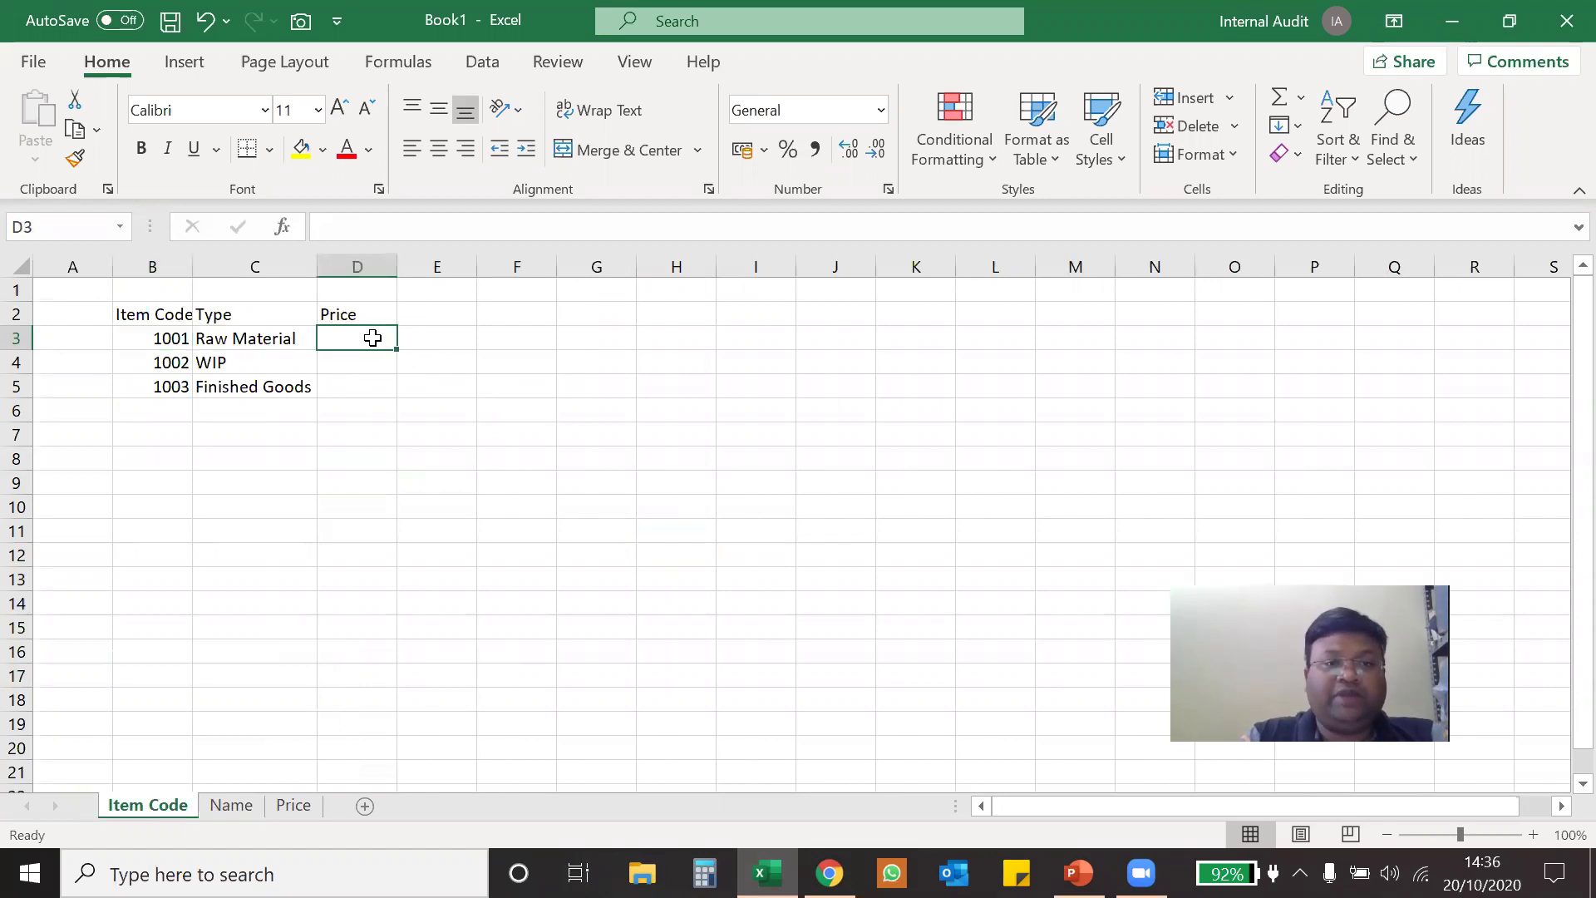
left_click(439, 337)
type("=v")
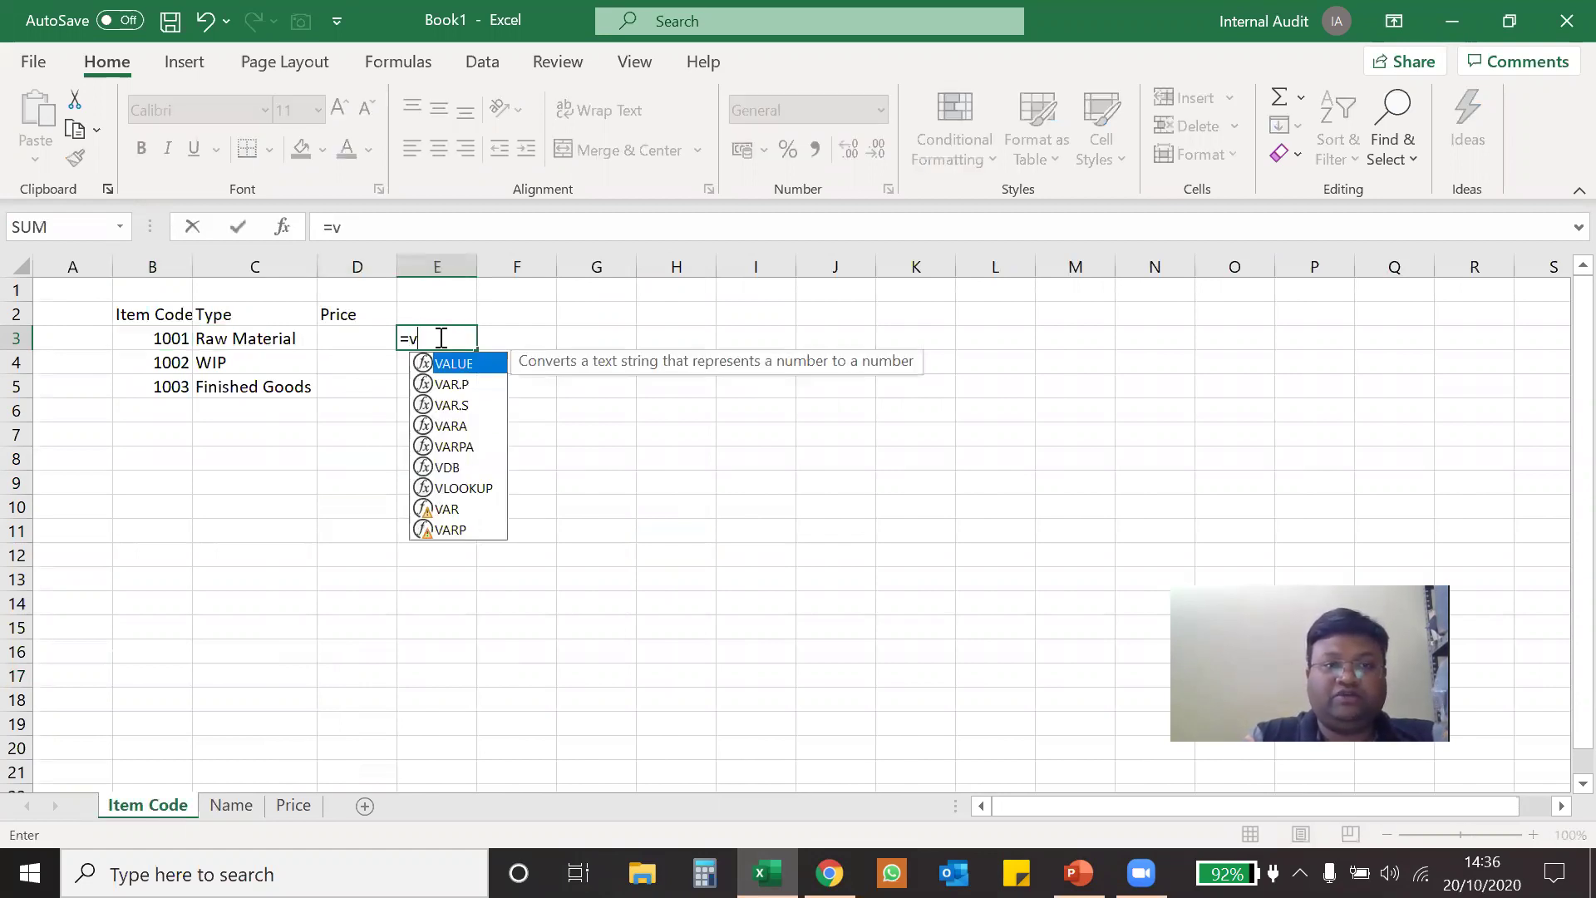
type("l")
key("Tab")
left_click(172, 338)
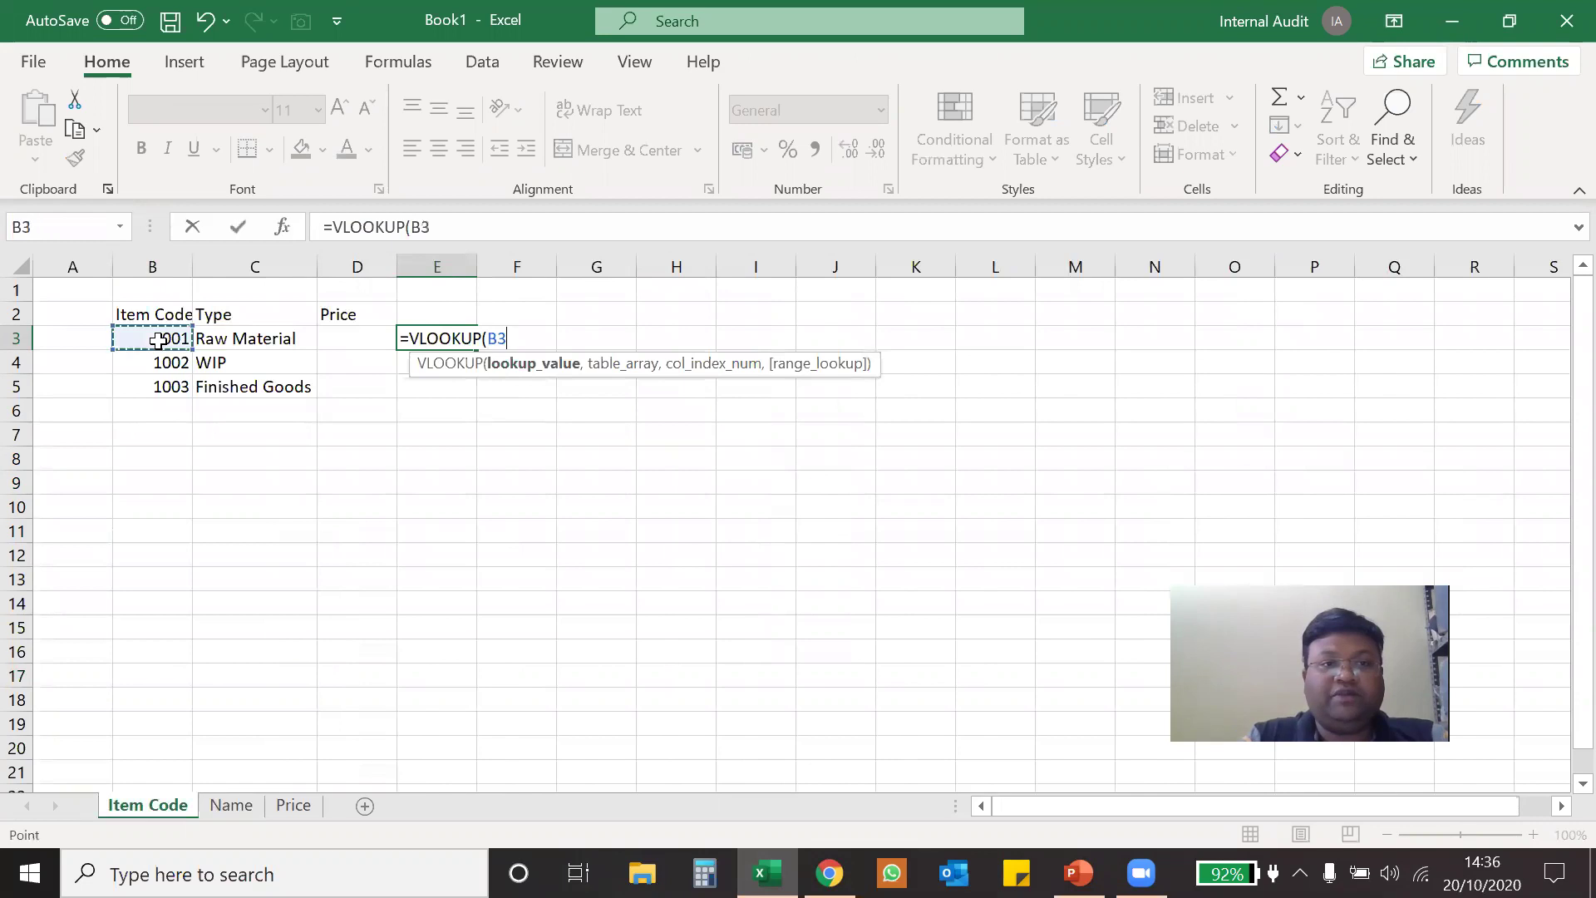
type(",")
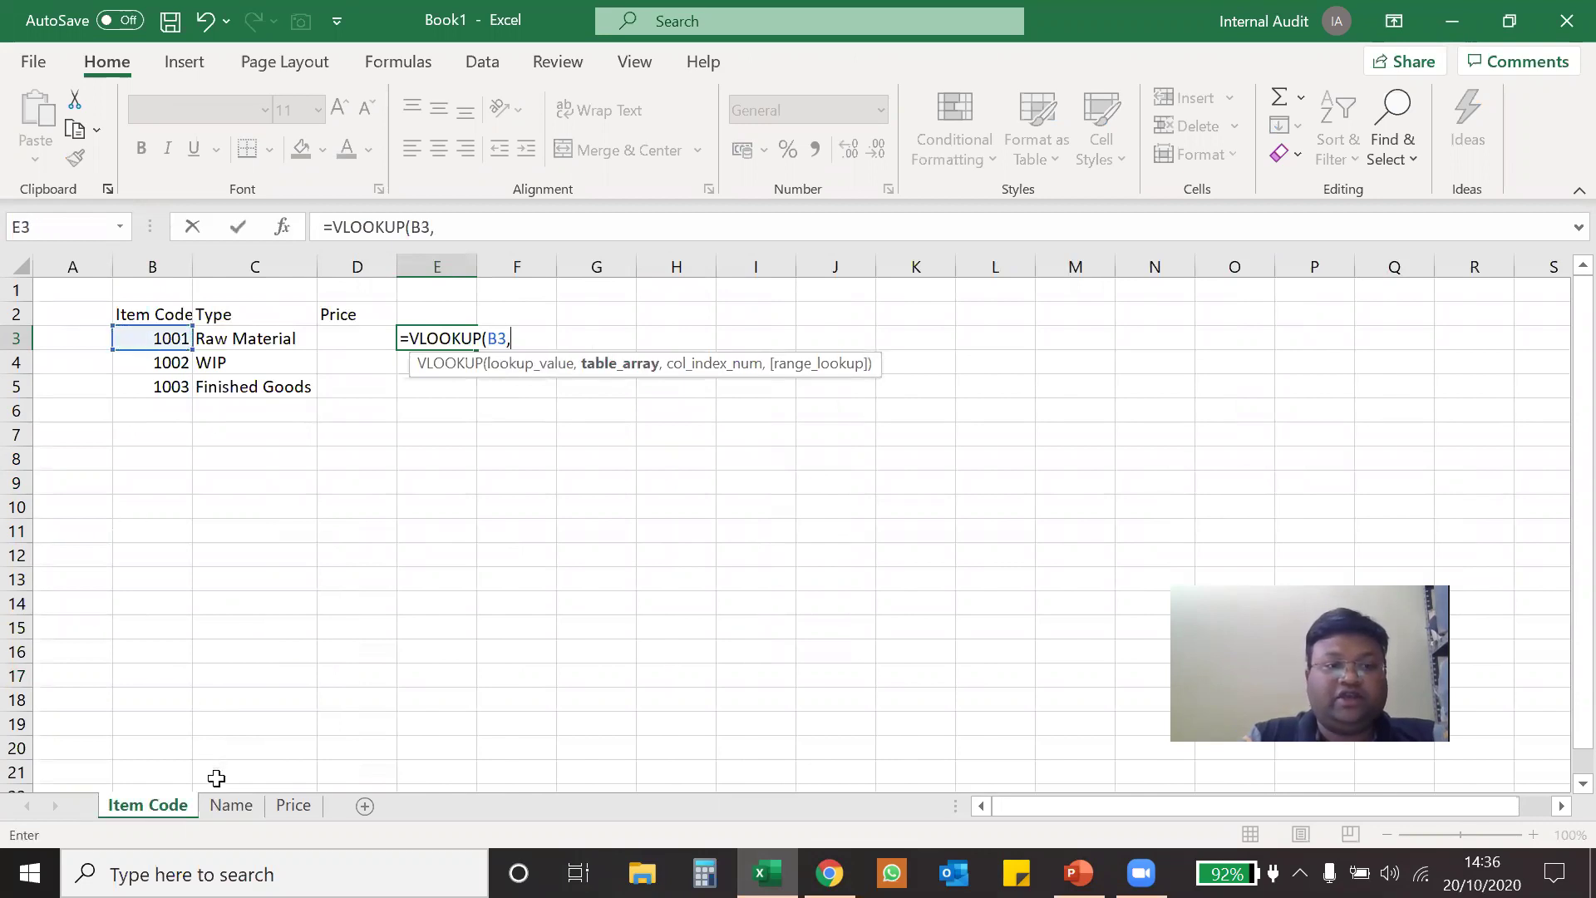
left_click(231, 804)
mouse_move(174, 341)
left_mouse_down()
mouse_move(232, 364)
mouse_move(245, 388)
left_mouse_up()
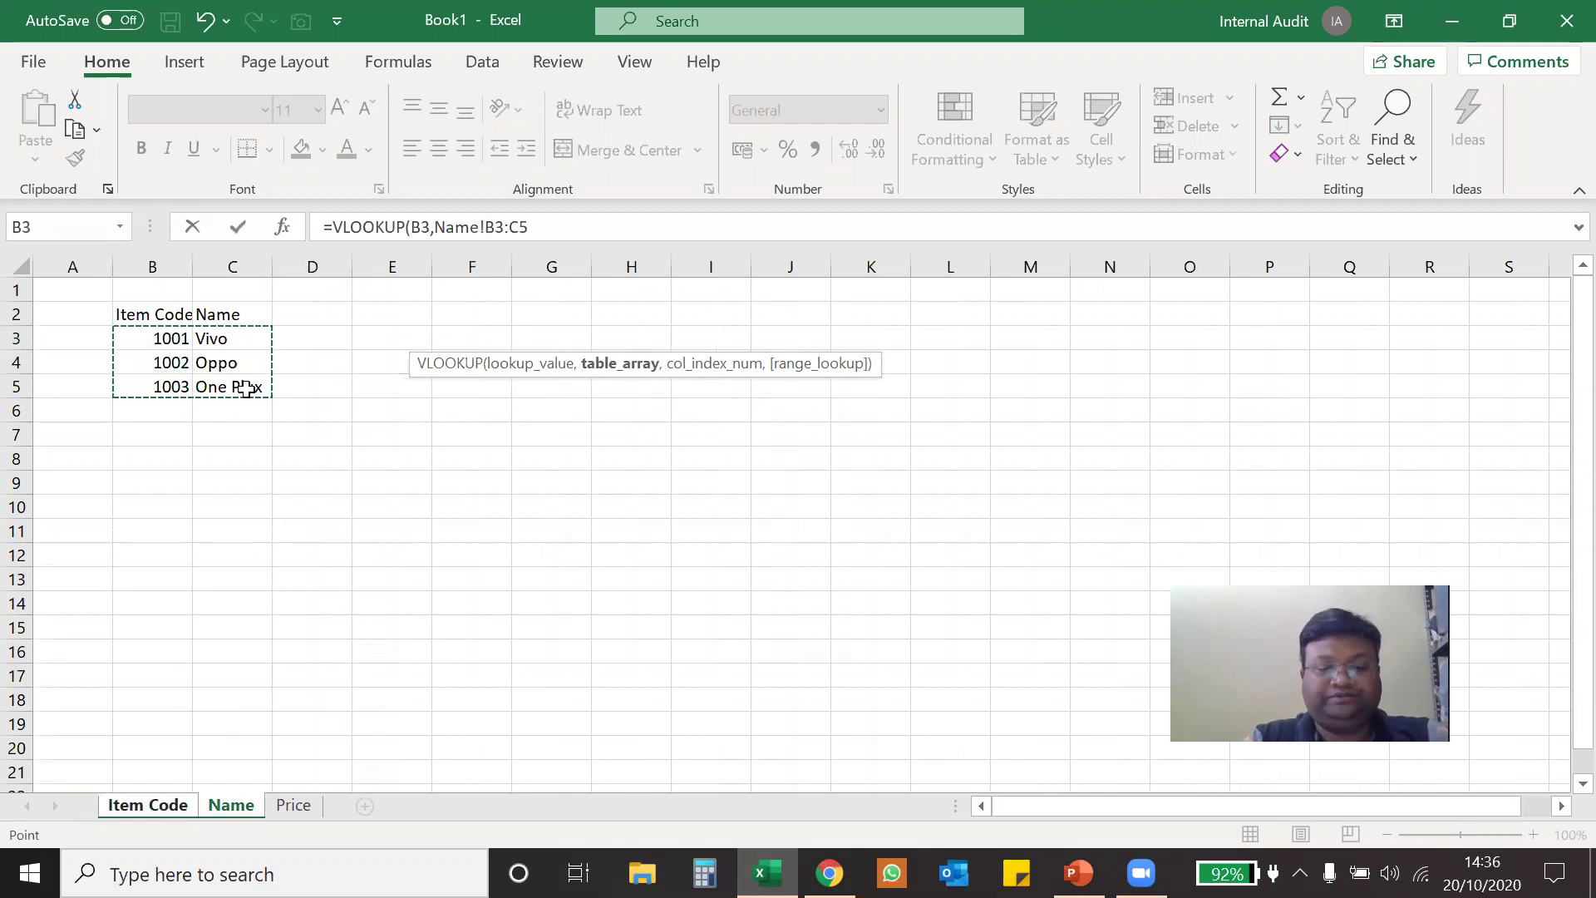
key("F4")
type("$C$5,2,")
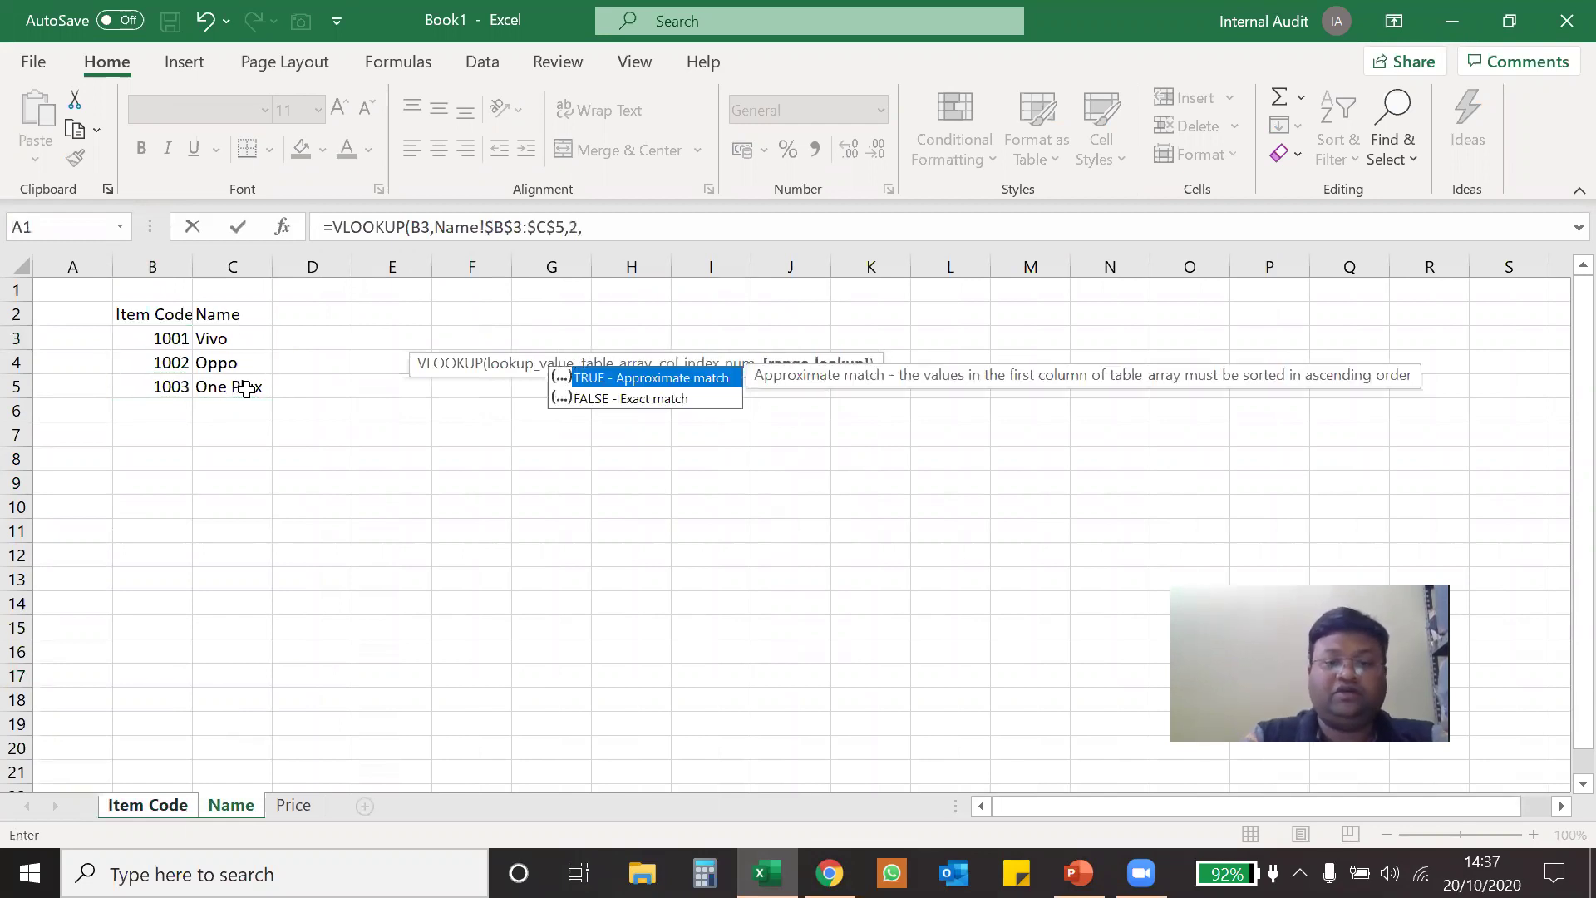
type("0)")
key("Return")
Copy the name lookup from E3 down to E5, giving Vivo, Oppo, One Plux.
key("Up")
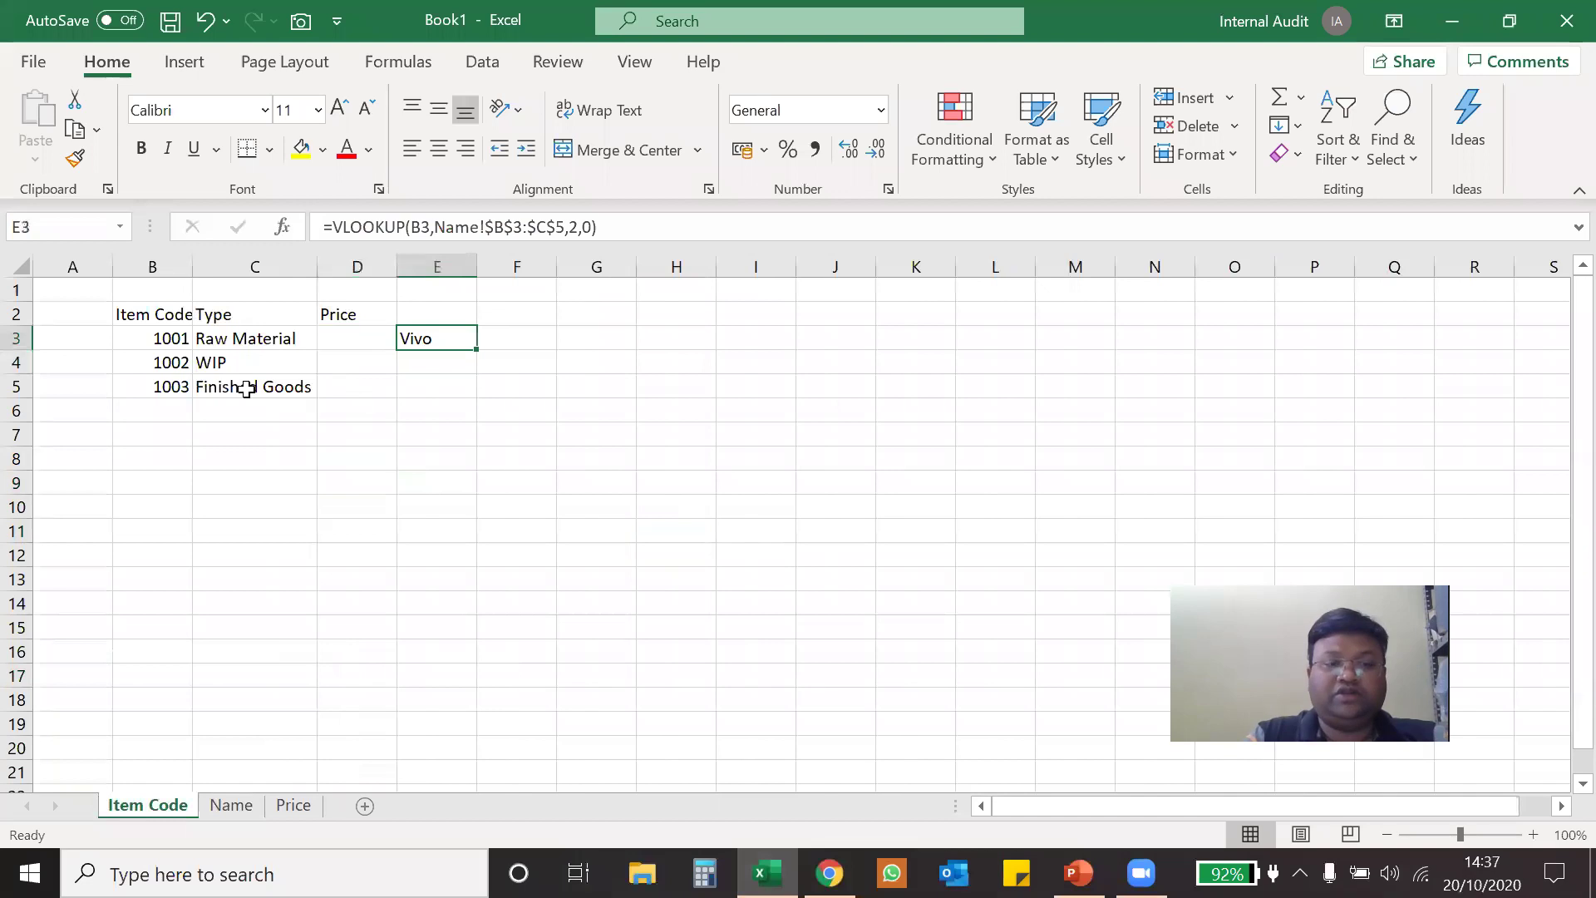
key("ctrl+c")
key("shift+Down")
key("shift+Down")
key("Return")
key("Right")
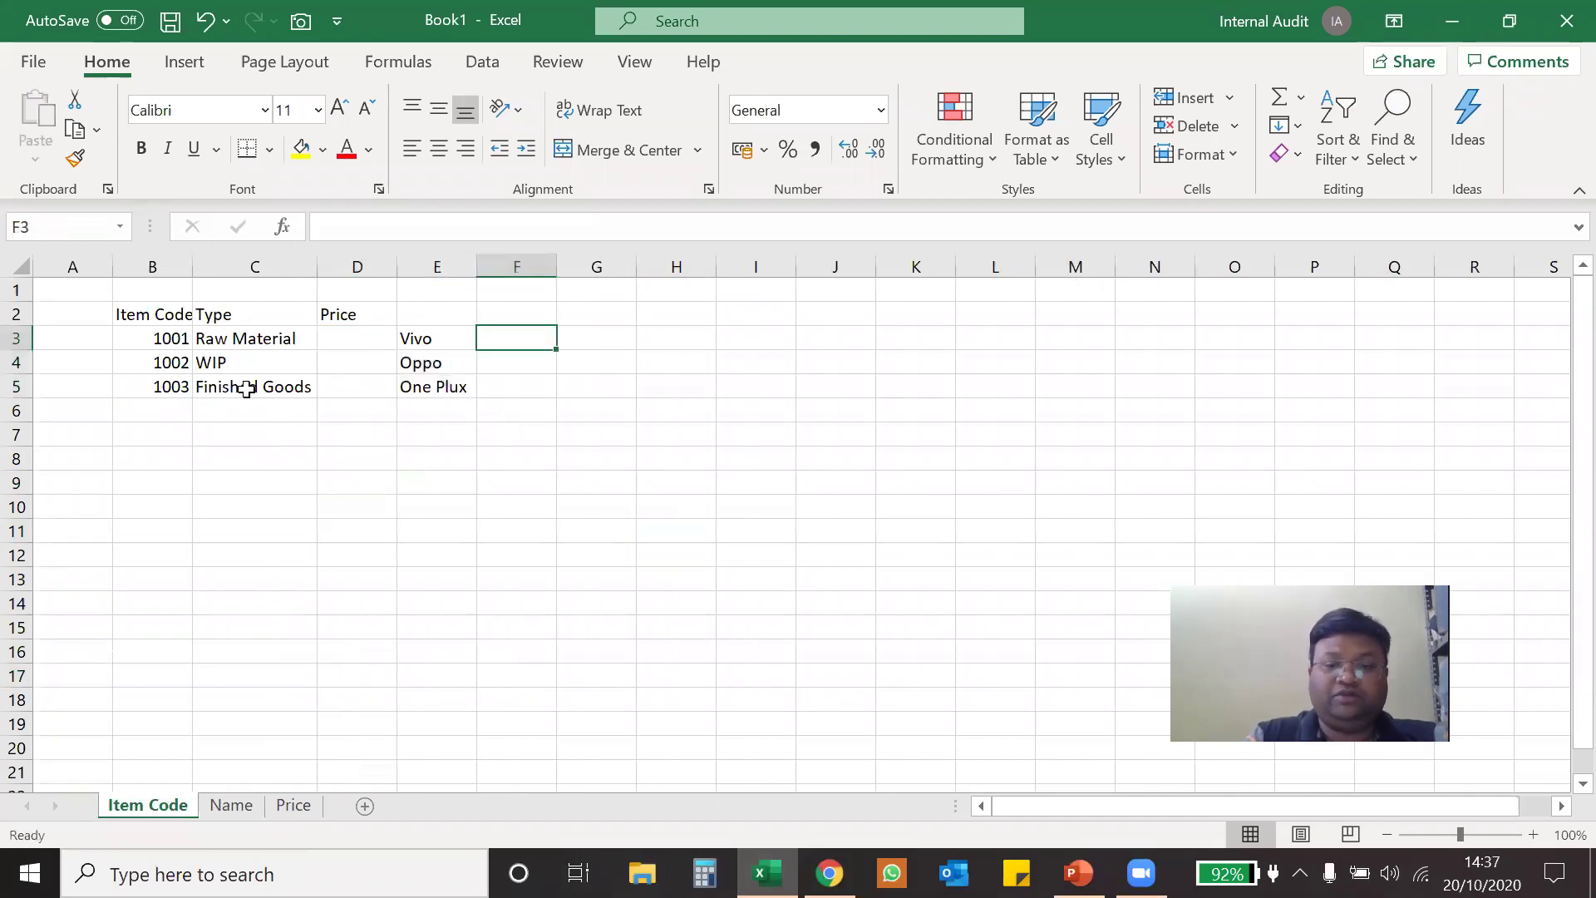
type("=vl")
Abandon a half-written VLOOKUP attempt in F3.
key("Tab")
key("Left")
key("Left")
key("Left")
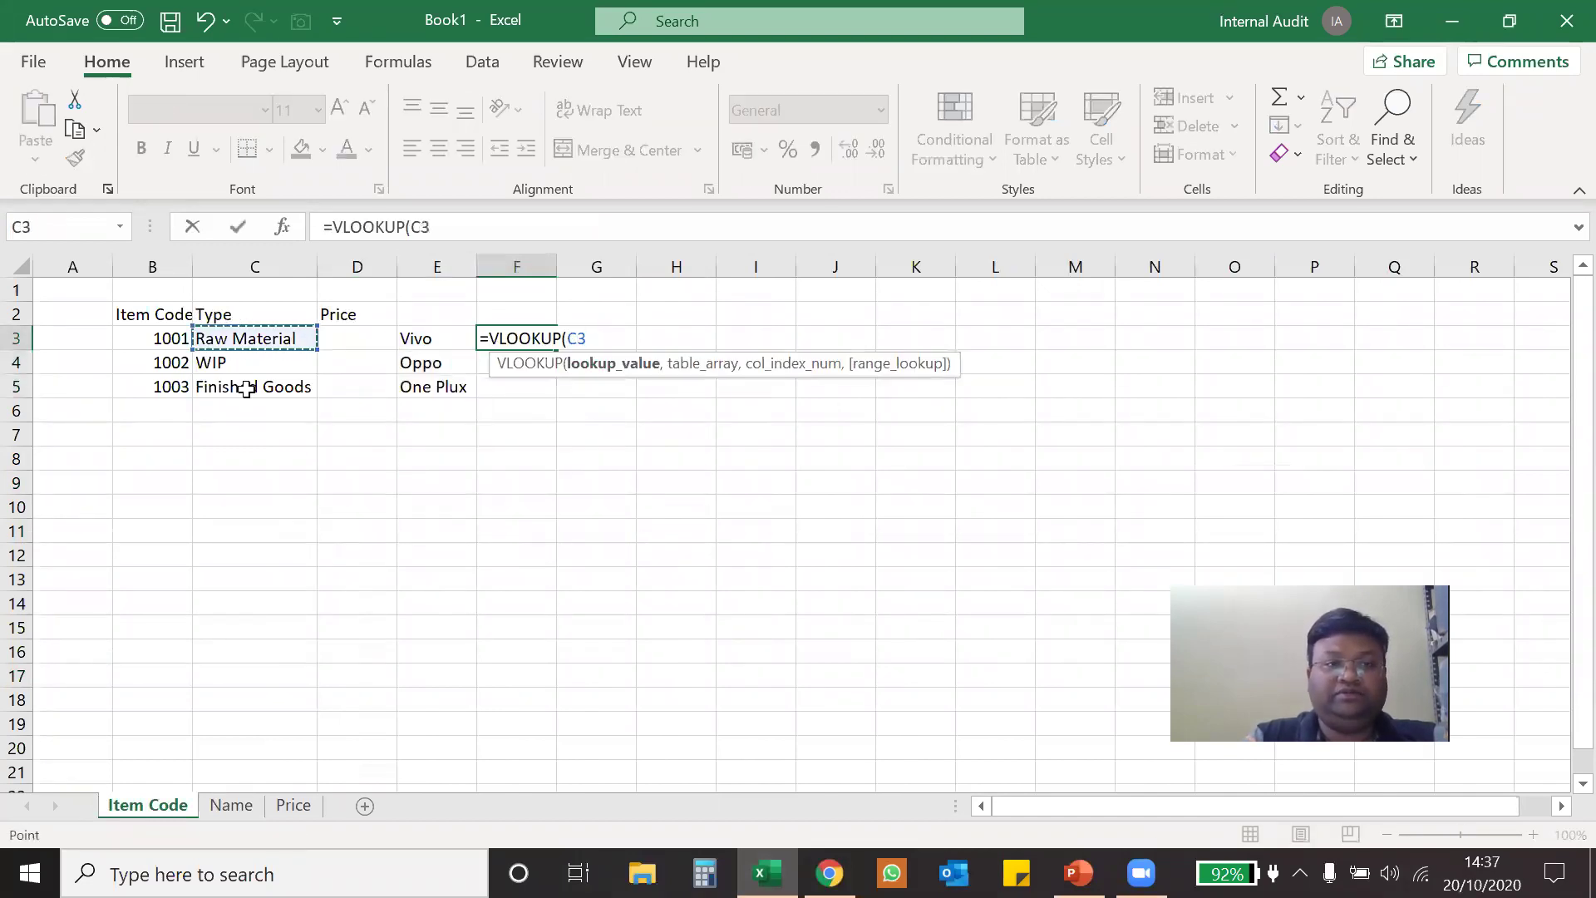
key("Left")
type(",")
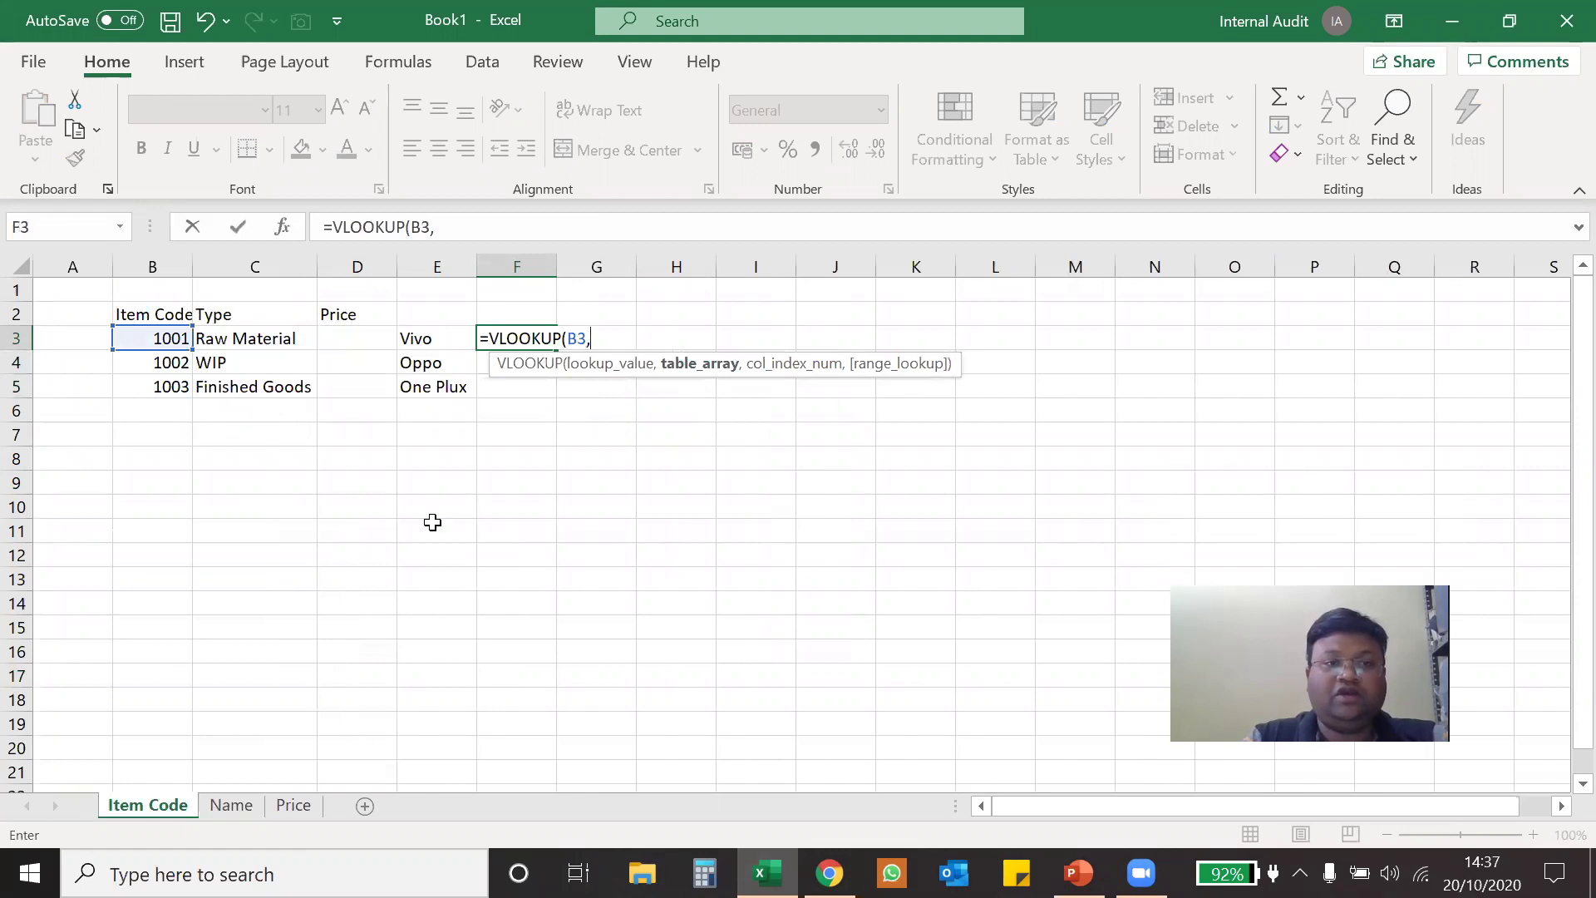
left_click(417, 331)
key("Escape")
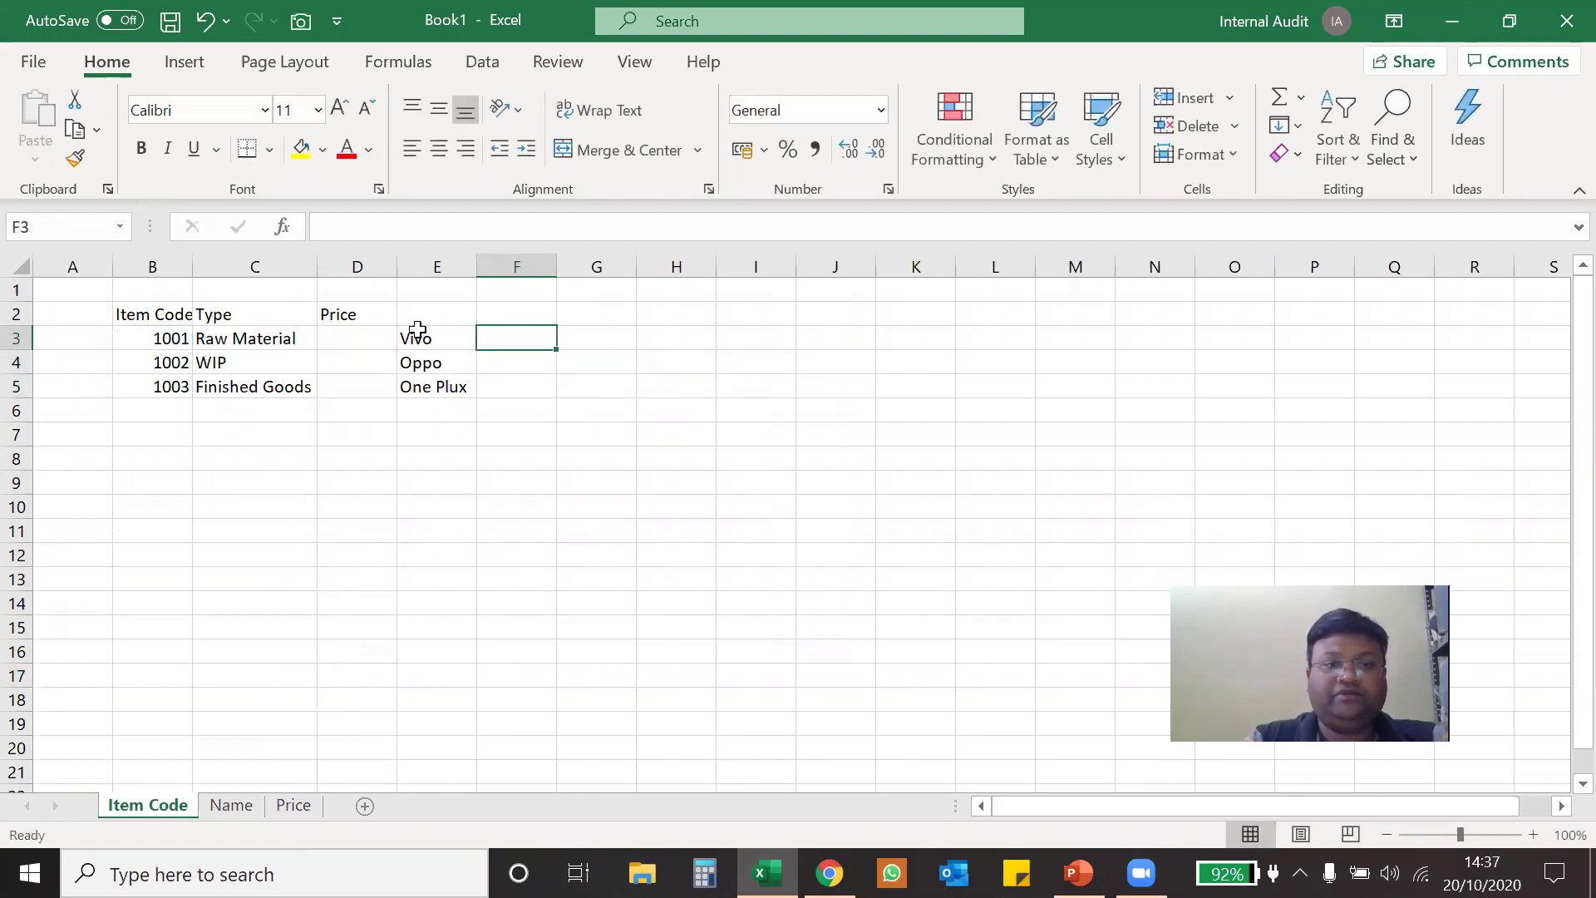
type("=vl")
Enter =VLOOKUP(E3,Price!$B$4:$C$6,2,0) in F3 to return the price 10000.
key("Tab")
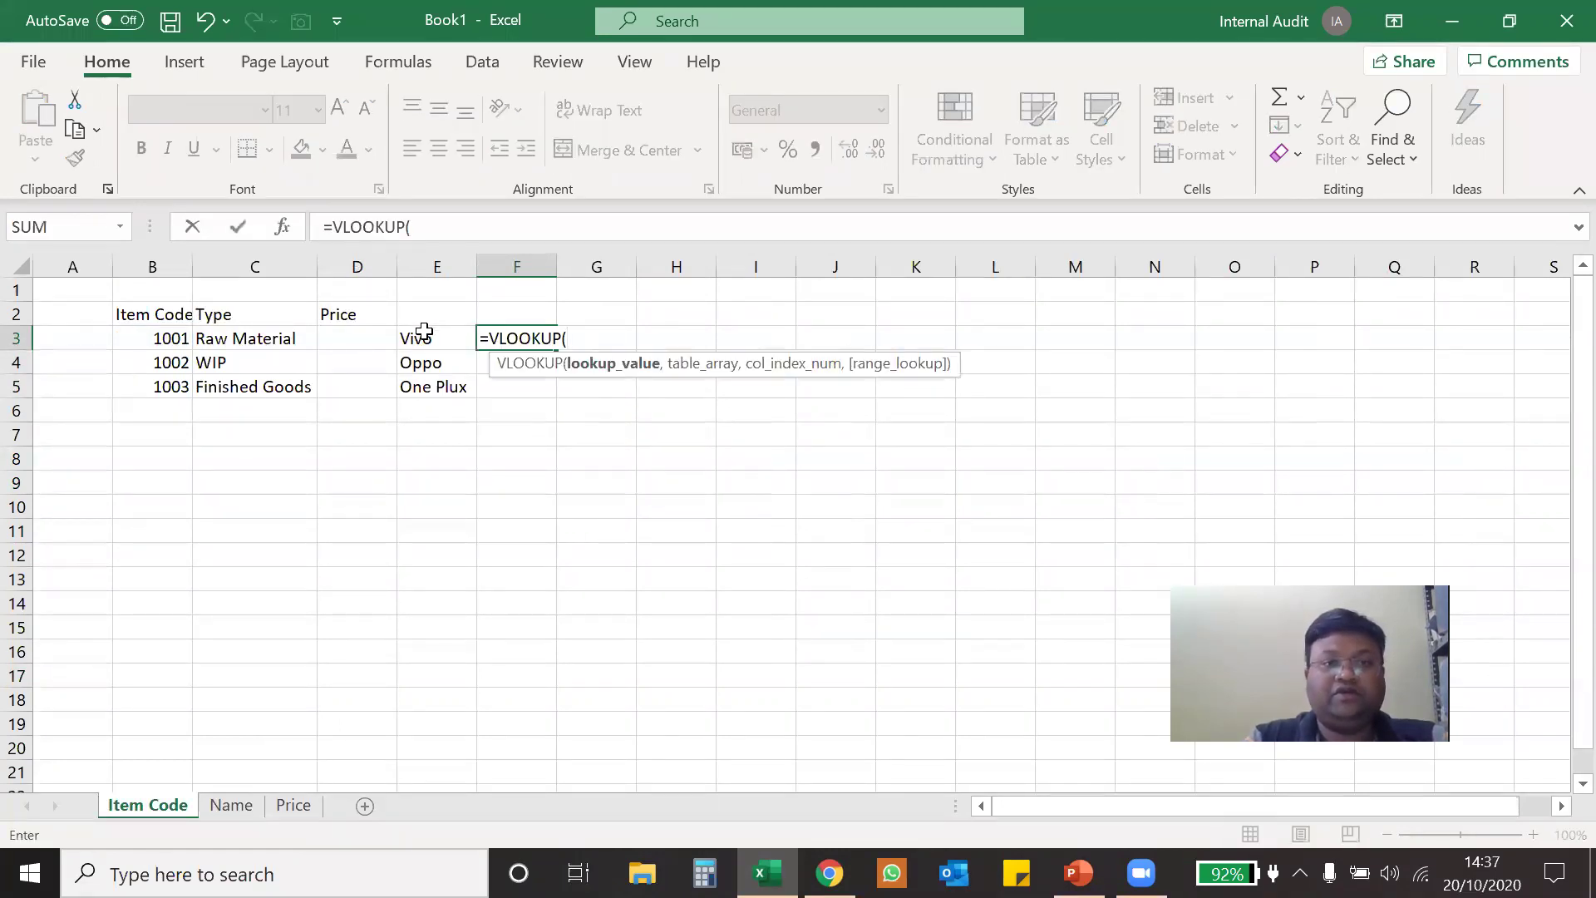
left_click(427, 337)
type(",")
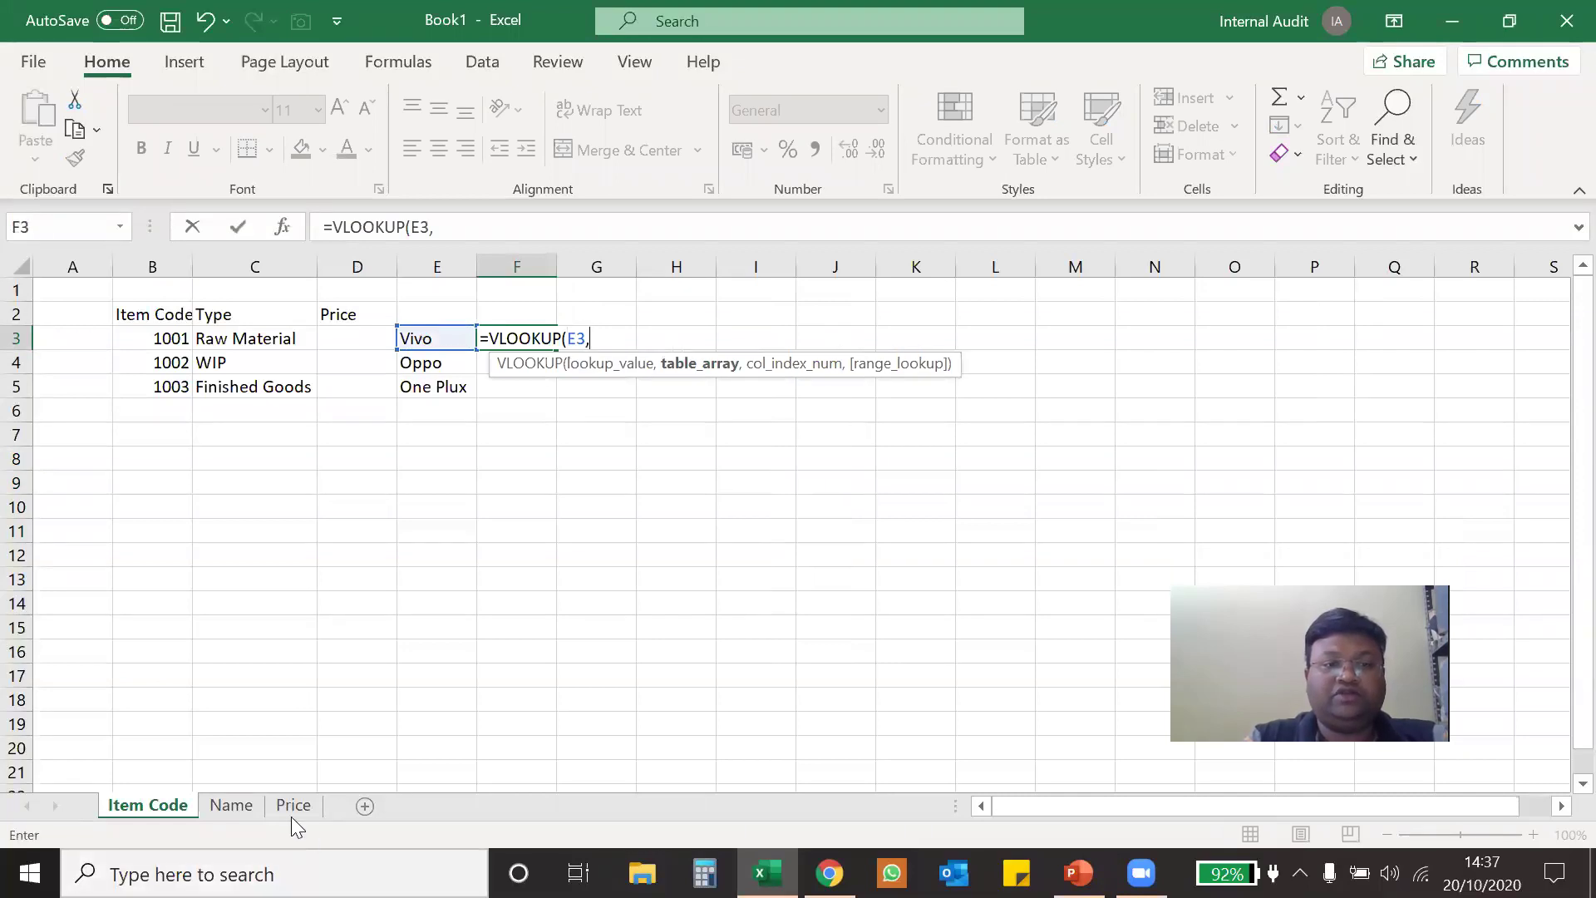
left_click(294, 805)
left_click_drag(169, 363, 240, 413)
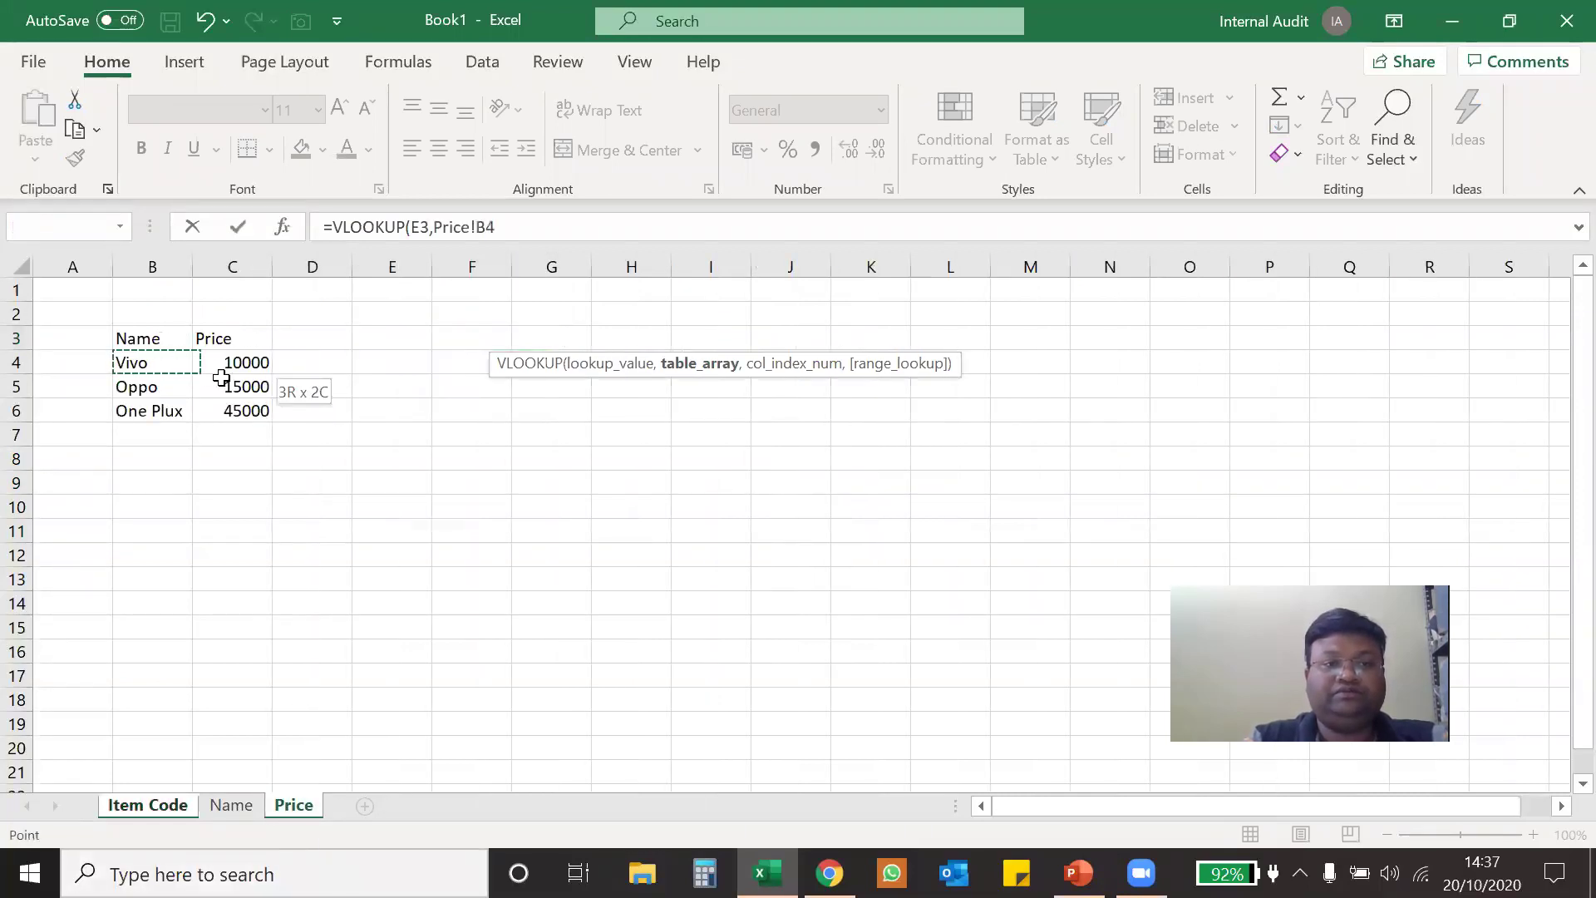
key("F4")
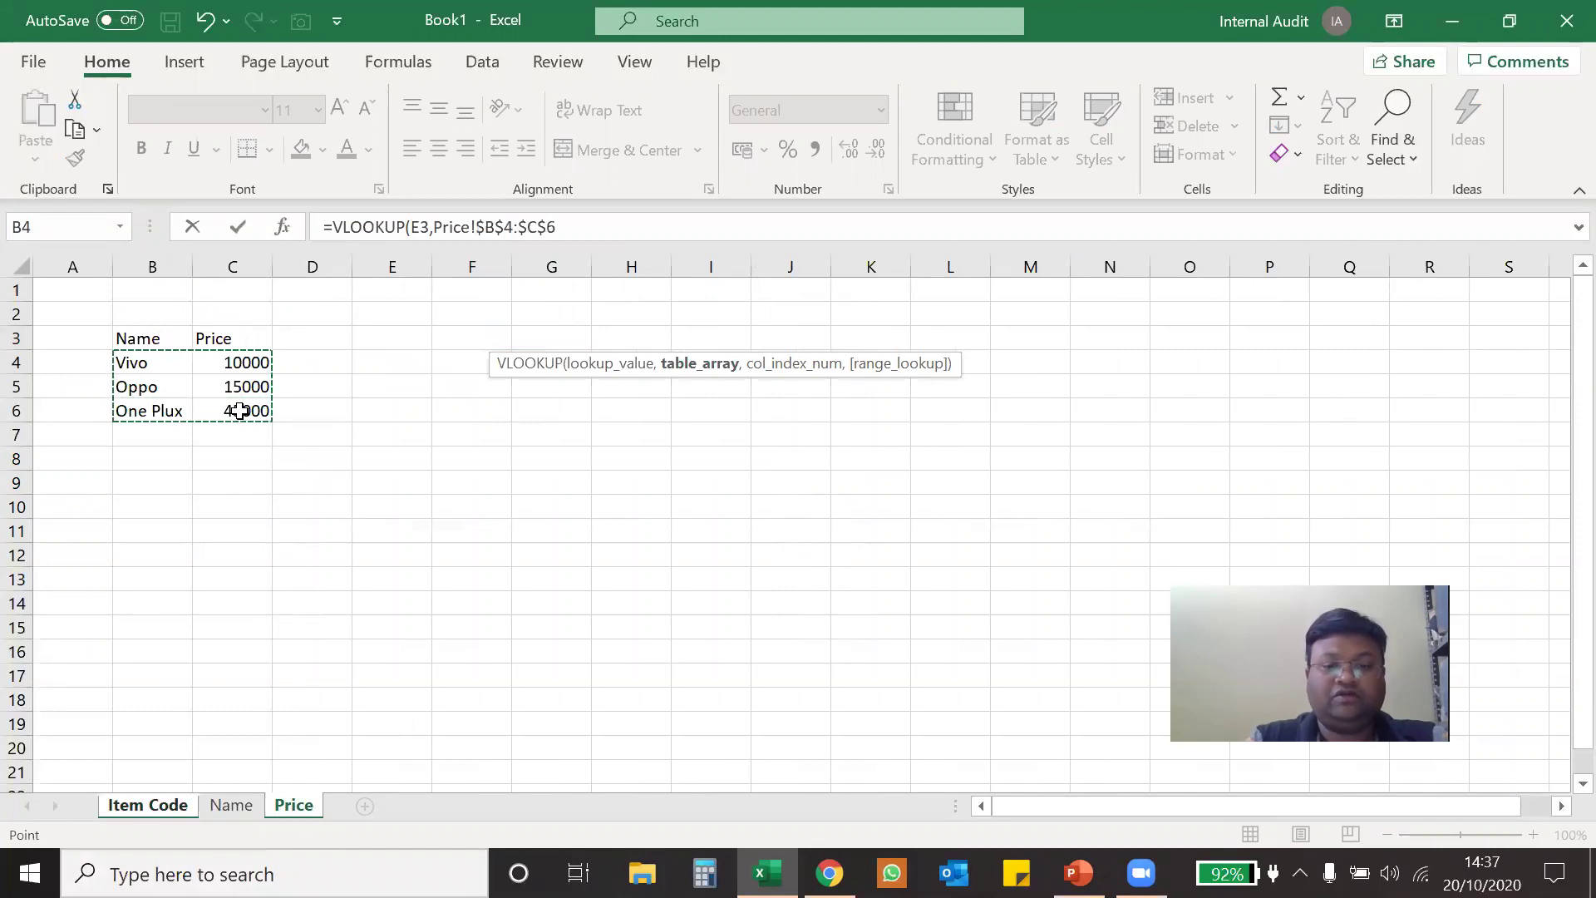
type(",2,0)")
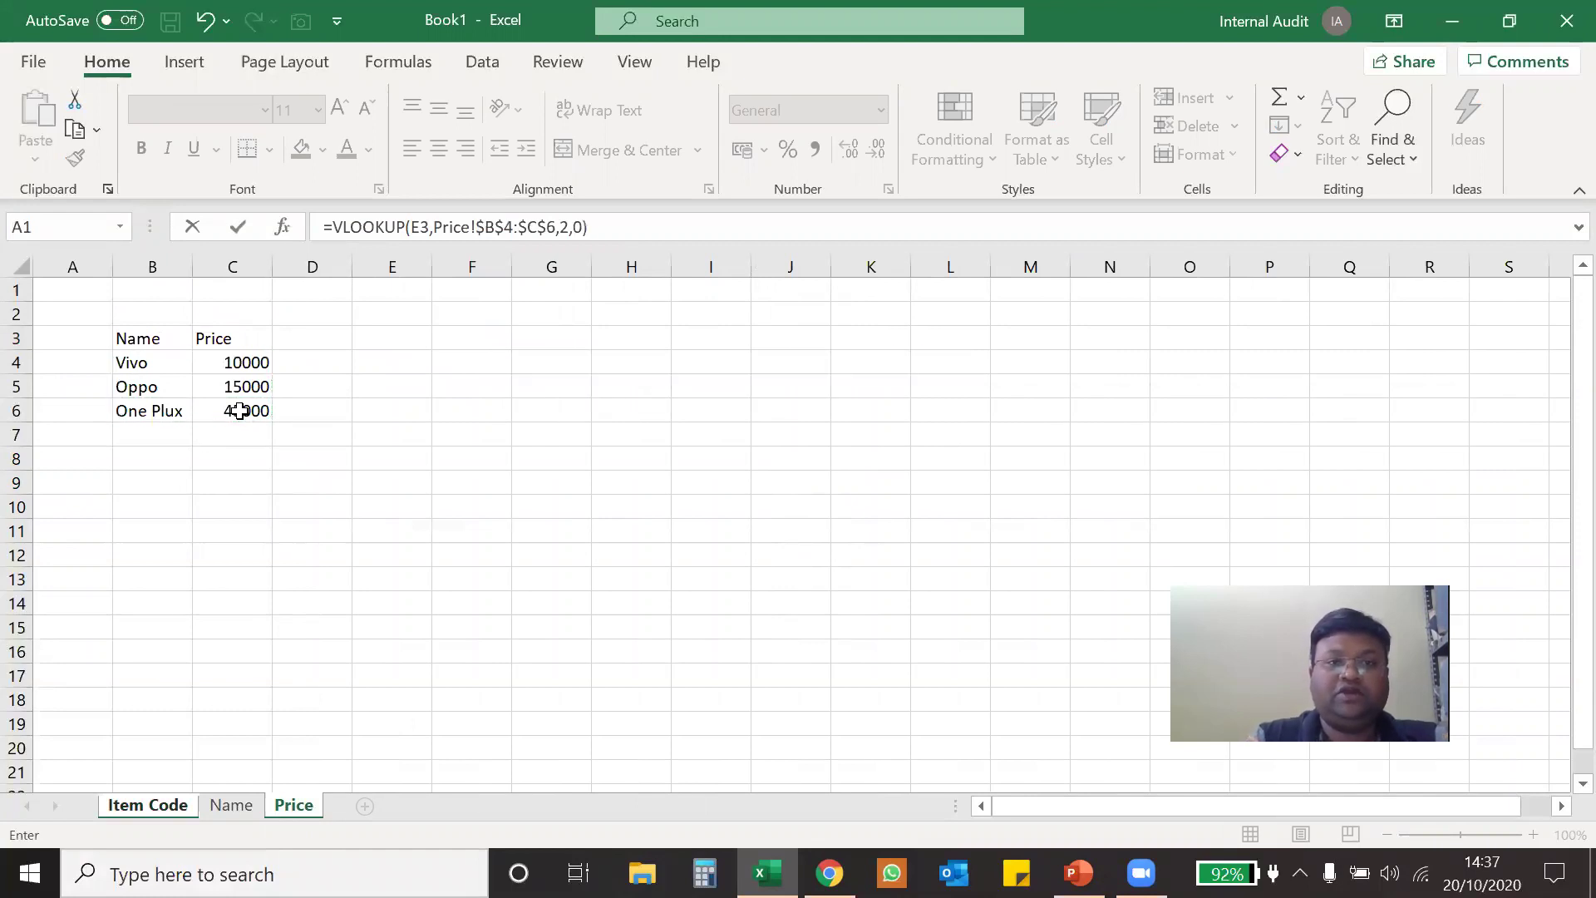
key("Return")
Copy the price lookup from F3 down to F5, giving 10000, 15000, 45000.
key("Up")
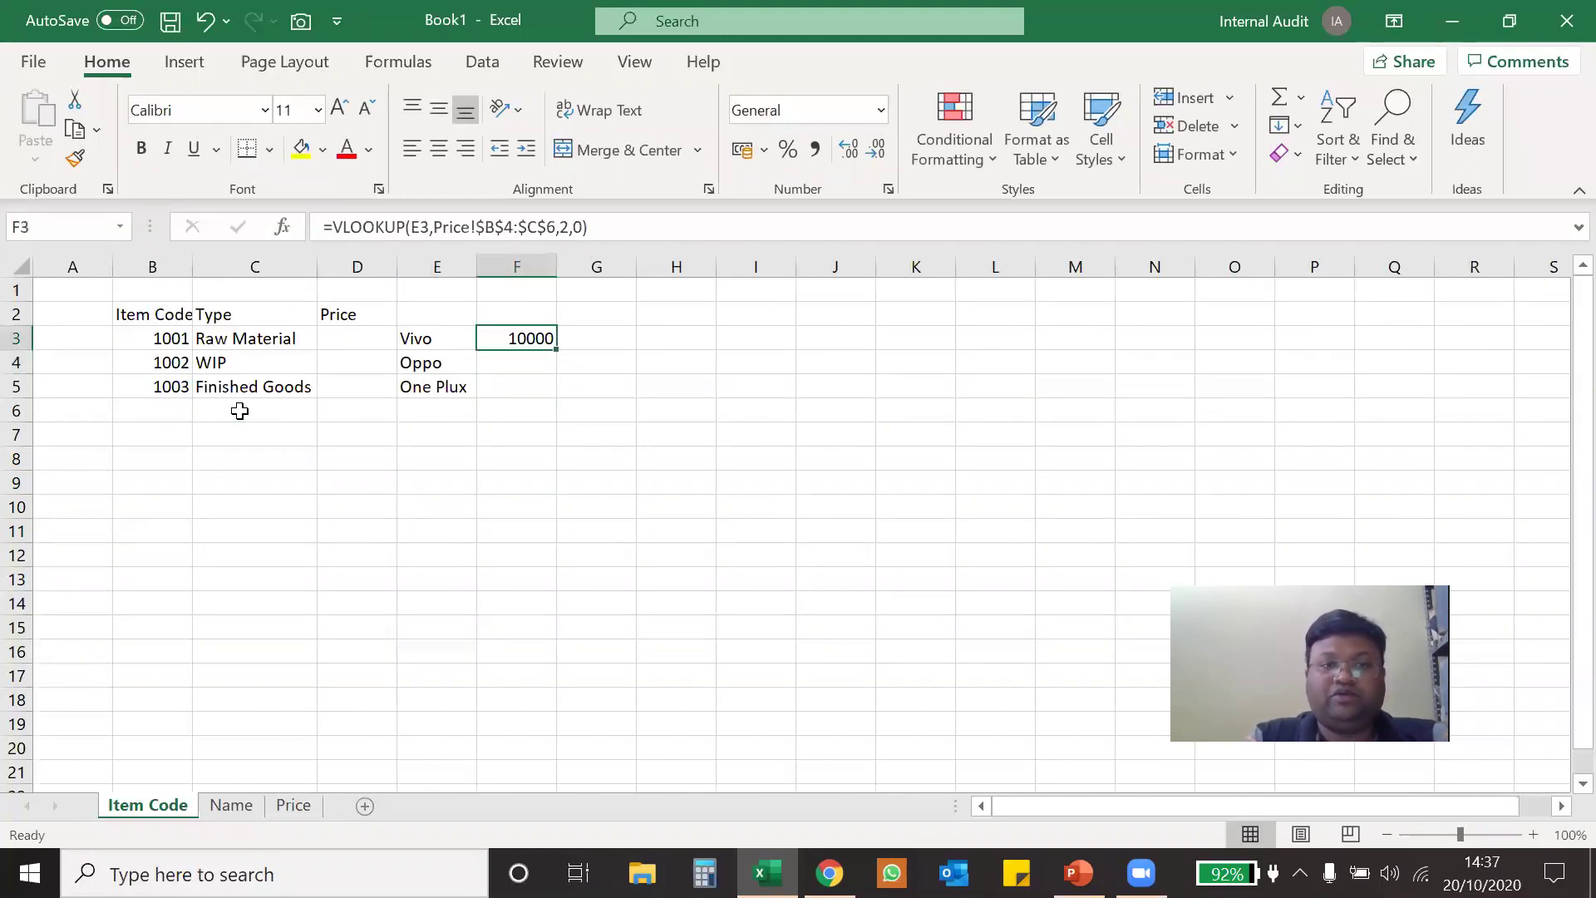
key("ctrl+c")
key("shift+Down")
key("shift+Down")
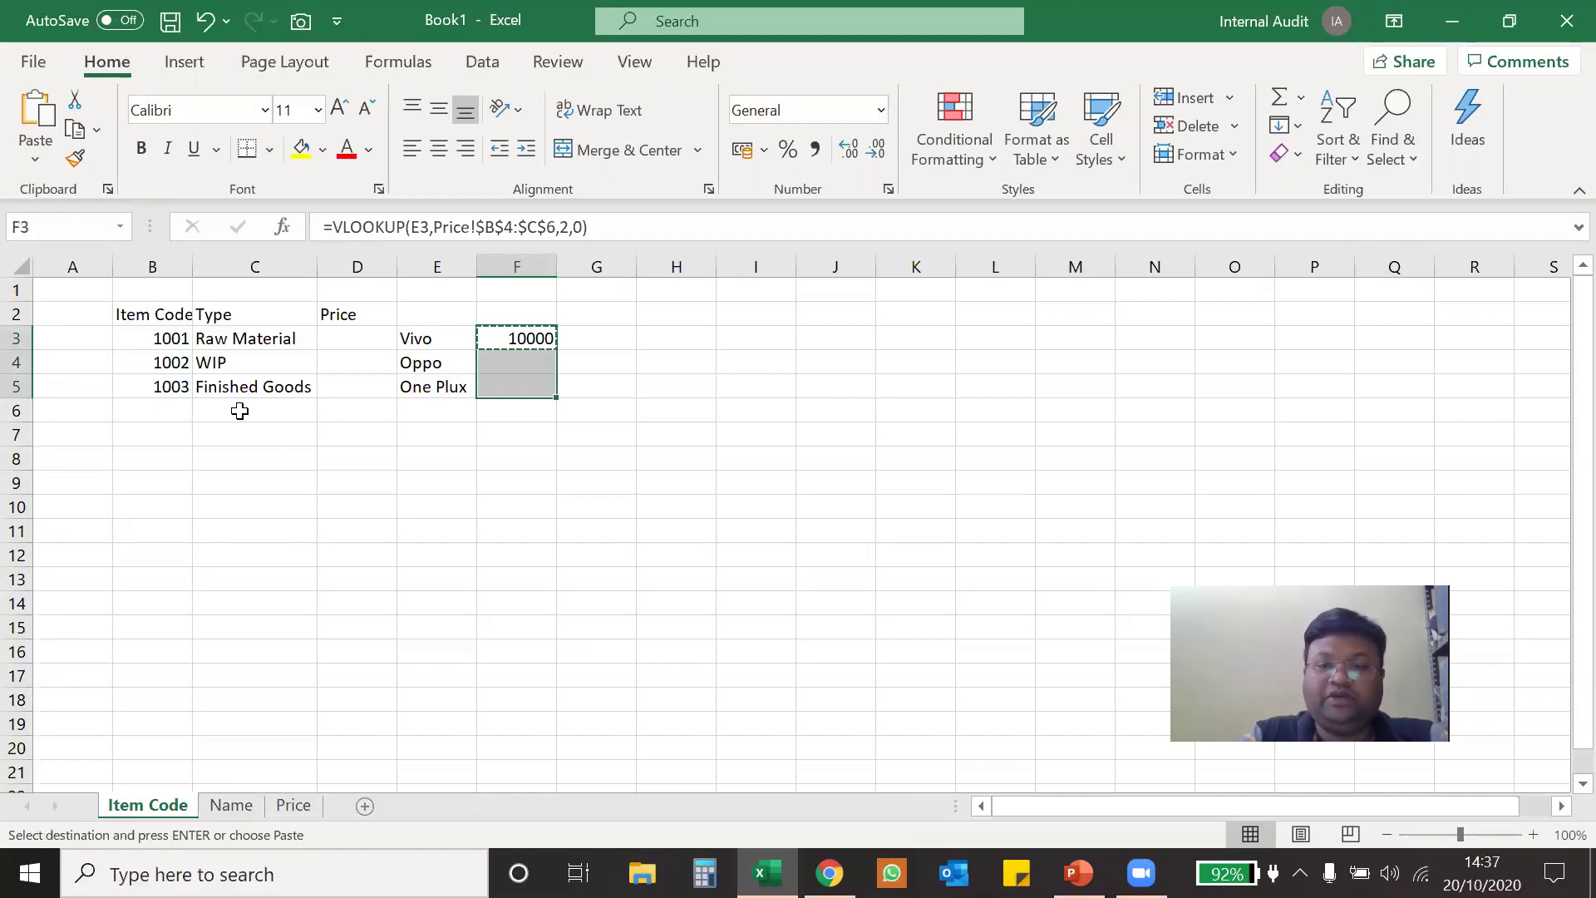
key("Return")
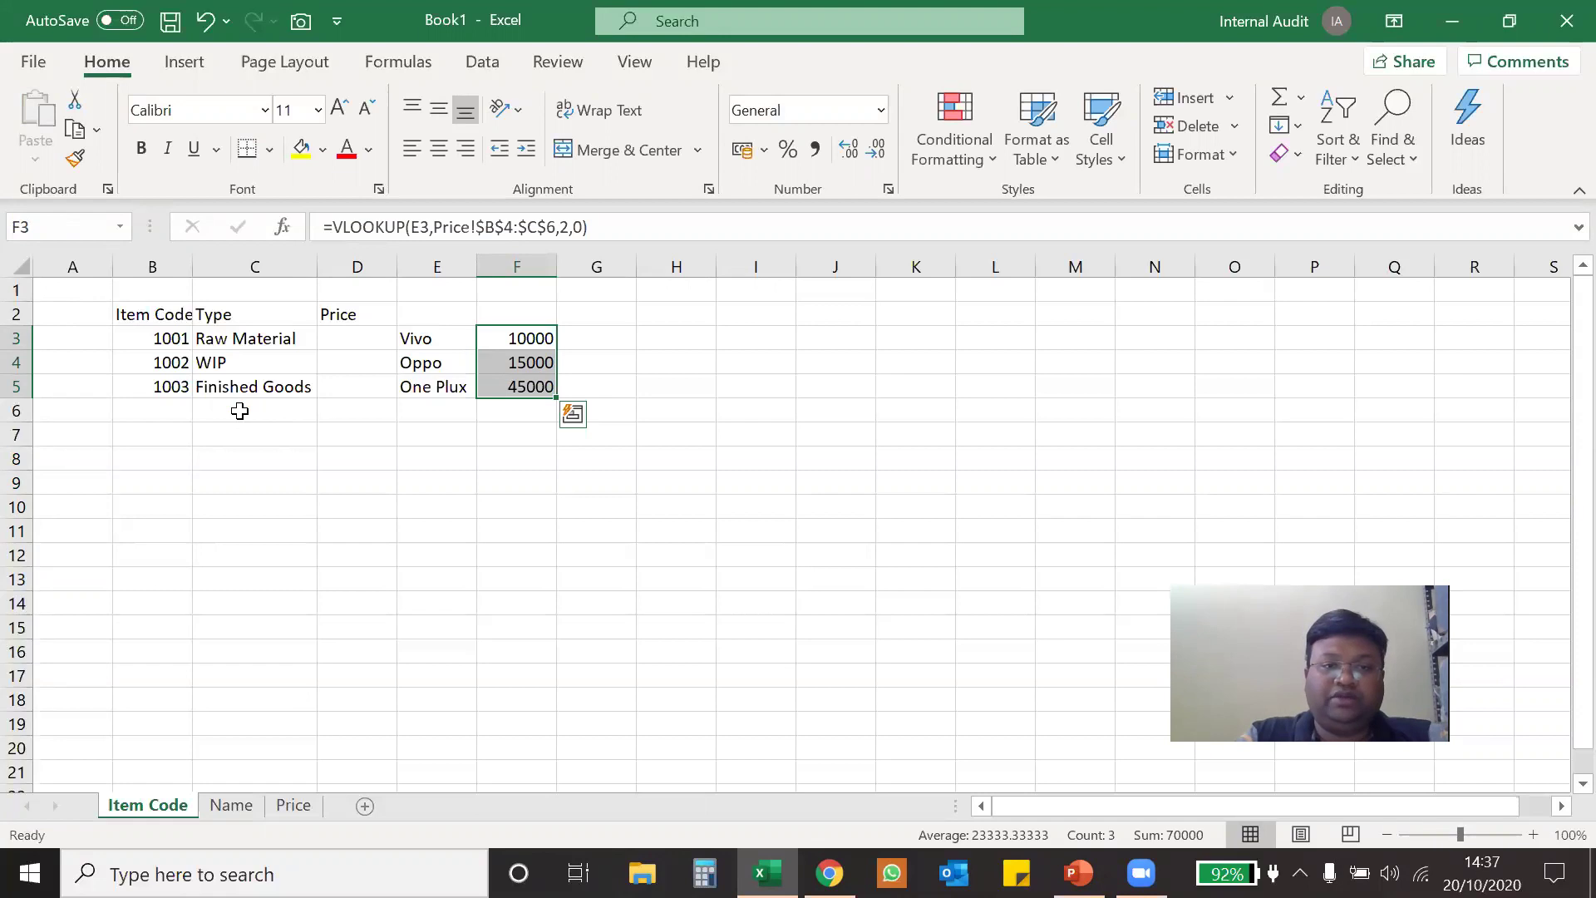
Review the name lookup formulas in E3:E5 cell by cell.
key("Left")
key("Left")
key("Left")
key("Left")
key("Right")
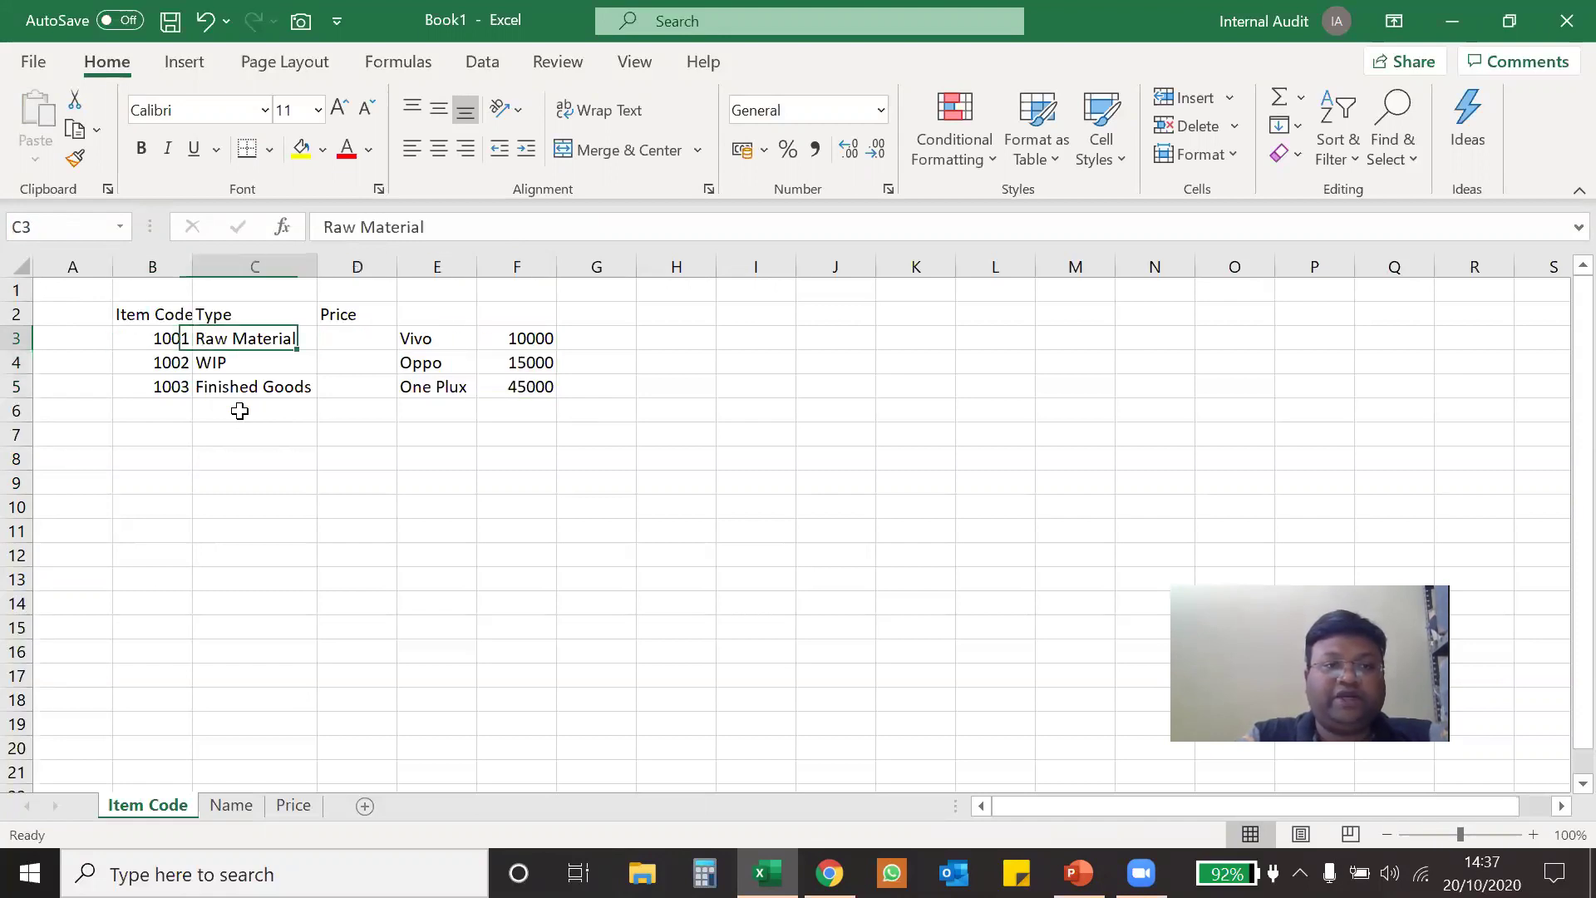
key("Right")
key("Right")
key("shift+Down")
key("shift+Down")
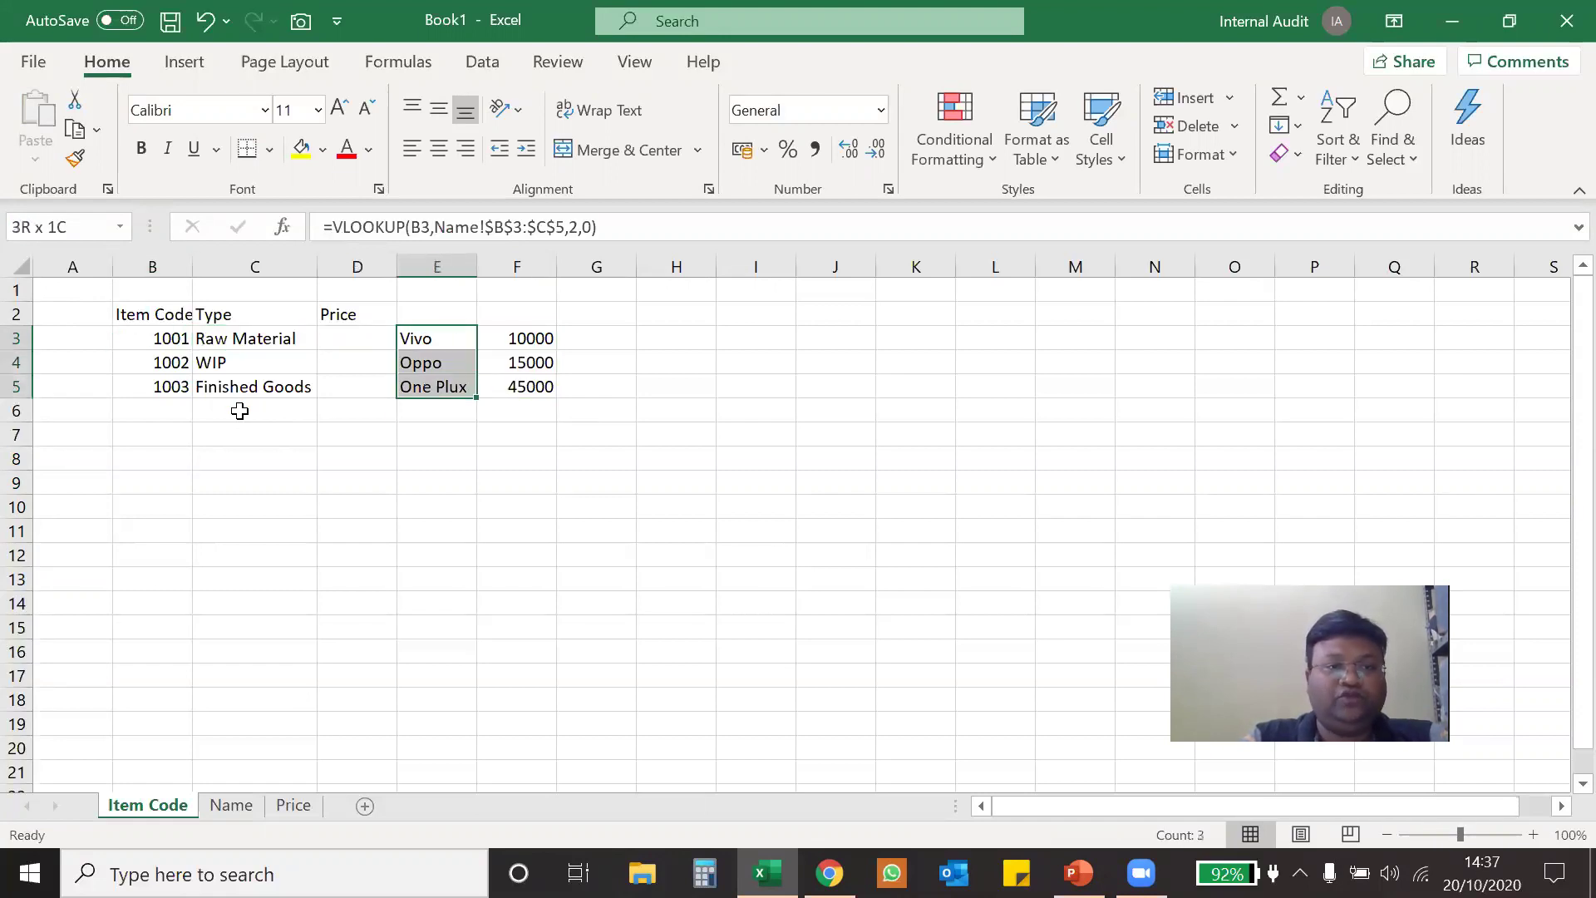
key("Up")
key("Down")
key("Down")
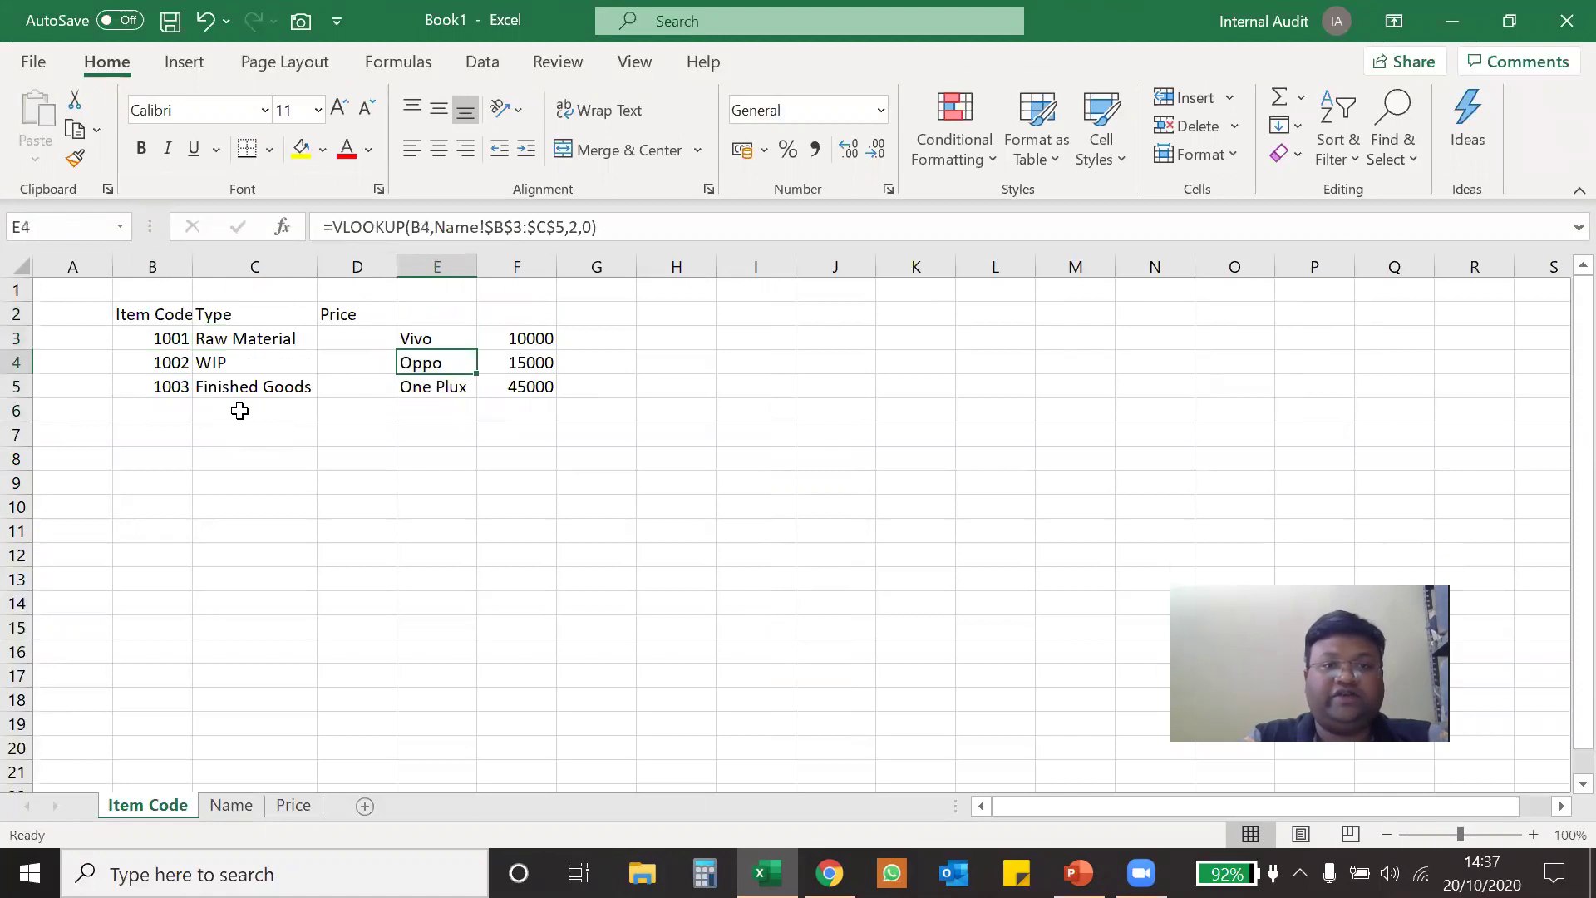
key("Down")
key("Up")
key("Up")
key("Down")
key("Down")
key("Down")
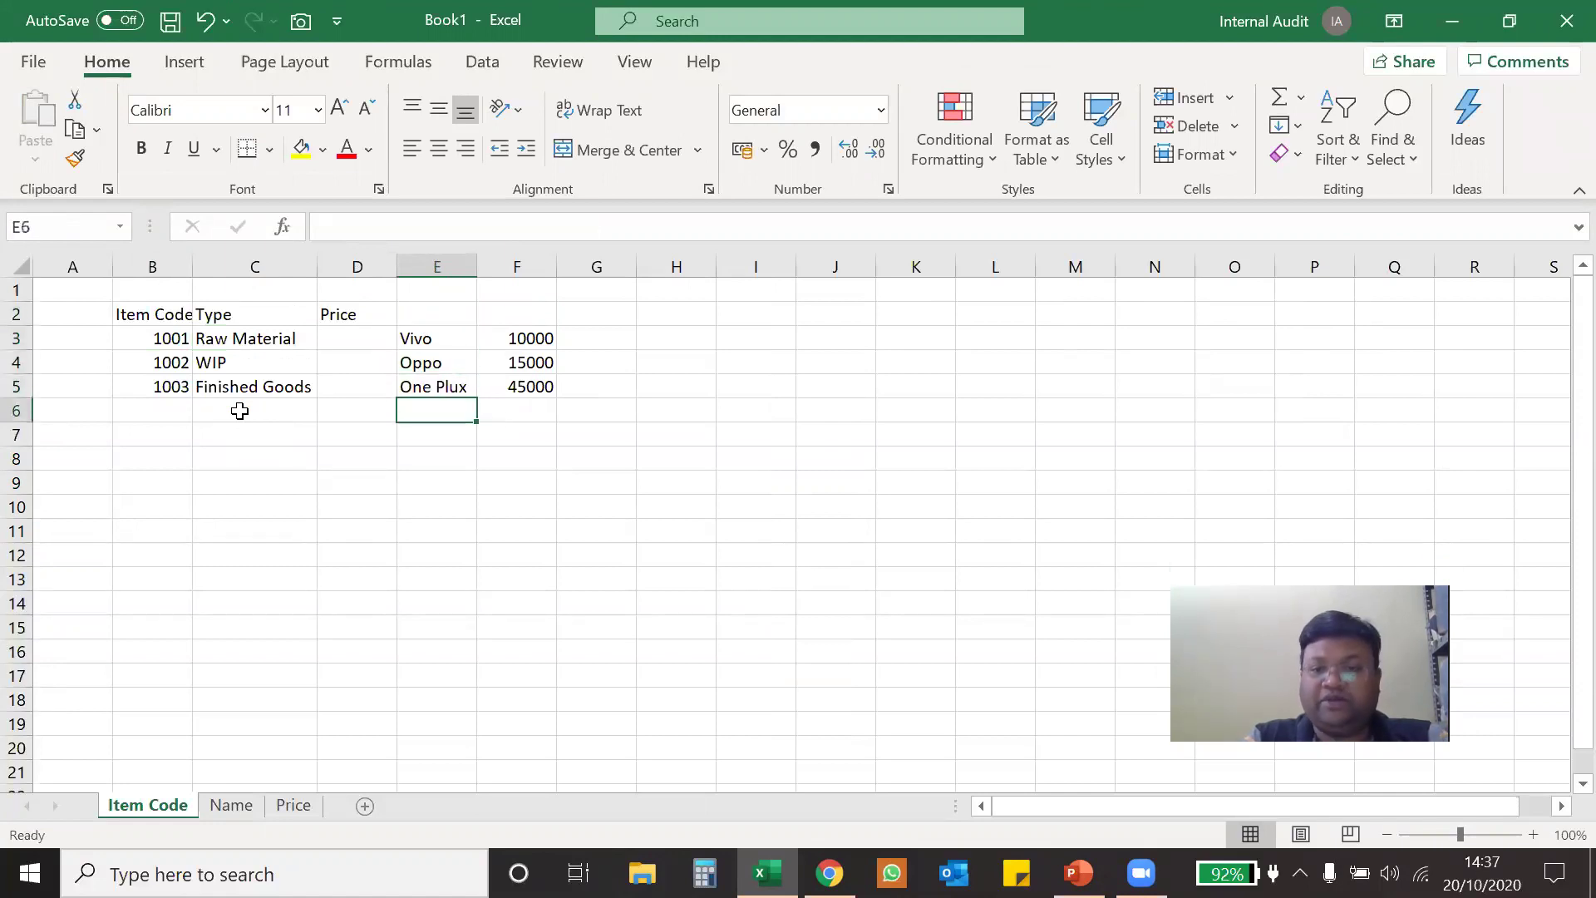
key("Up")
key("Up")
key("Up")
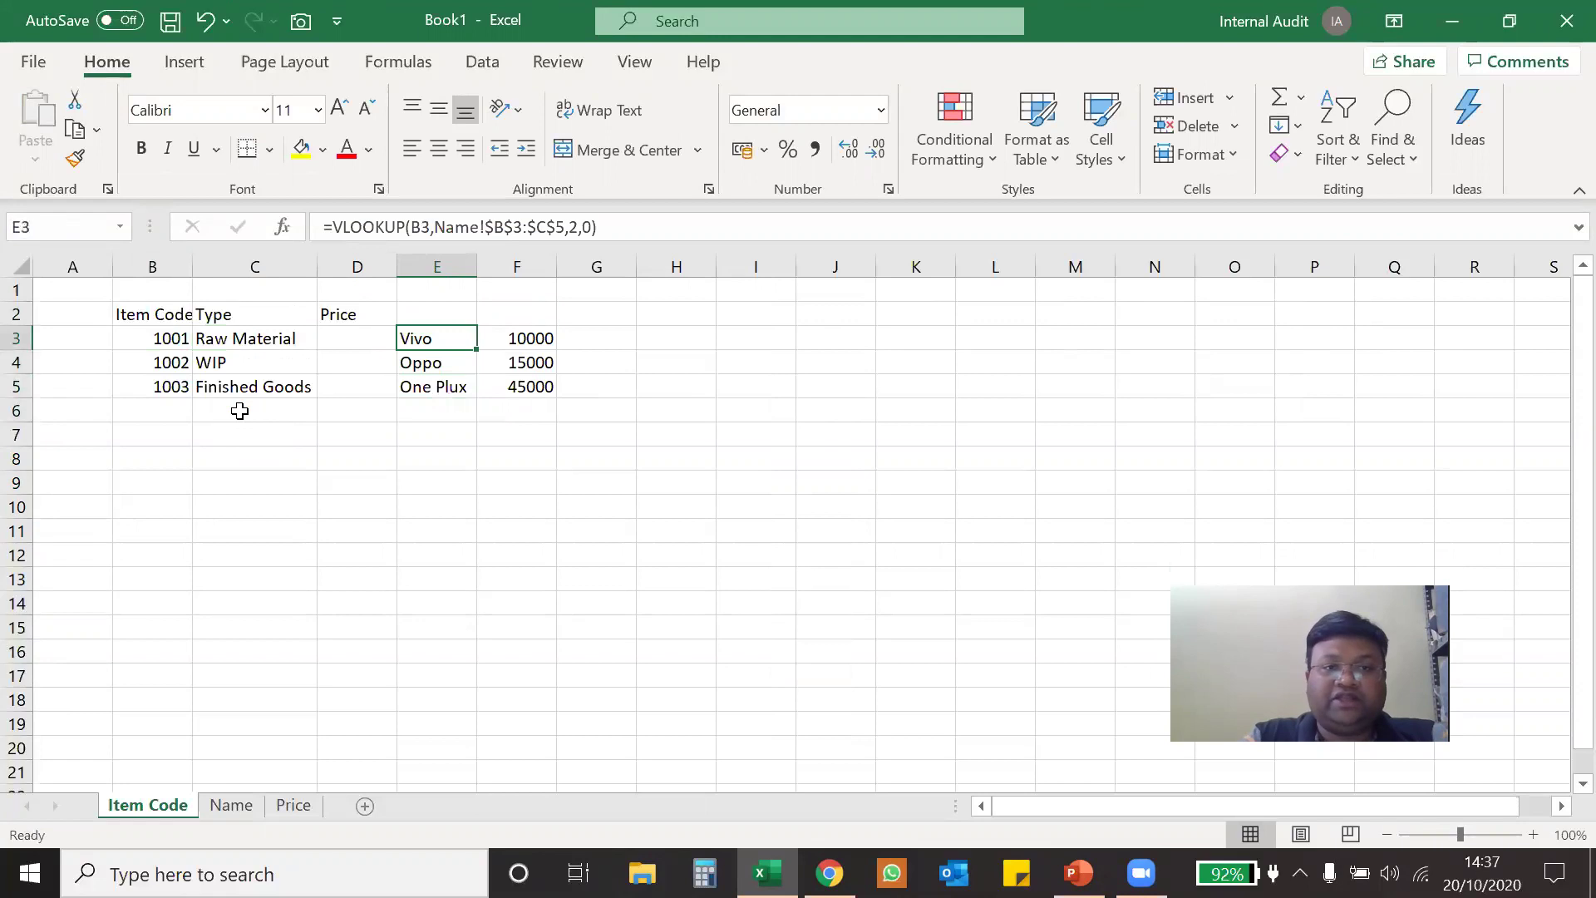
key("shift+Down")
key("shift+Down")
key("Up")
key("Down")
key("Down")
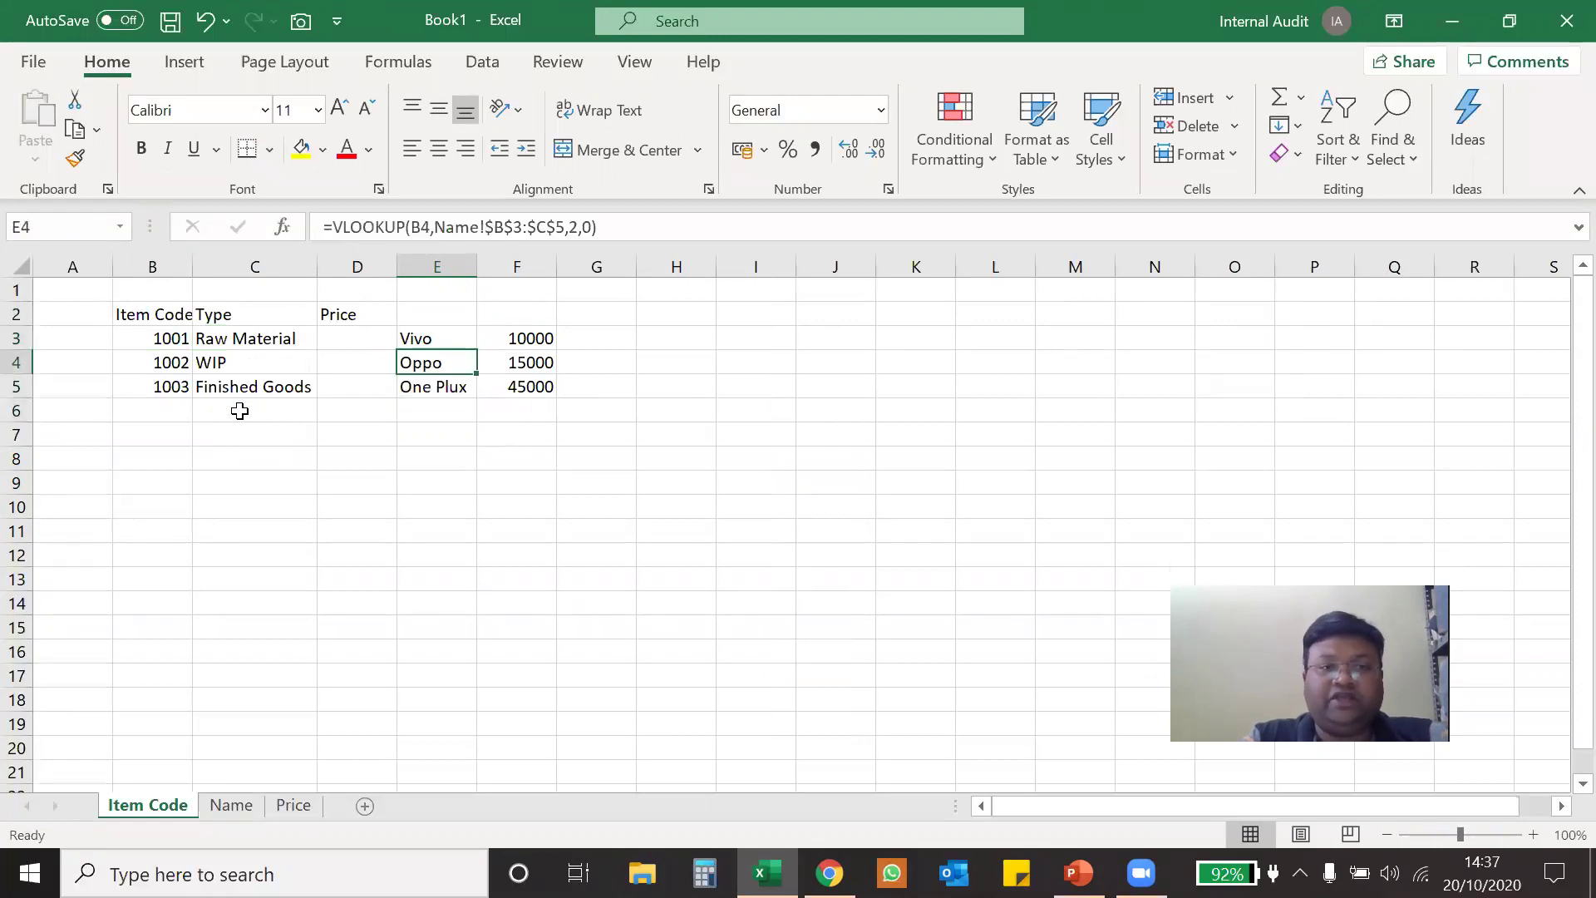
key("Up")
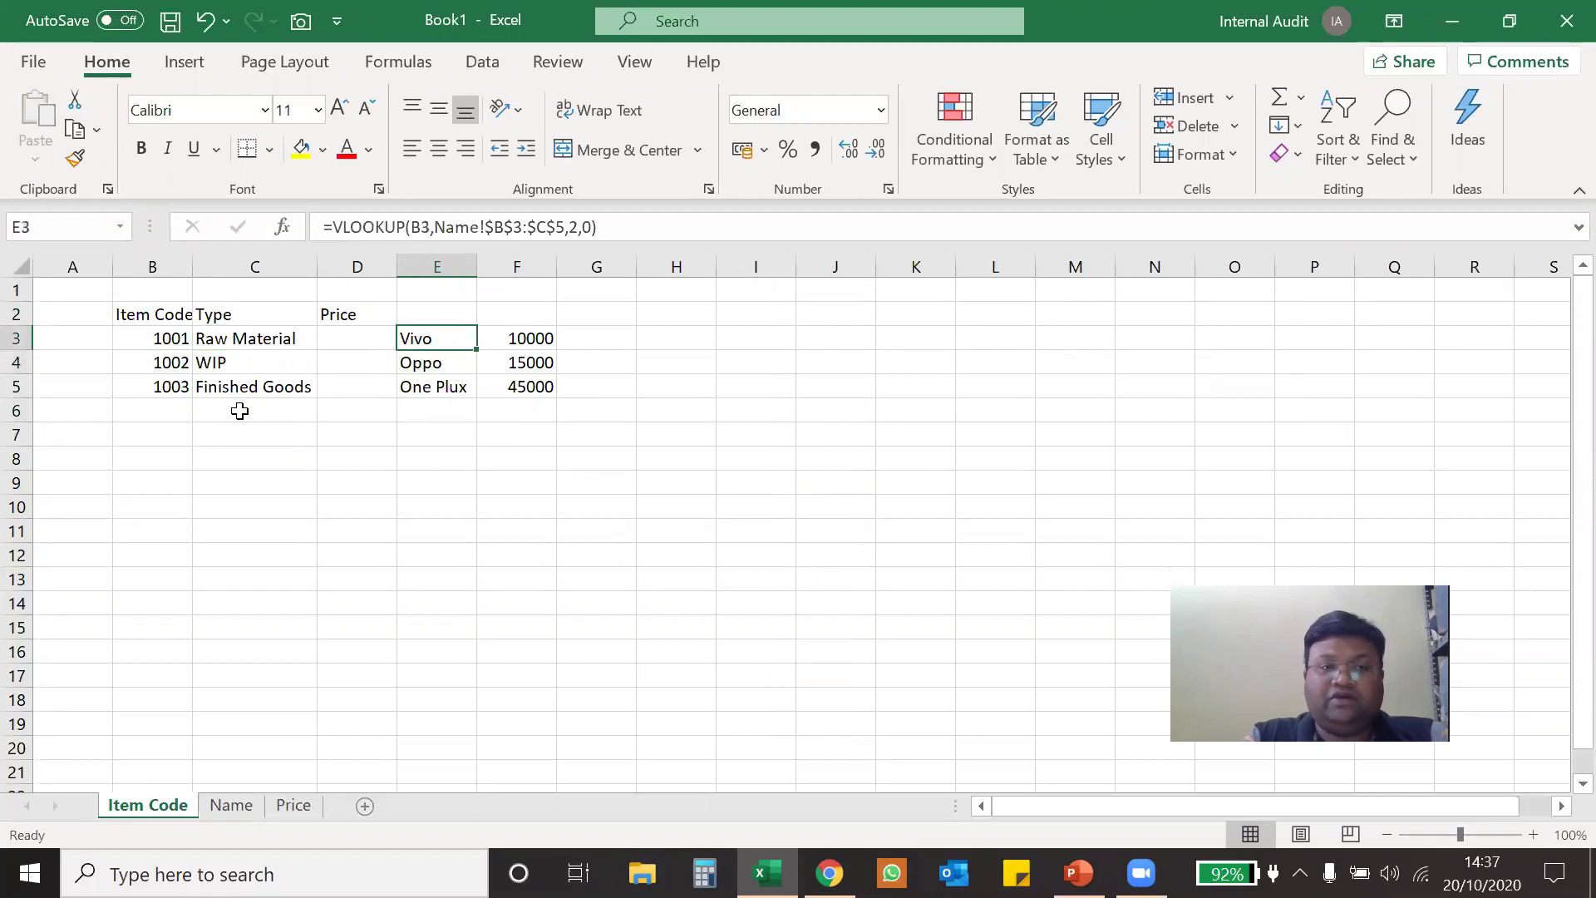
key("Down")
key("Down")
key("Down")
key("Down")
key("Up")
key("Up")
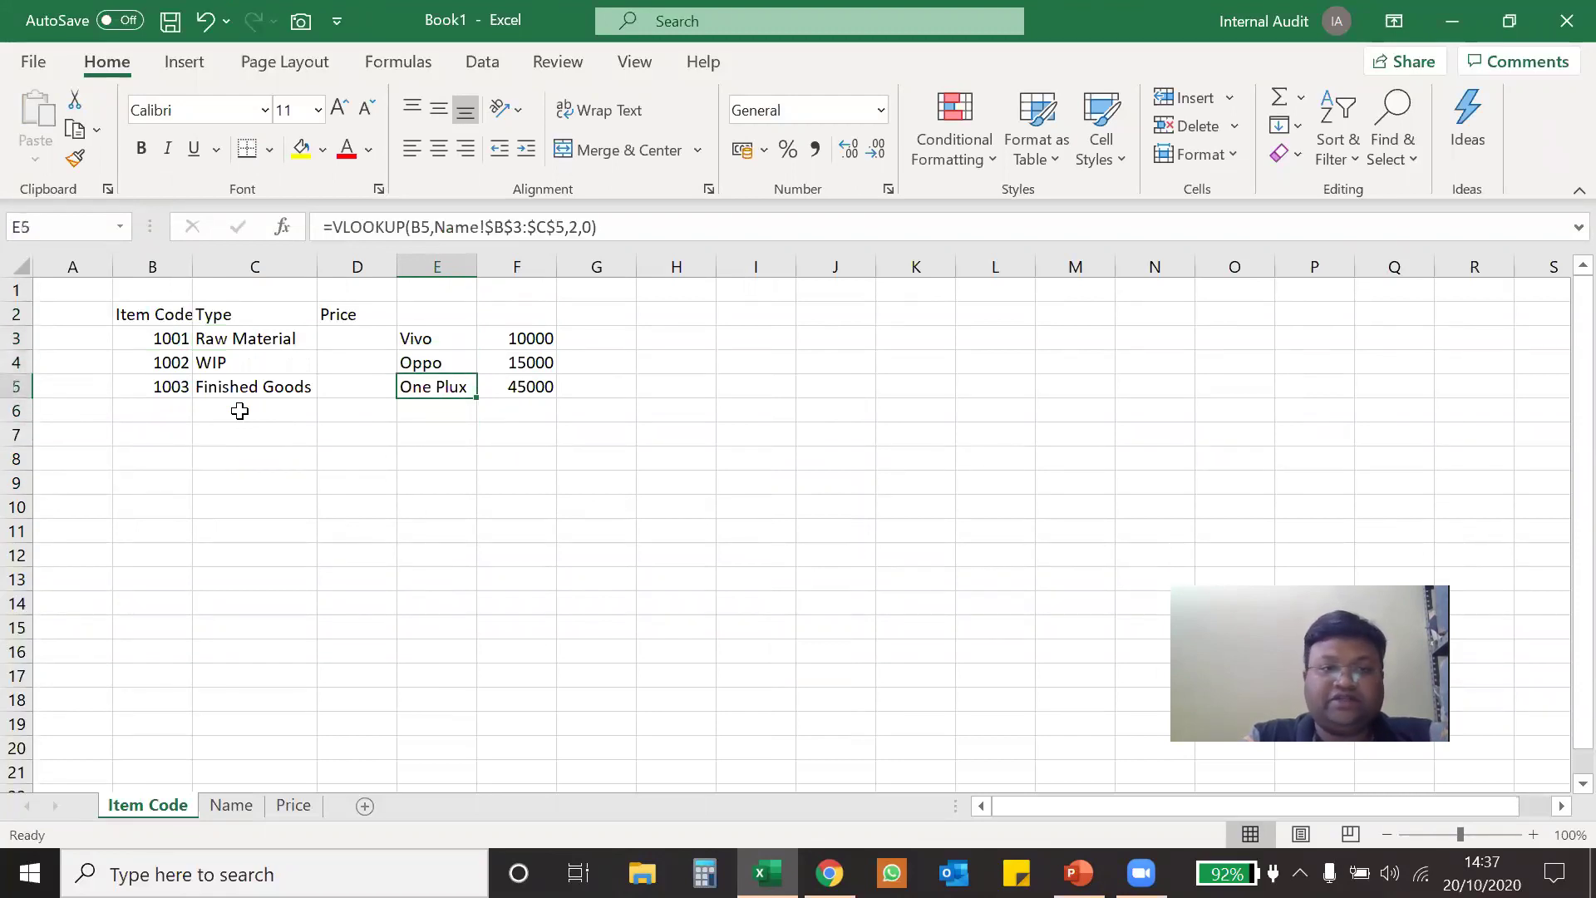
key("Up")
key("Up")
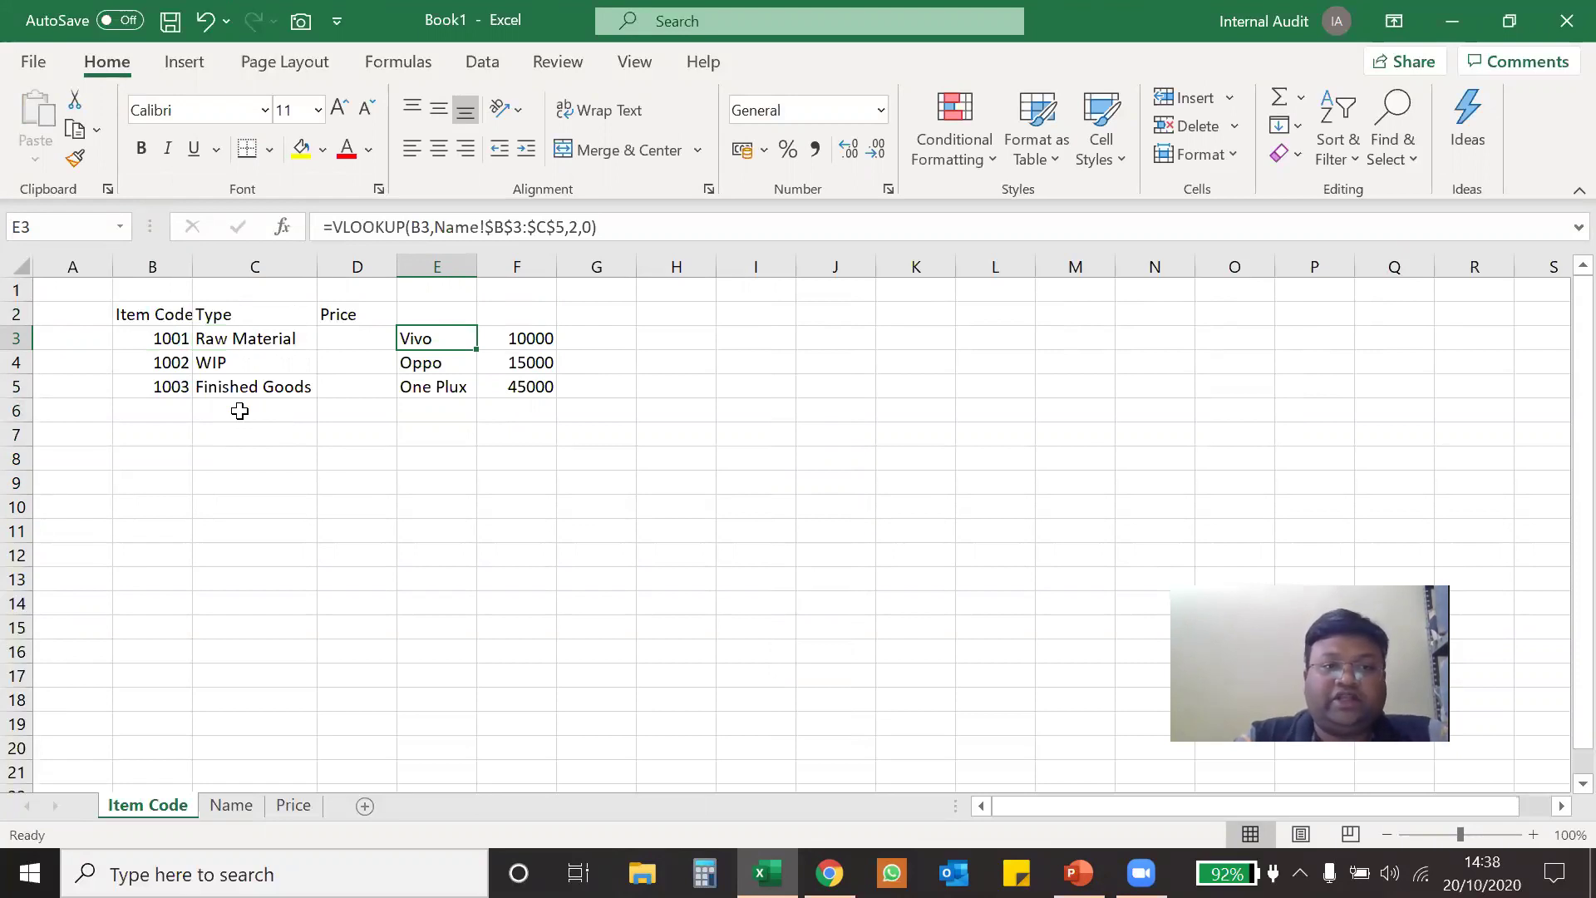
key("Down")
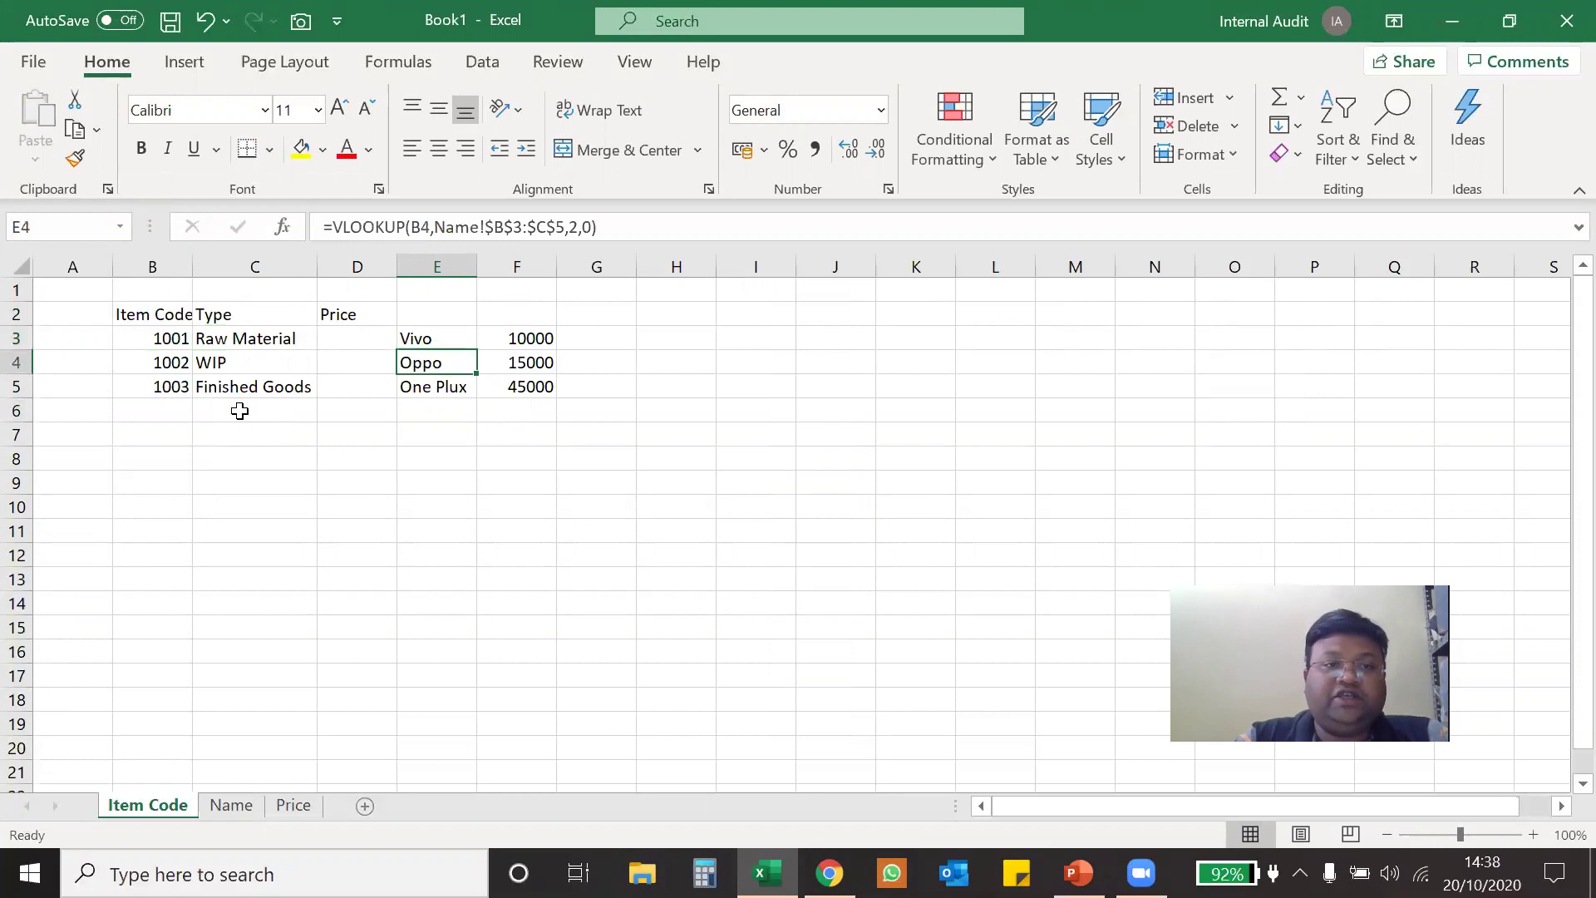
key("Up")
key("Up")
key("Down")
key("Down")
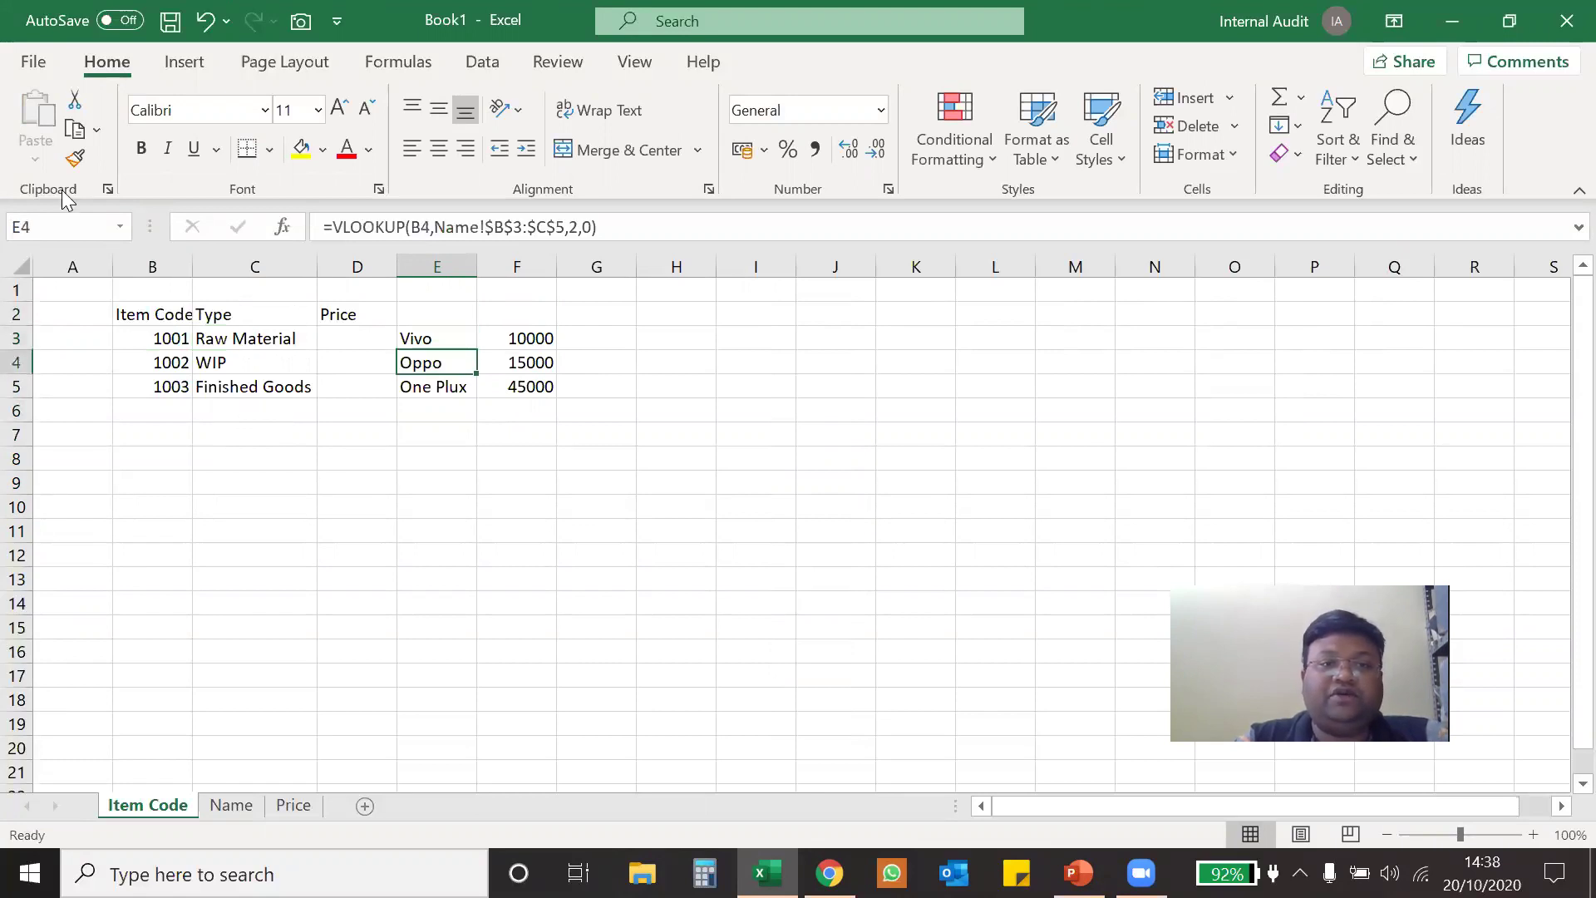
Insert a blank column before column E and select the empty Price cell D3.
left_click(450, 268)
right_click(449, 272)
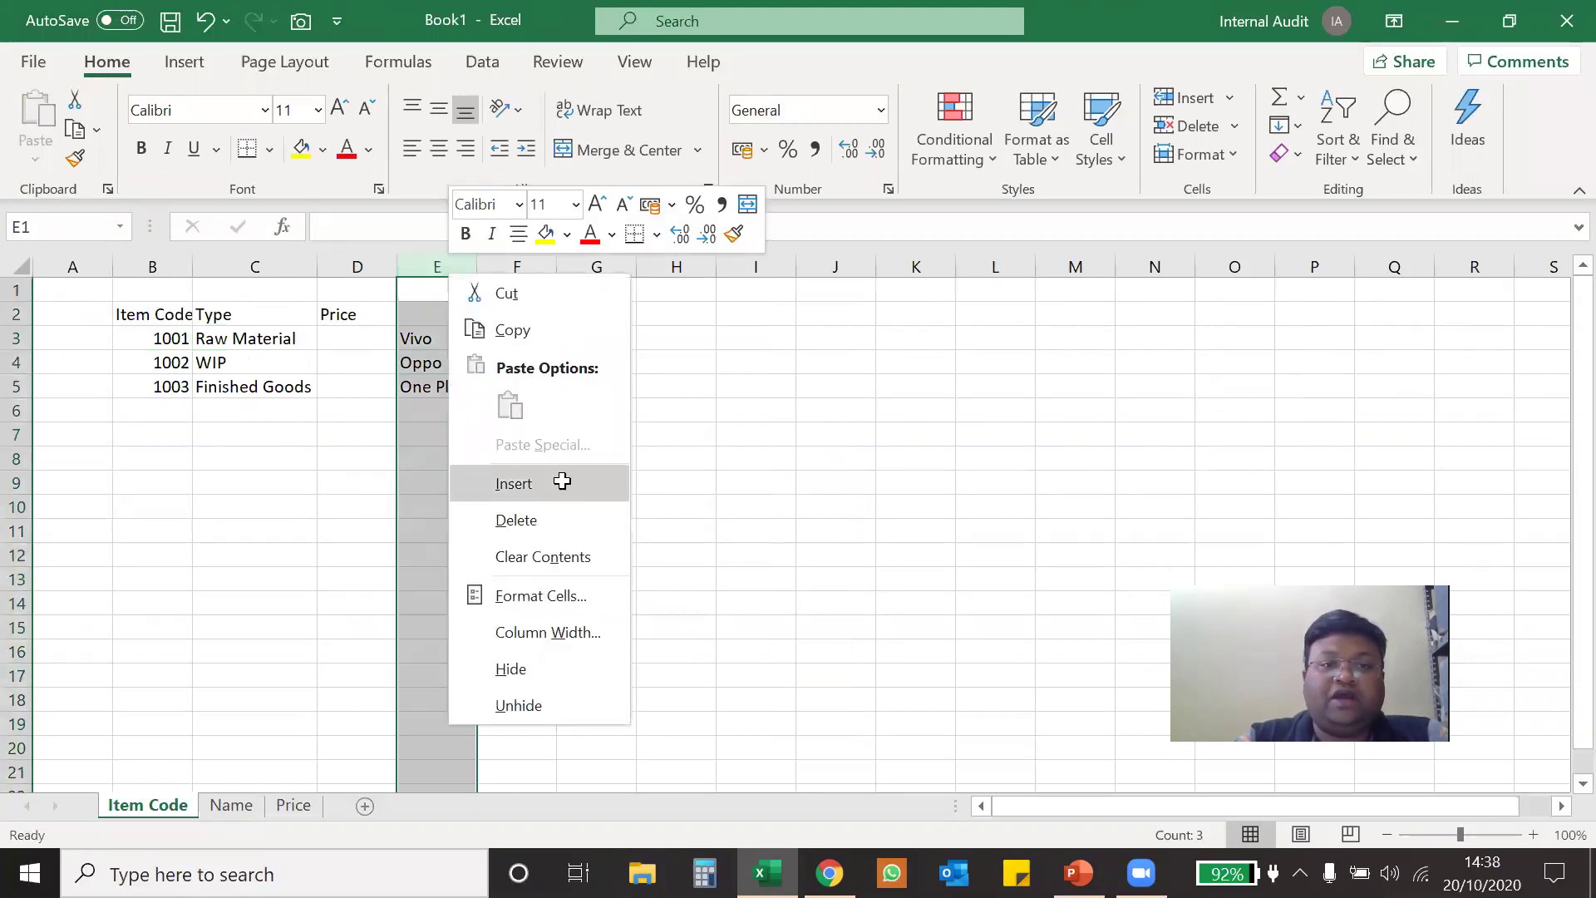
left_click(559, 482)
left_click(350, 339)
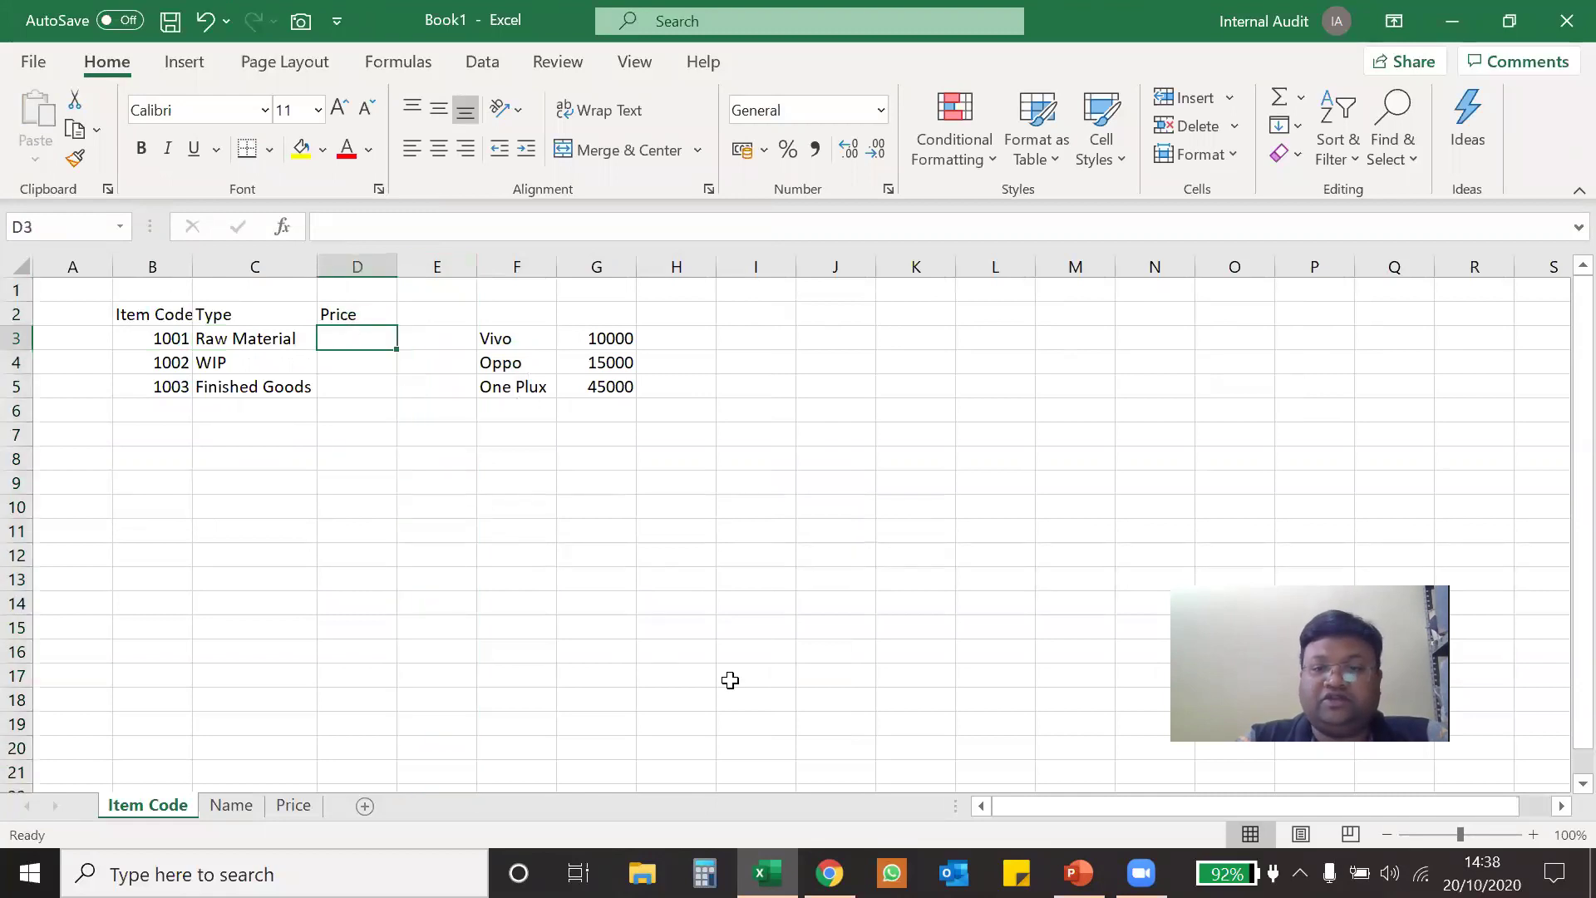
type("=")
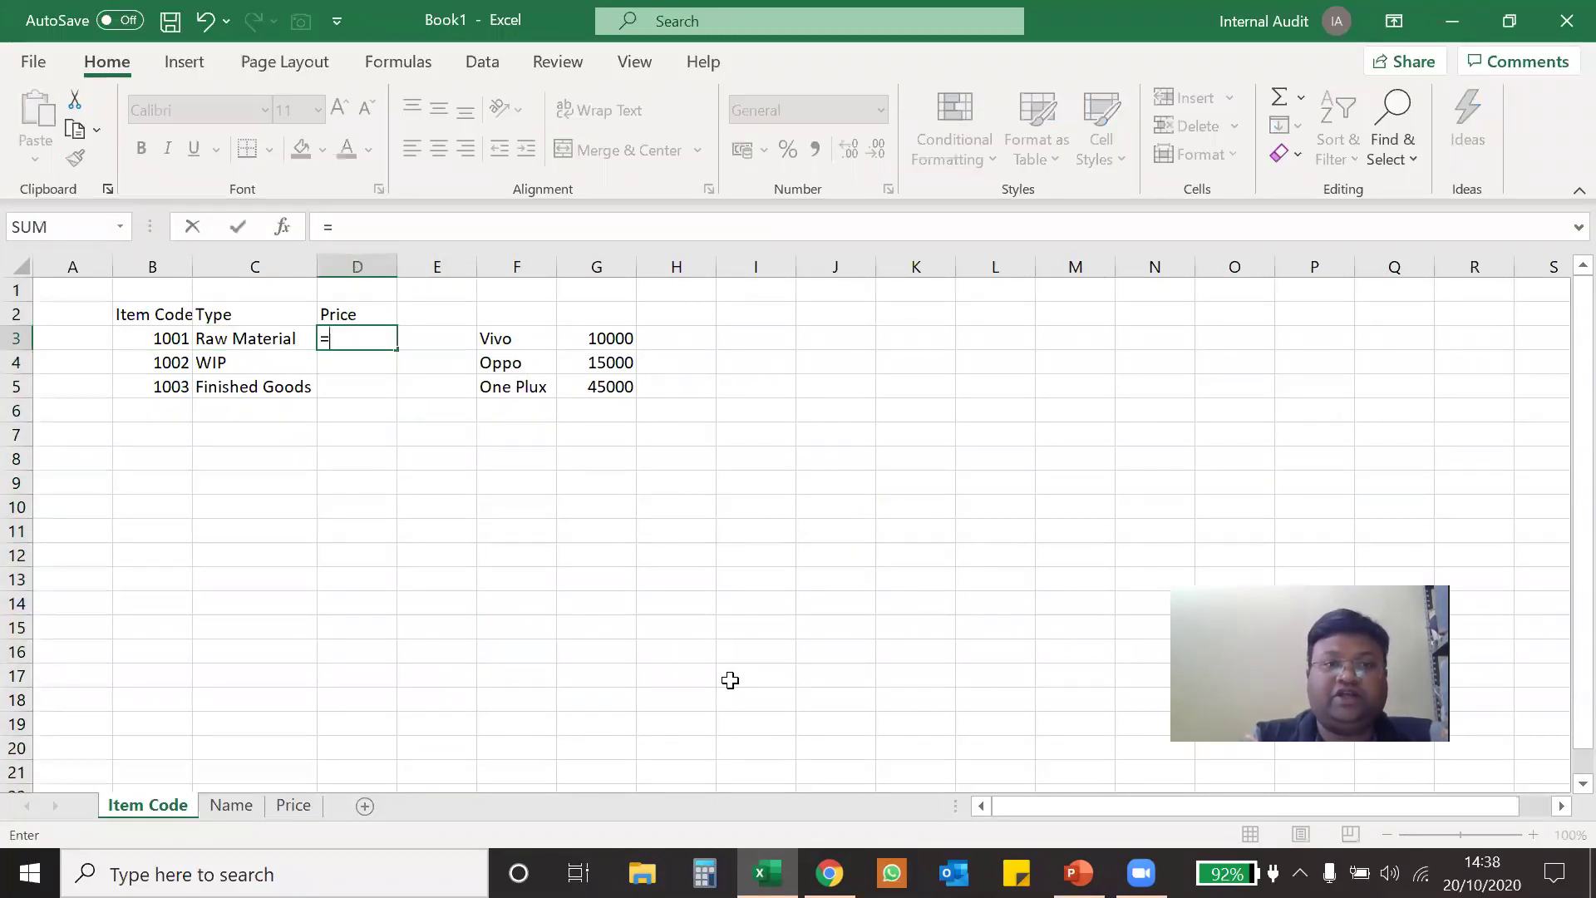
type("vlo")
Write the inner lookup VLOOKUP(B3,Name!$B$2:$C$5,2,0) inside D3's nested formula.
key("Tab")
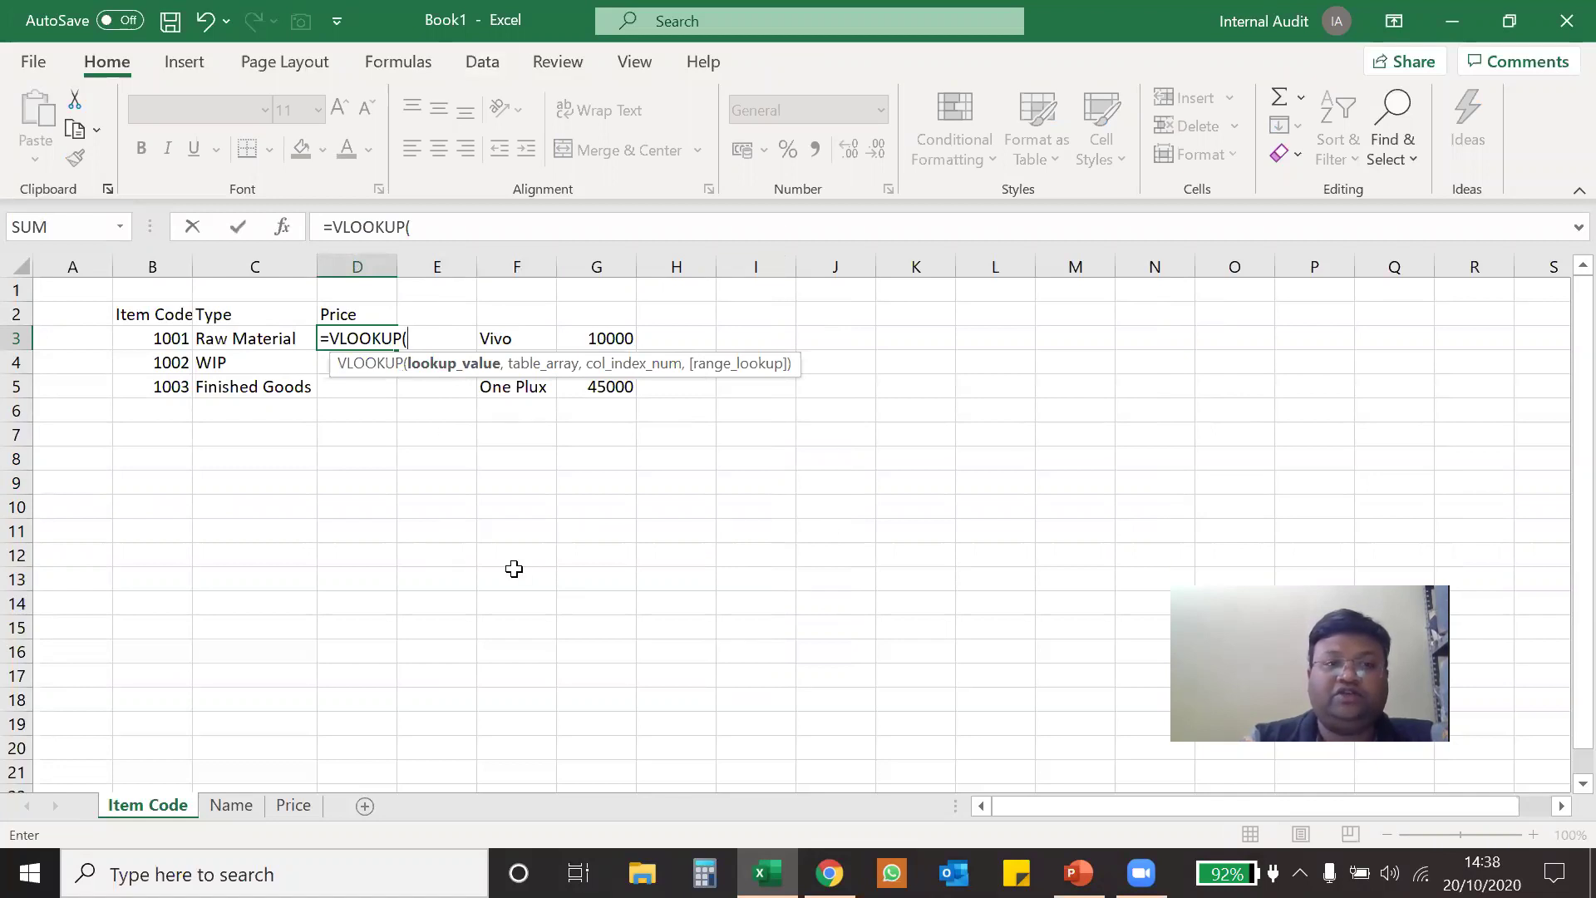
type("VLOOKUP(")
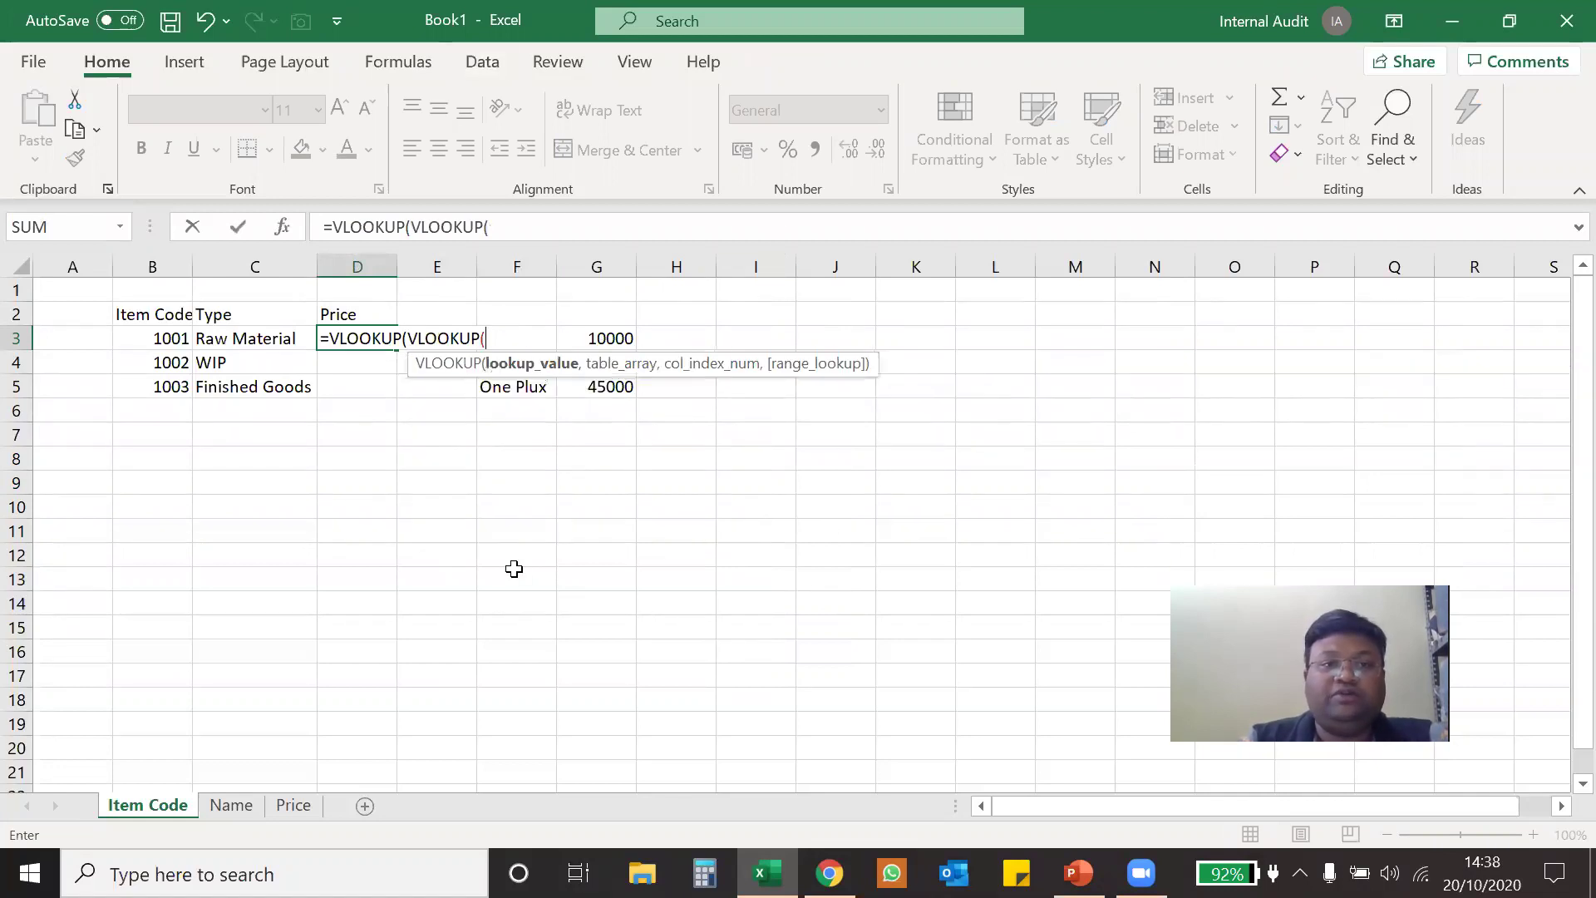
left_click(163, 339)
type(",")
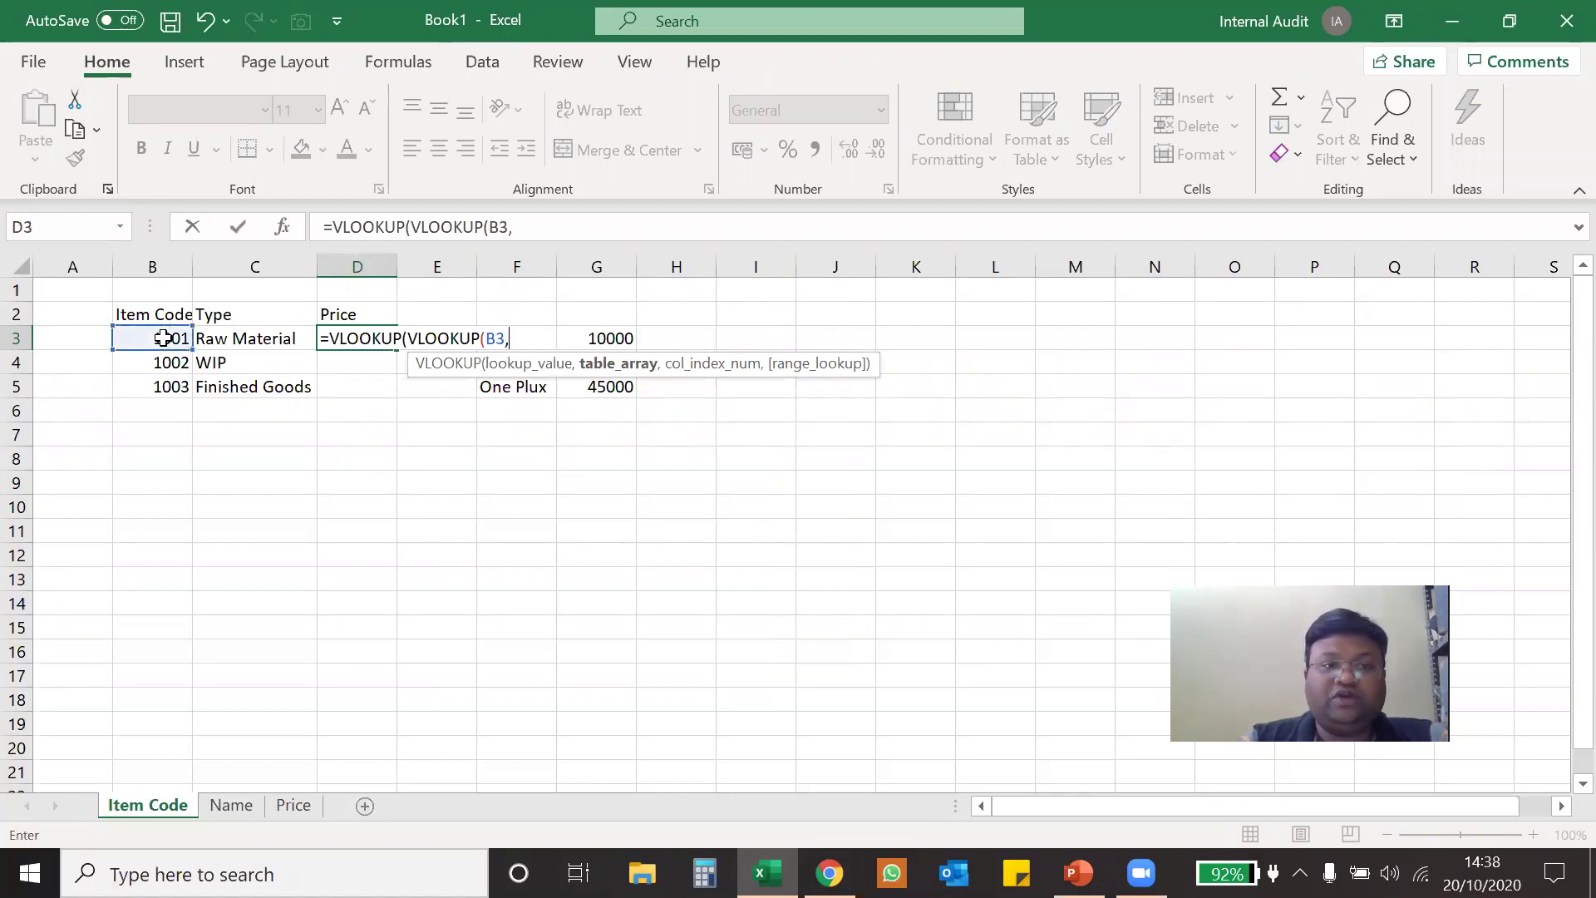
left_click(231, 805)
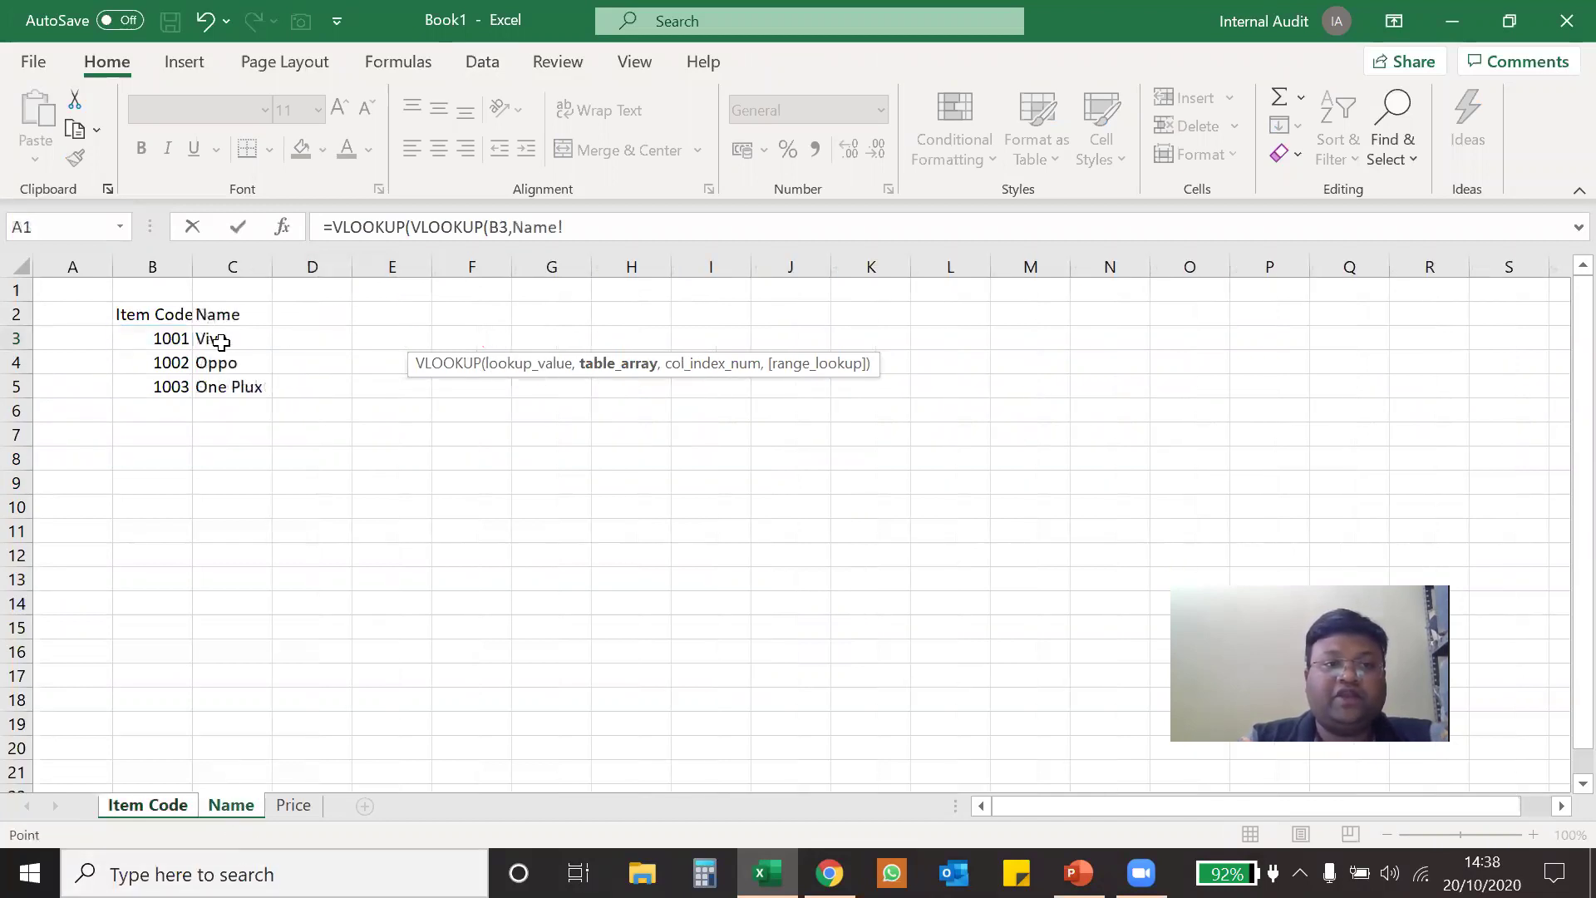
left_click_drag(150, 312, 229, 387)
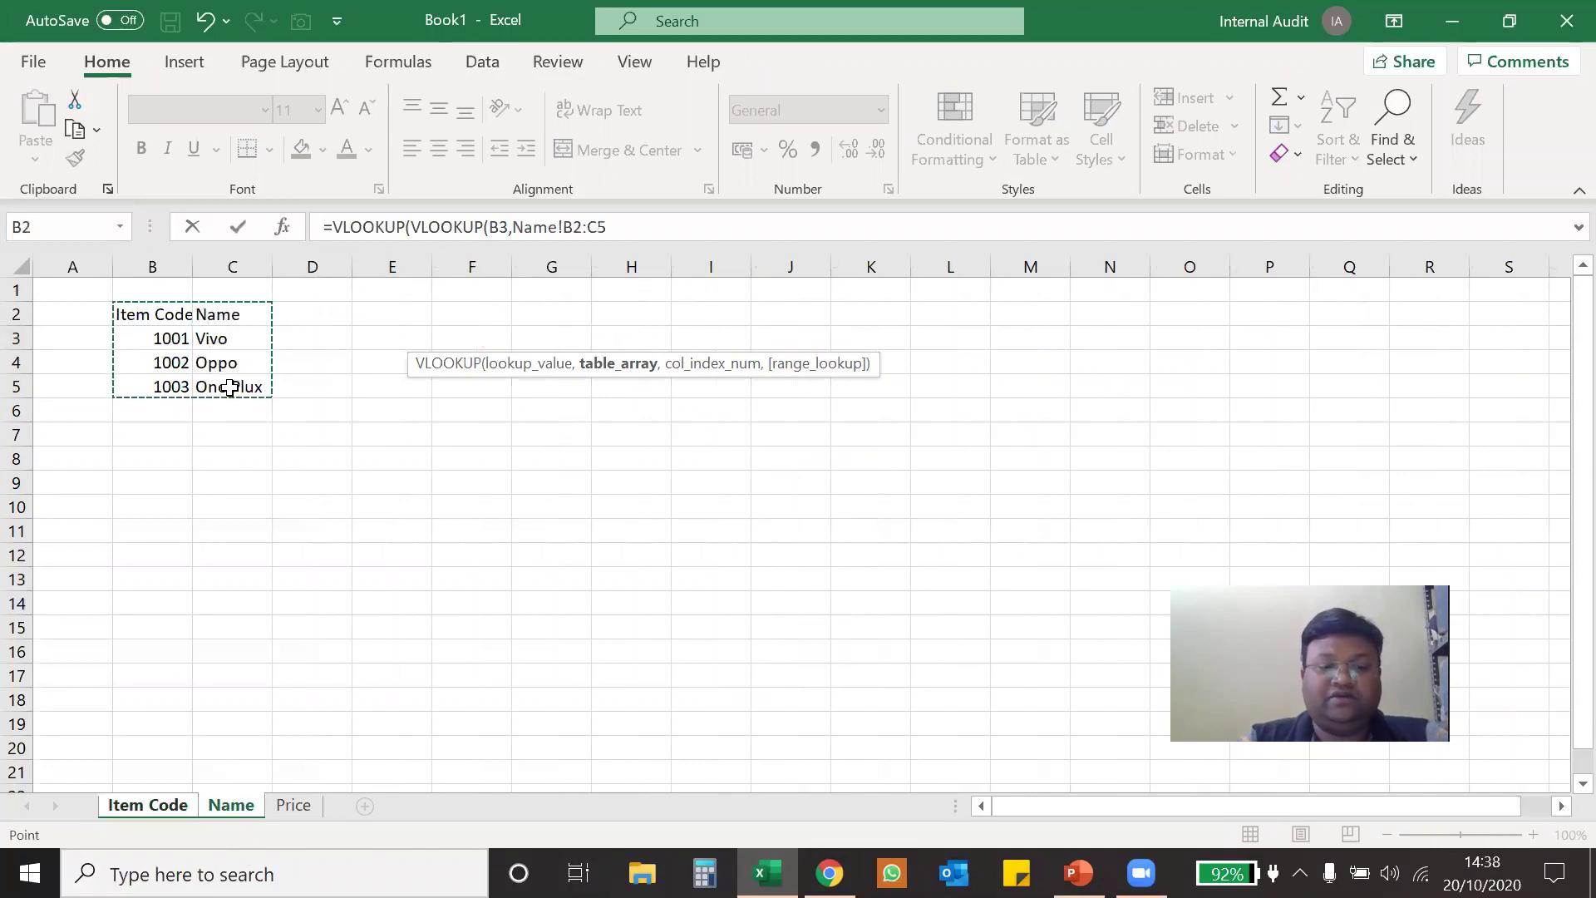
key("F4")
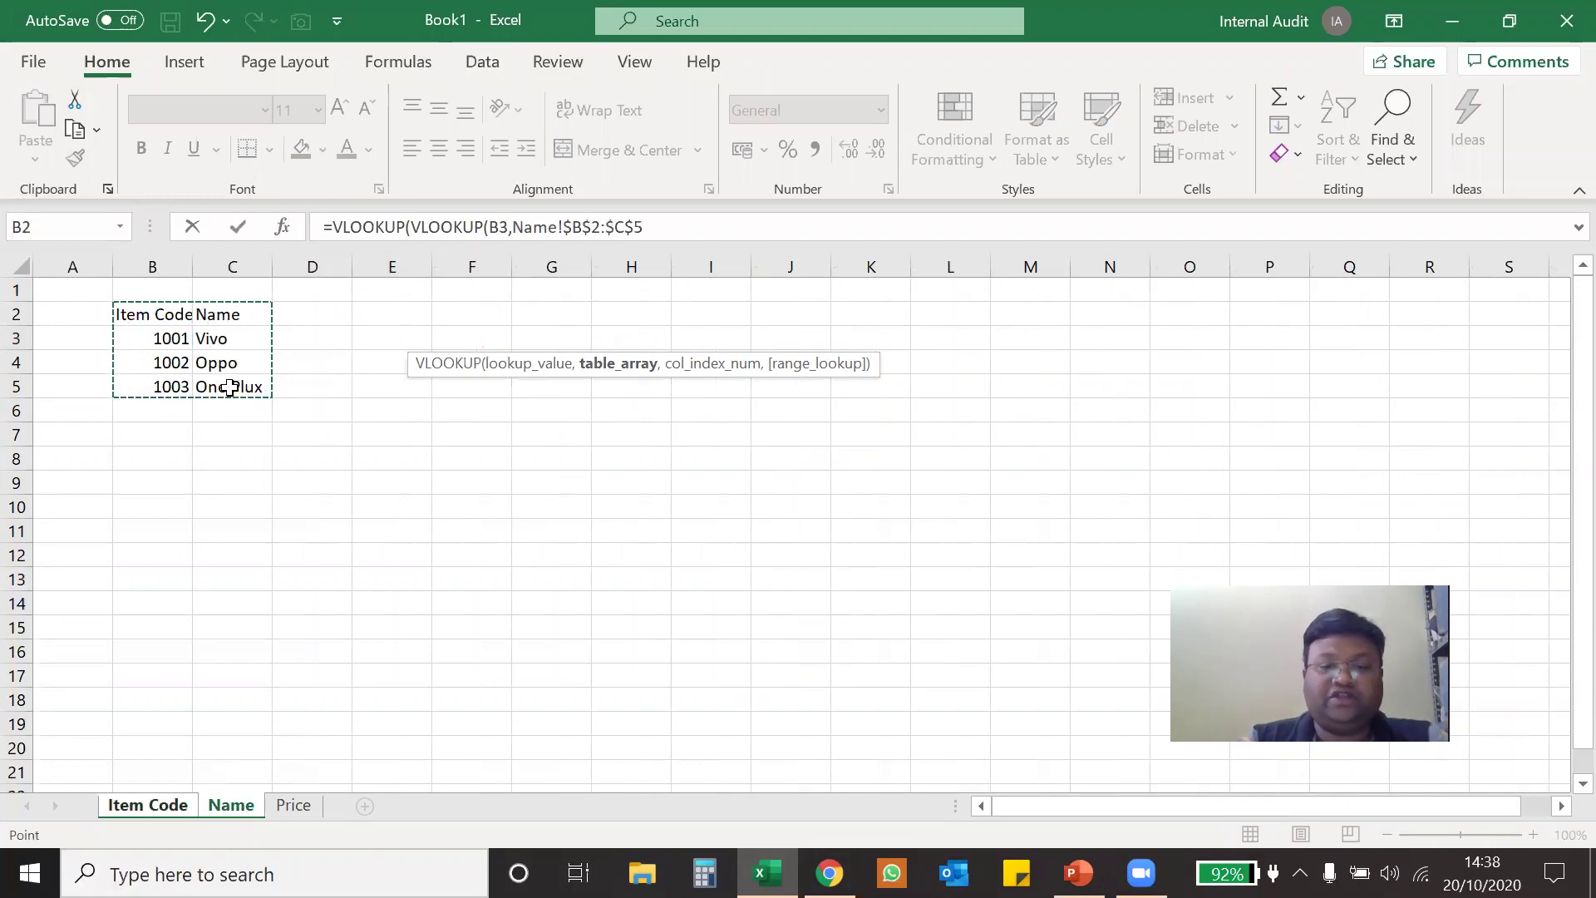
type(",2,")
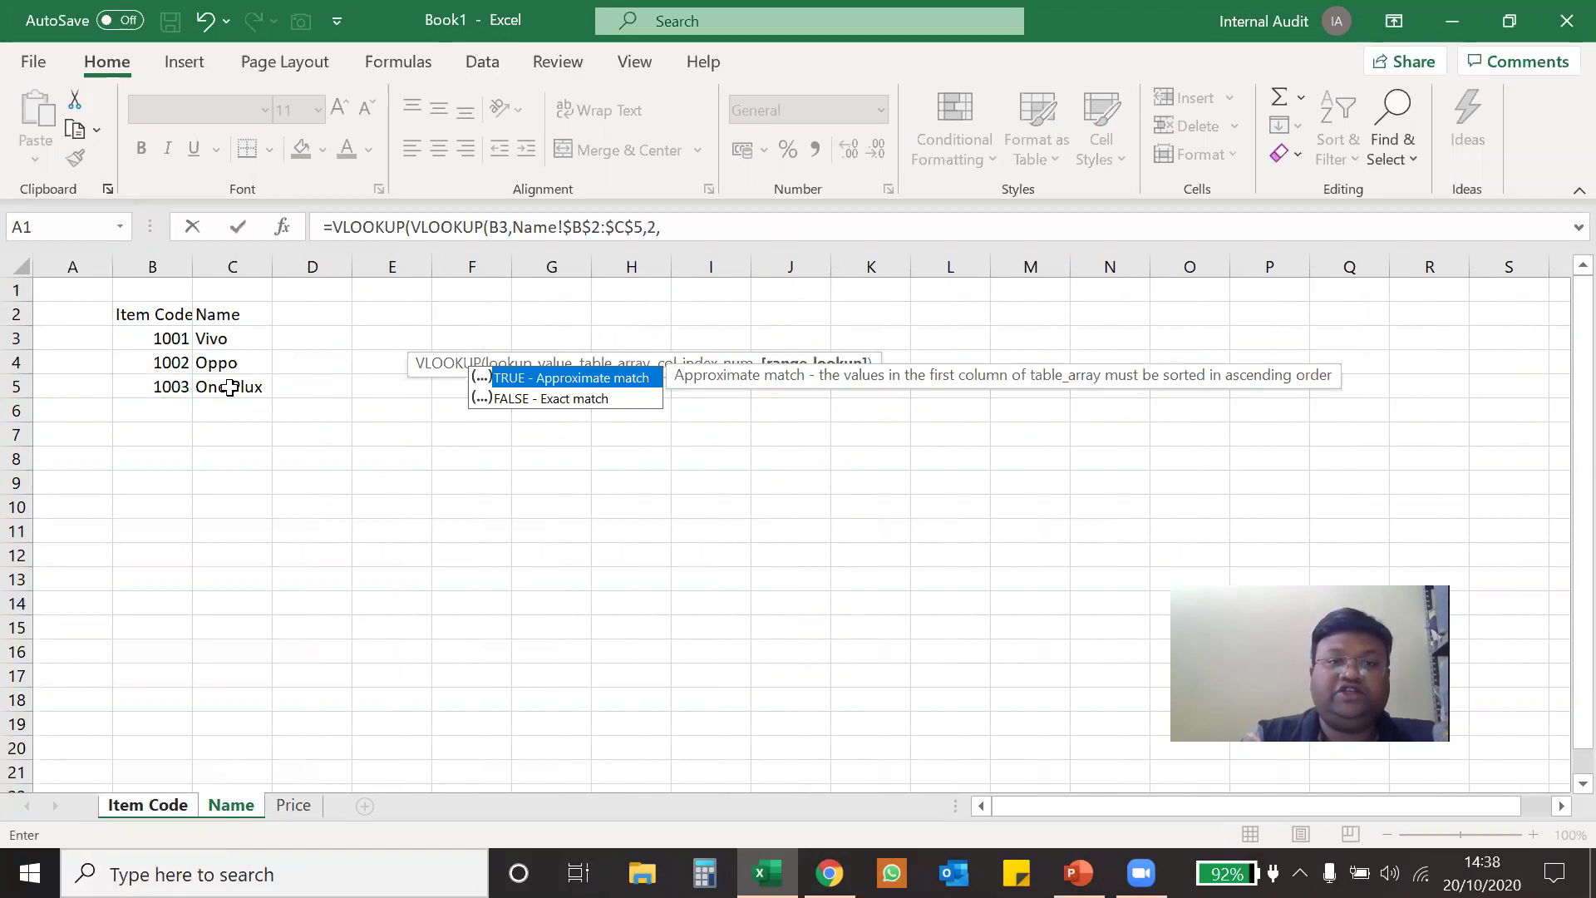
type("0)")
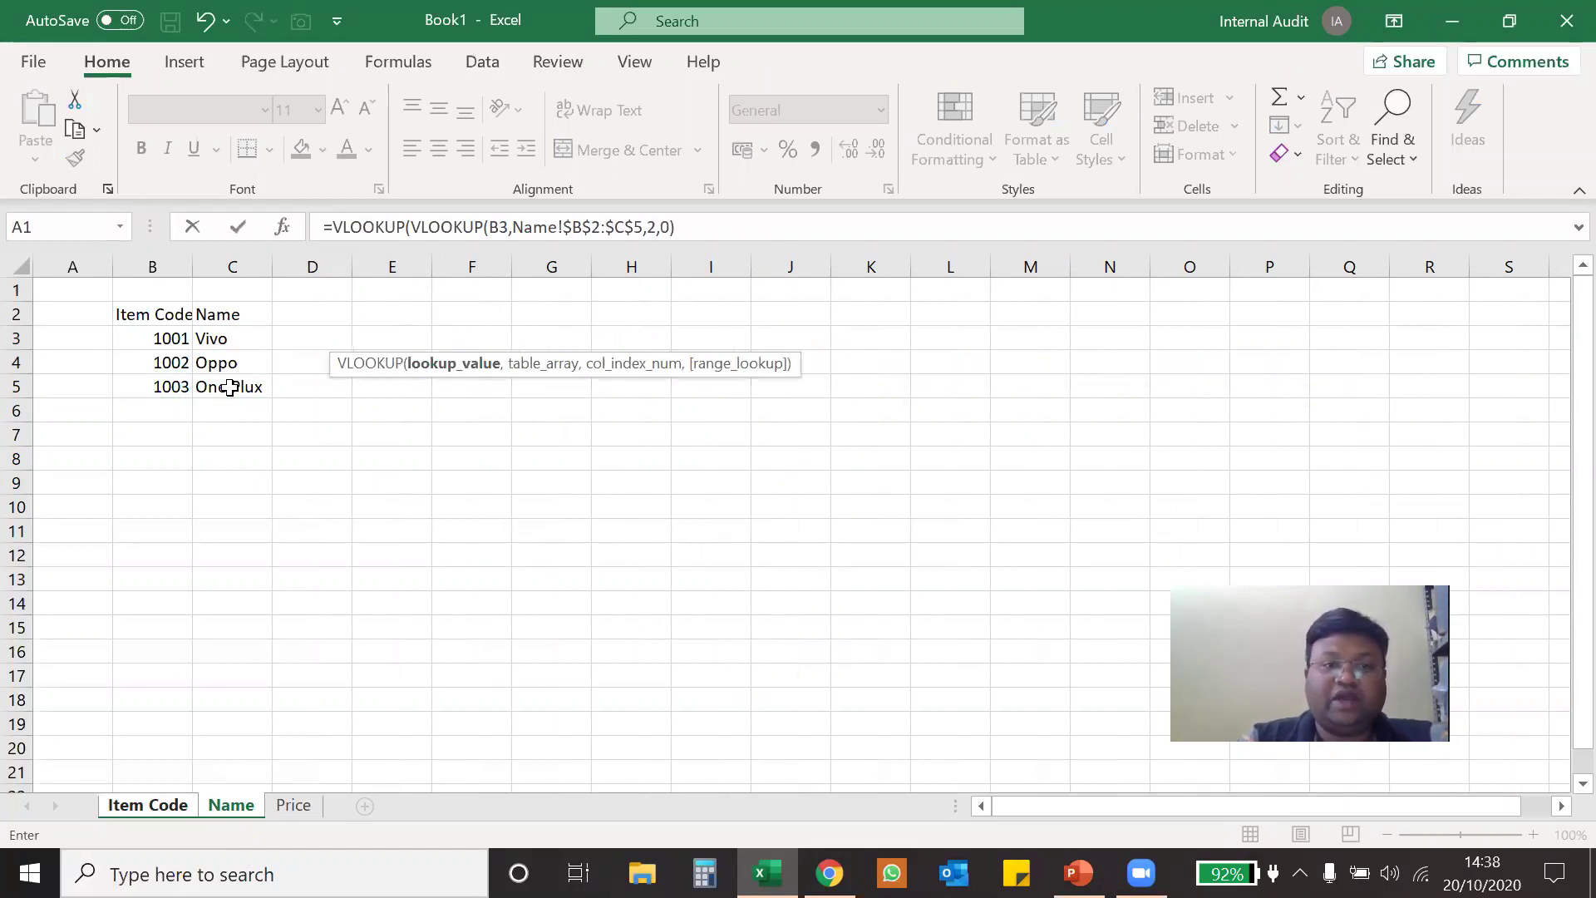
type(",")
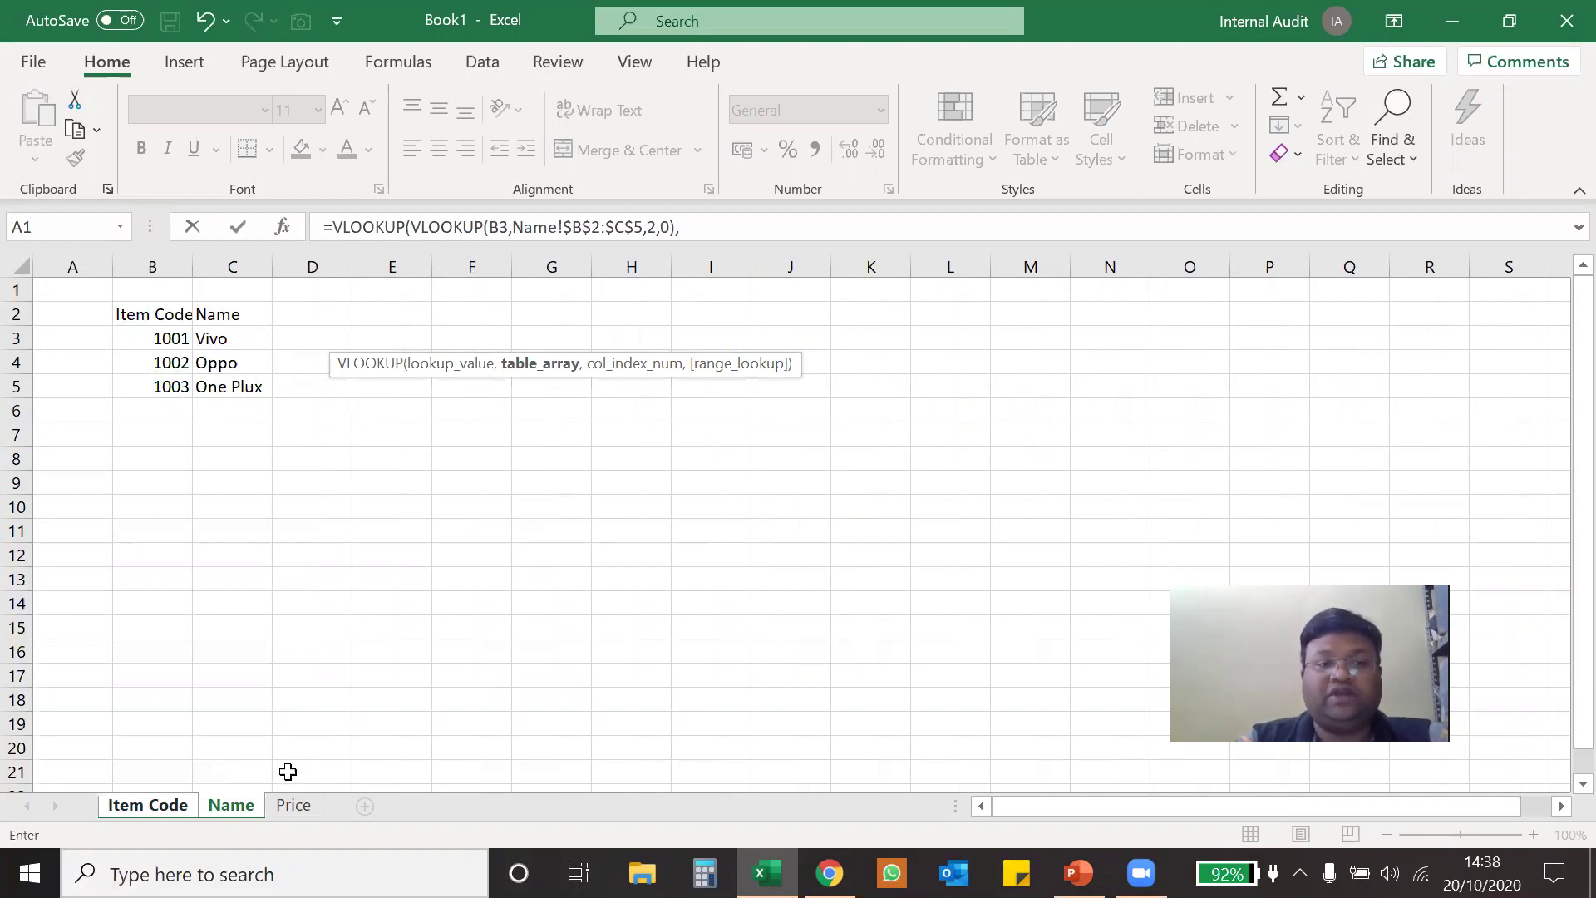
Add the outer table Price!$B$3:$C$6 as an absolute reference to the nested formula.
left_click(293, 807)
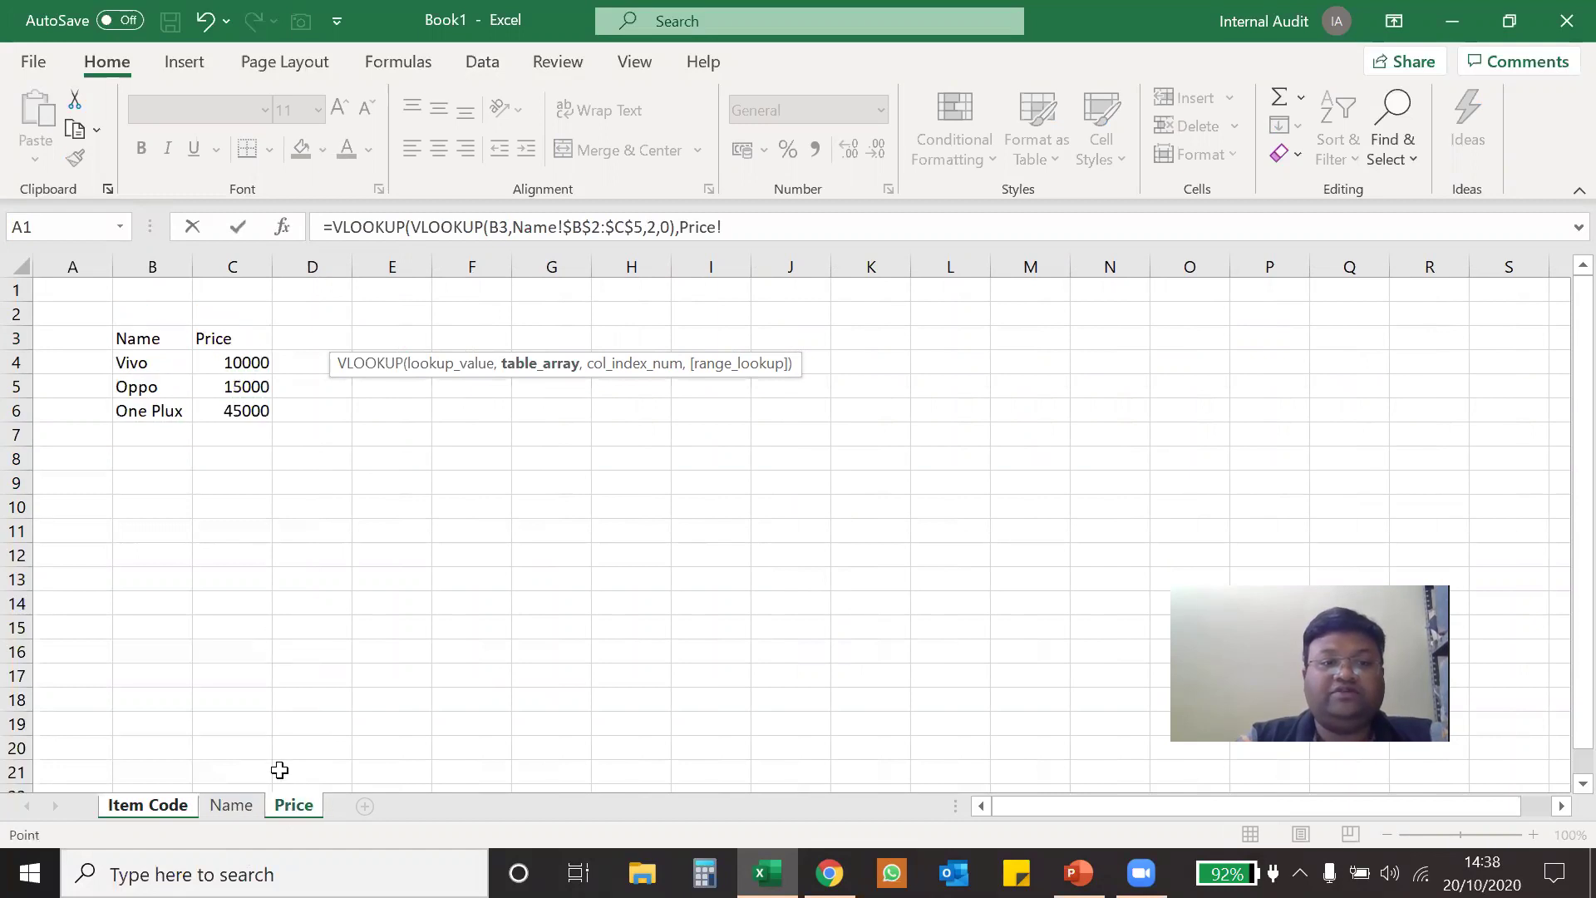
left_click_drag(148, 344, 239, 415)
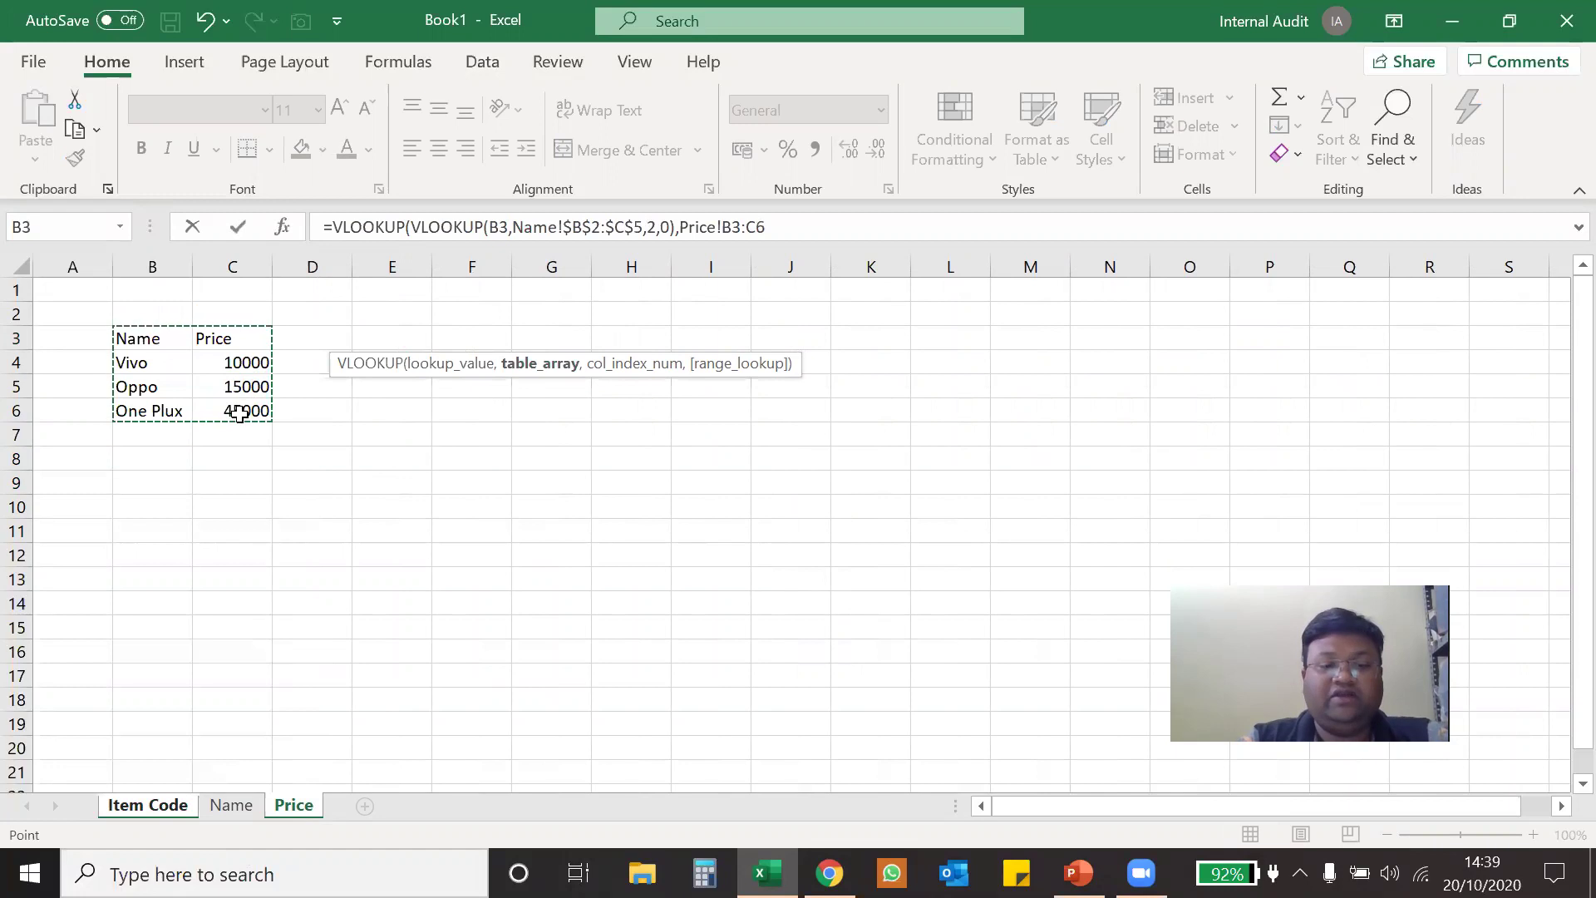
key("F4")
type(",2")
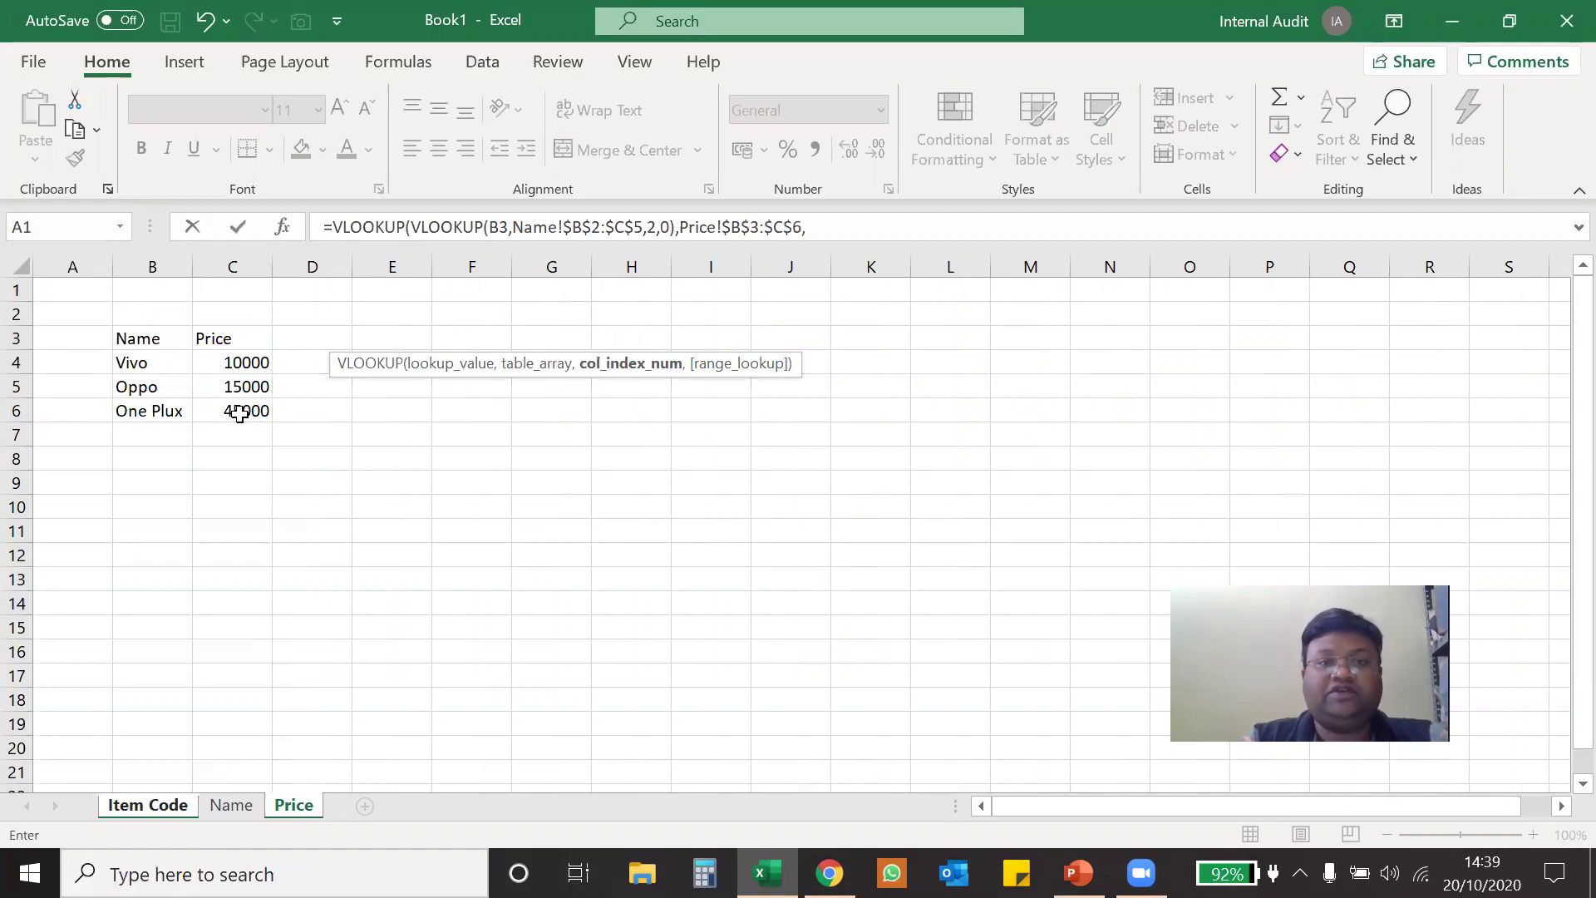
type(",0")
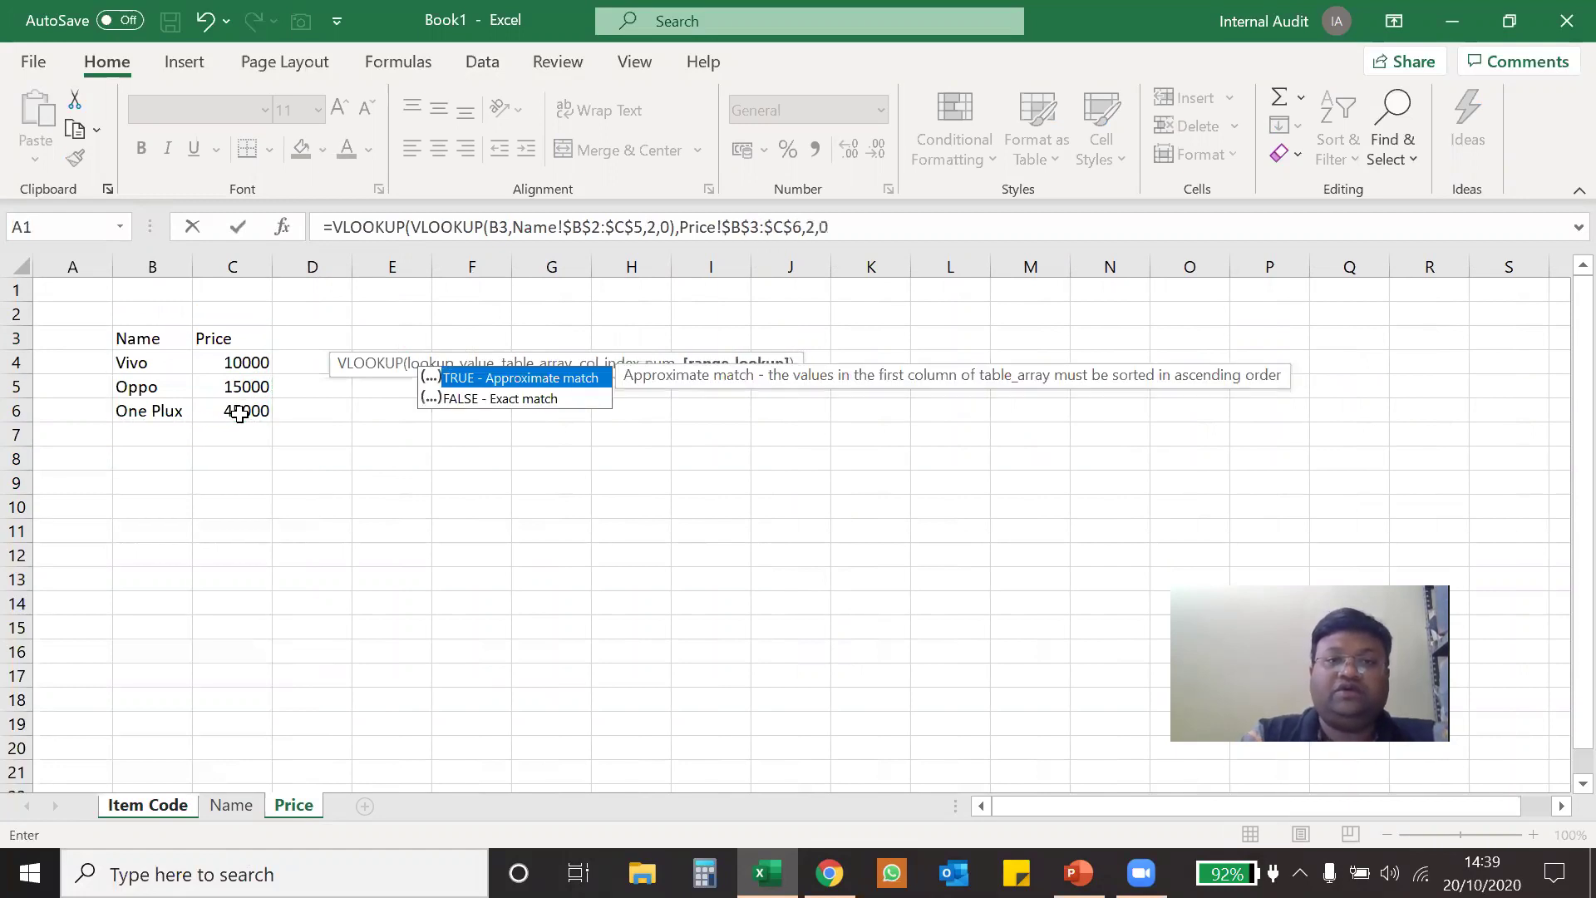
type(")")
Commit the nested formula and copy it down D3:D5 for 10000, 15000, 45000.
key("Return")
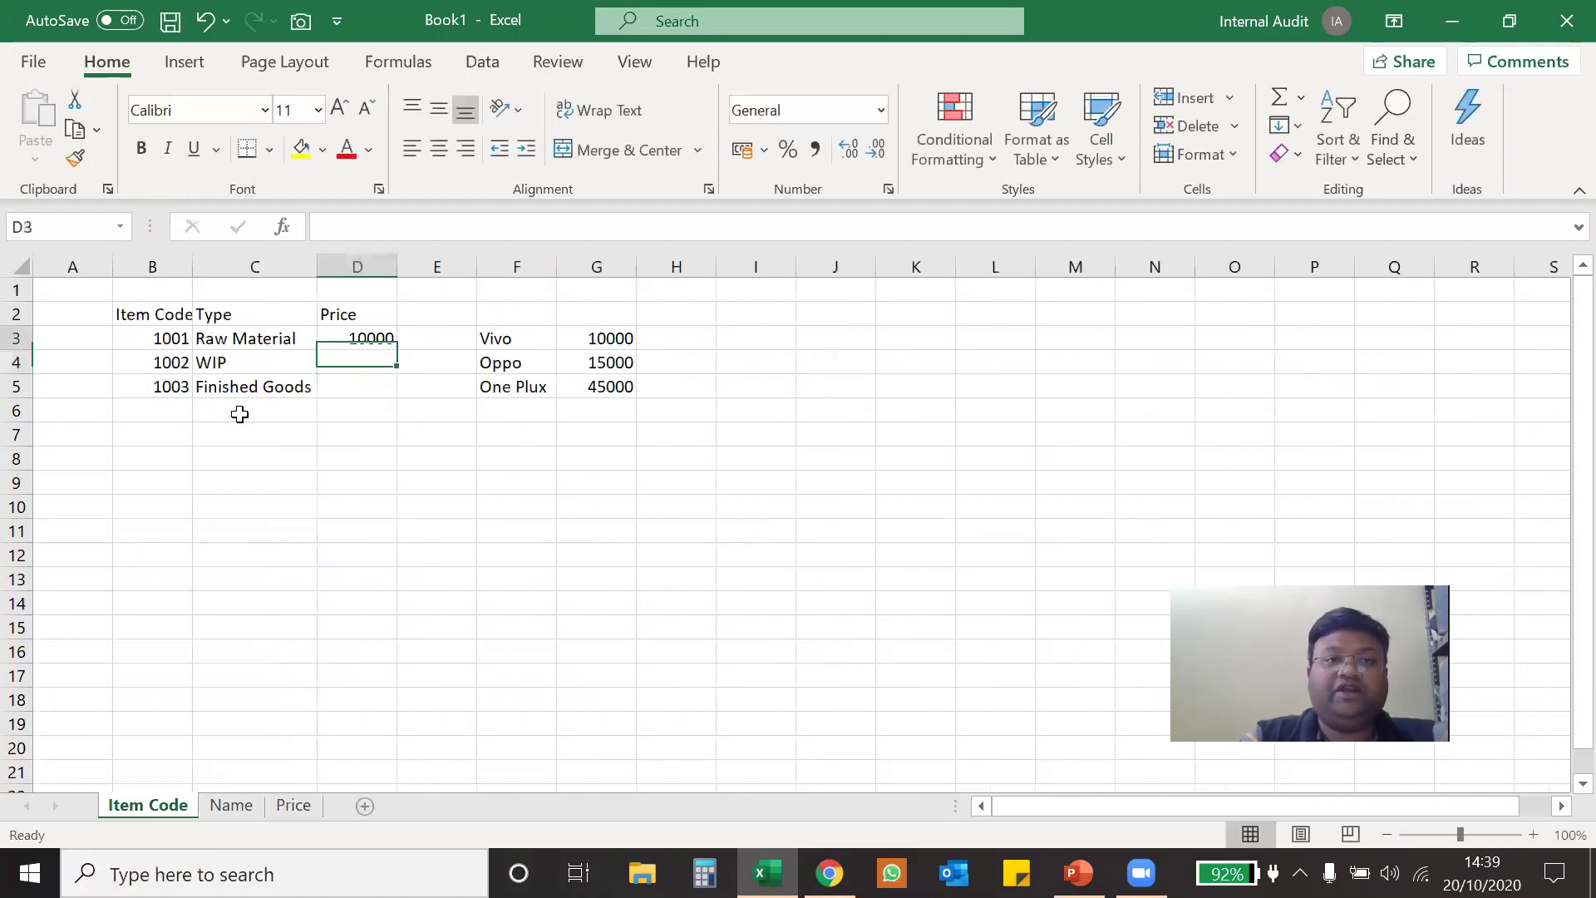
key("Up")
key("ctrl+c")
key("shift+Down")
key("shift+Down")
key("shift+Down")
key("shift+Up")
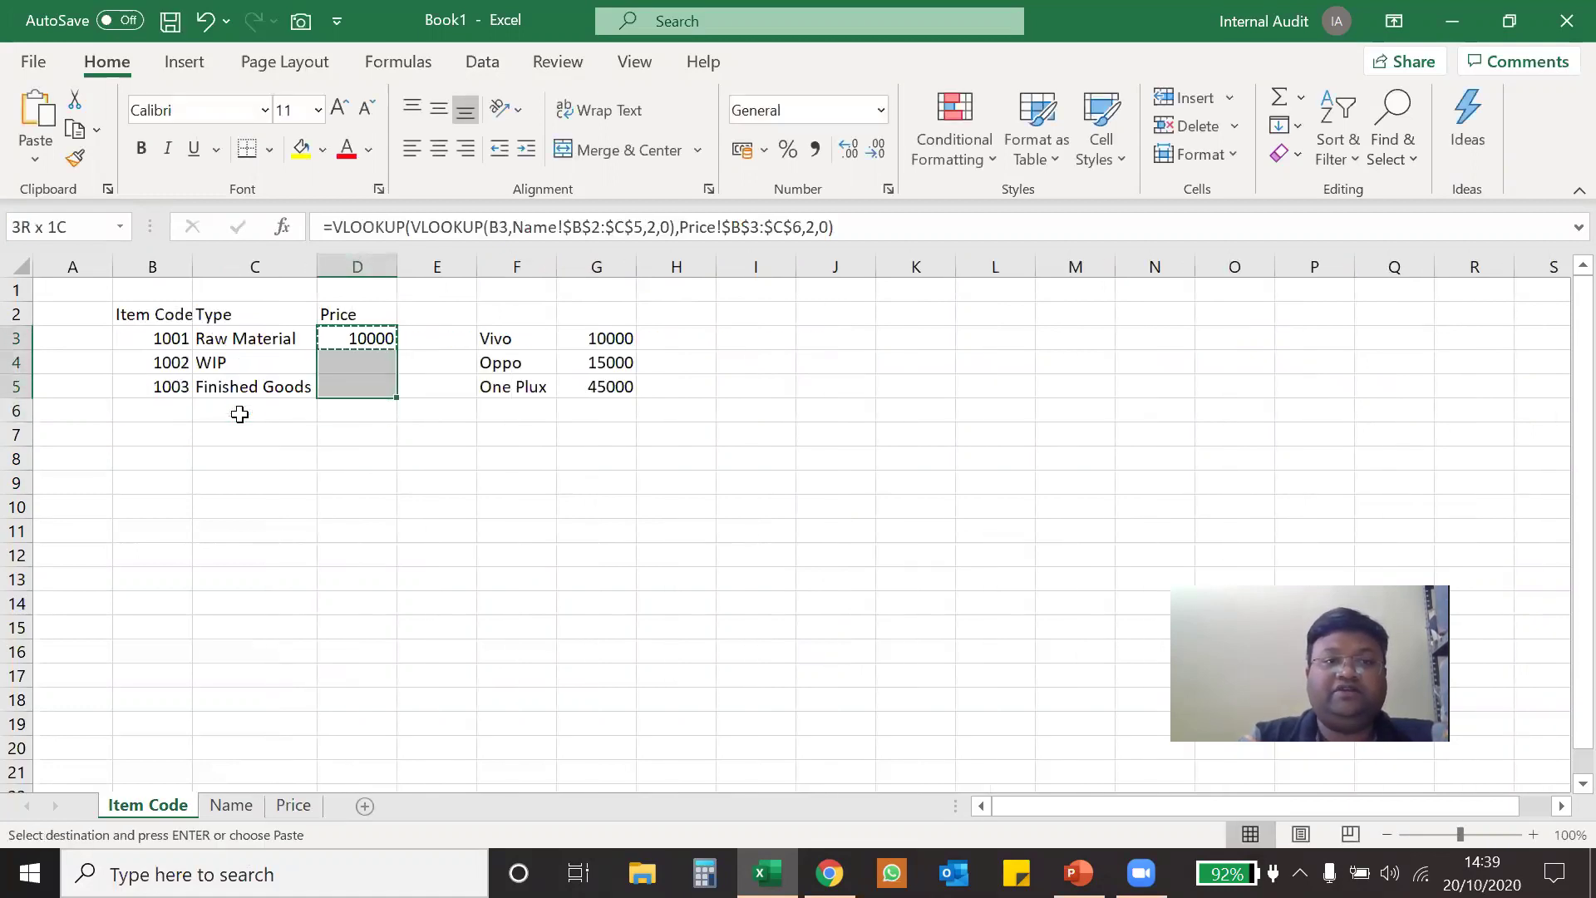
key("Return")
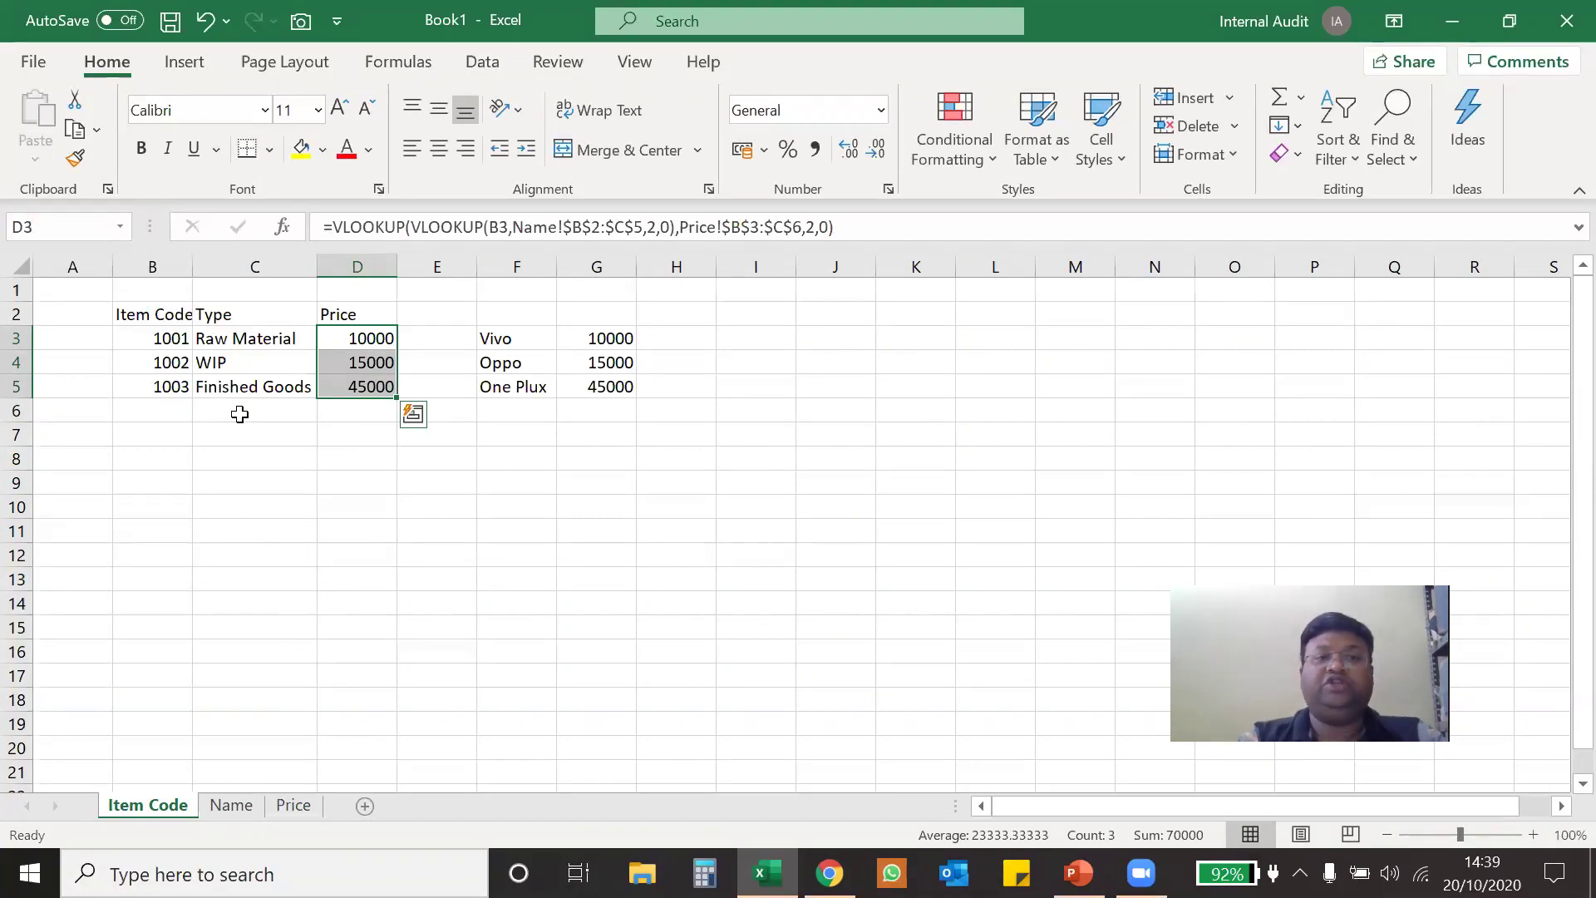
Review the helper name and price lookup formulas in F3 and G3.
left_click(514, 361)
left_click(517, 341)
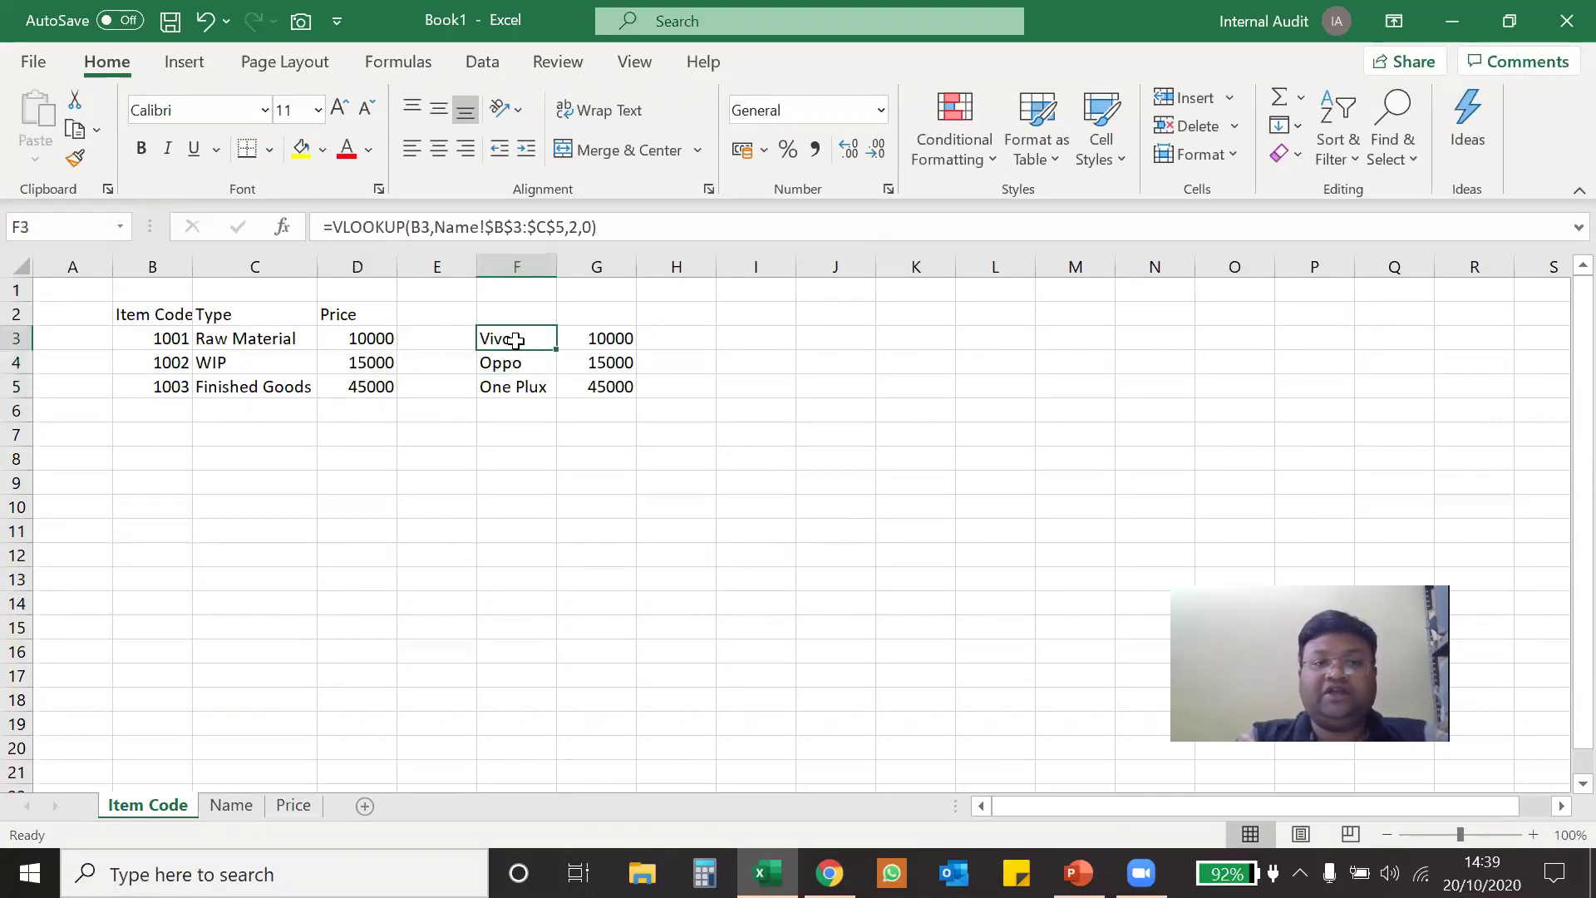
left_click(587, 340)
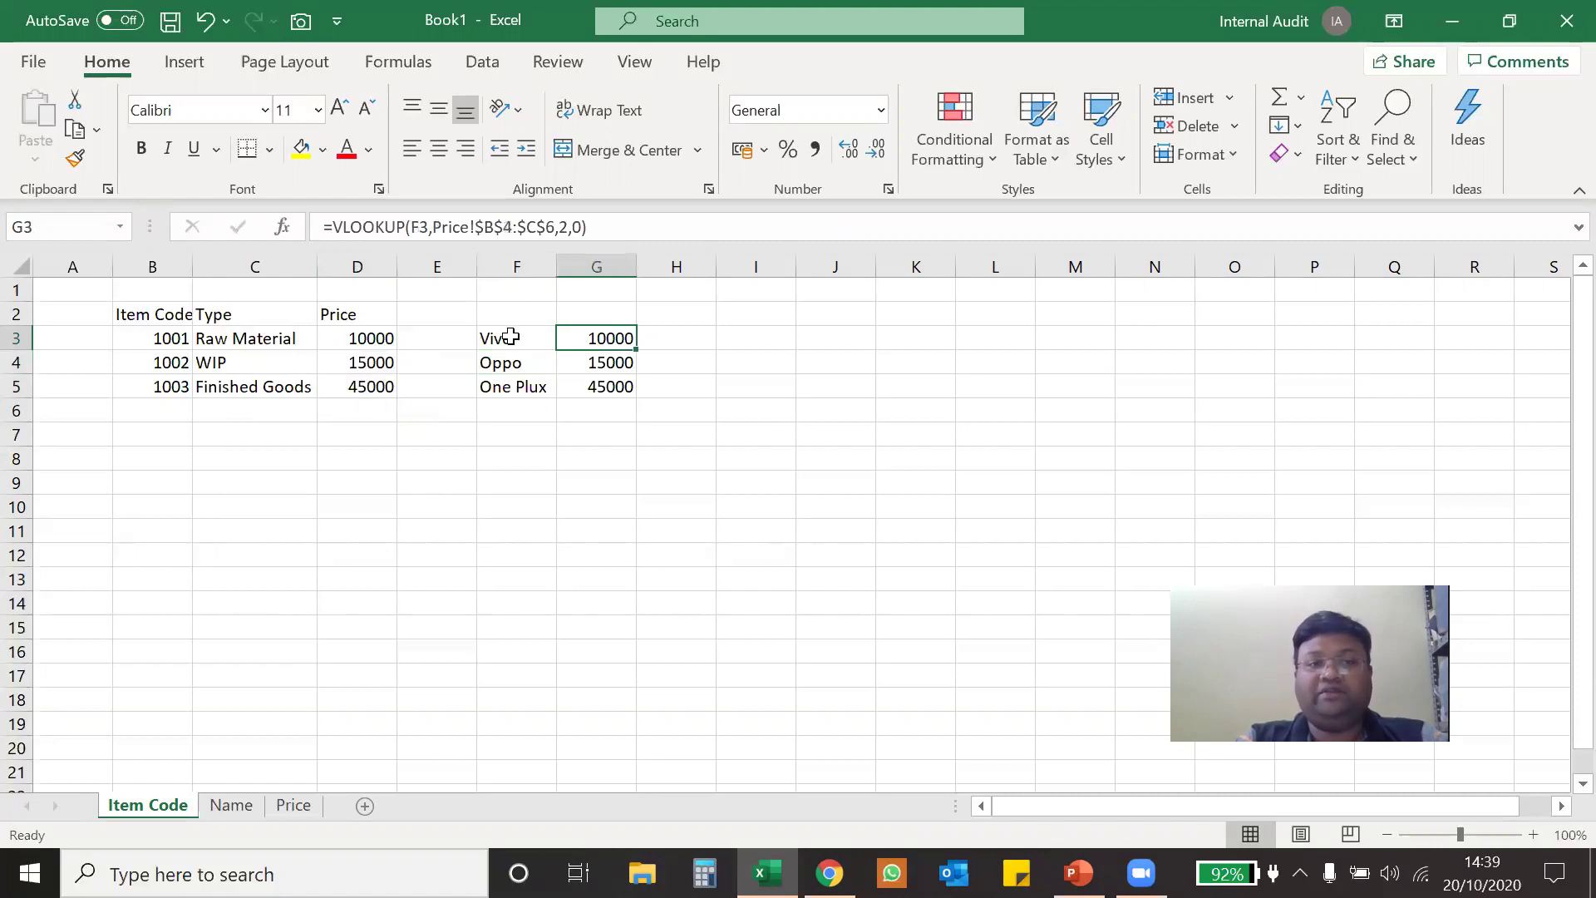
left_click(516, 336)
left_click(612, 337)
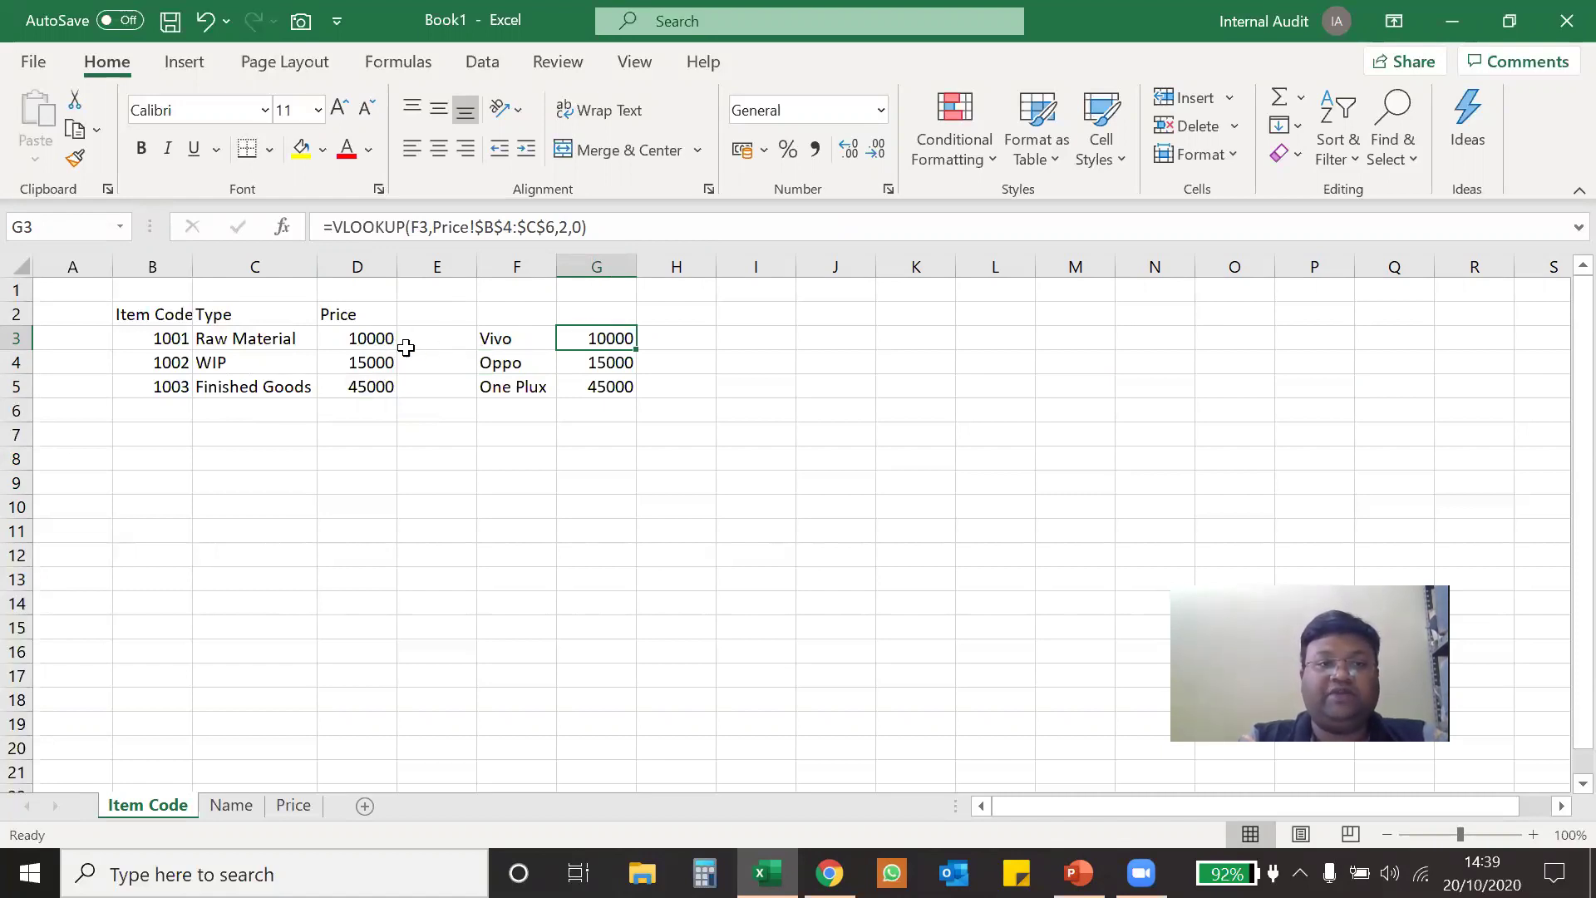
Clear D3:G5 and start a fresh =VLOOKUP( in D3.
left_click(365, 337)
mouse_move(361, 343)
left_mouse_down()
mouse_move(675, 401)
mouse_move(634, 396)
left_mouse_up()
key("Delete")
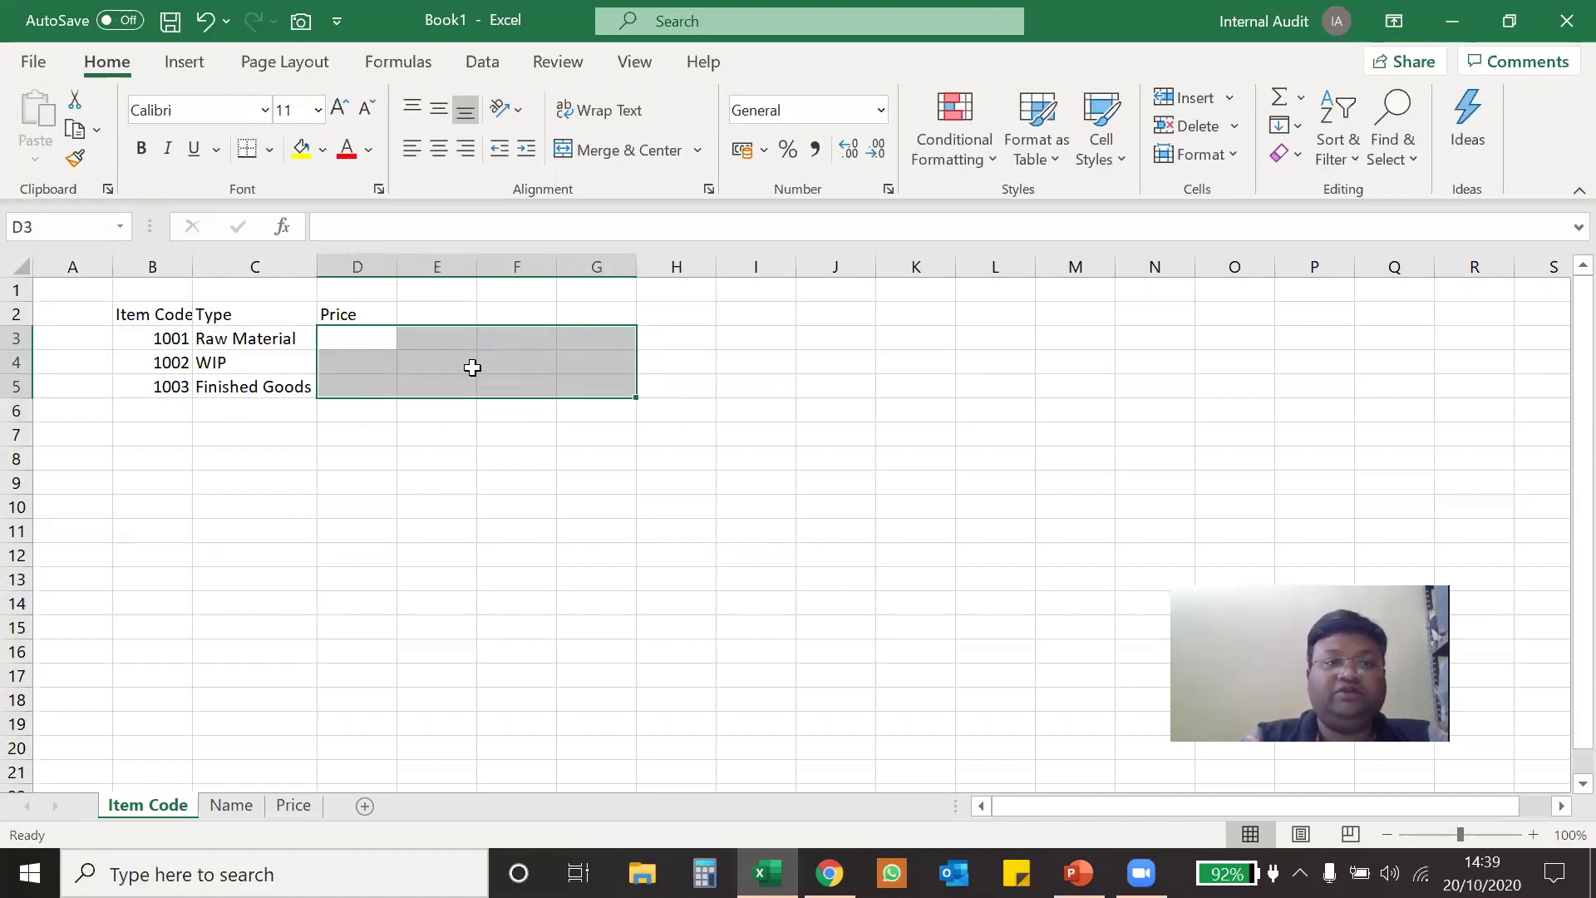
left_click(373, 337)
type("=v")
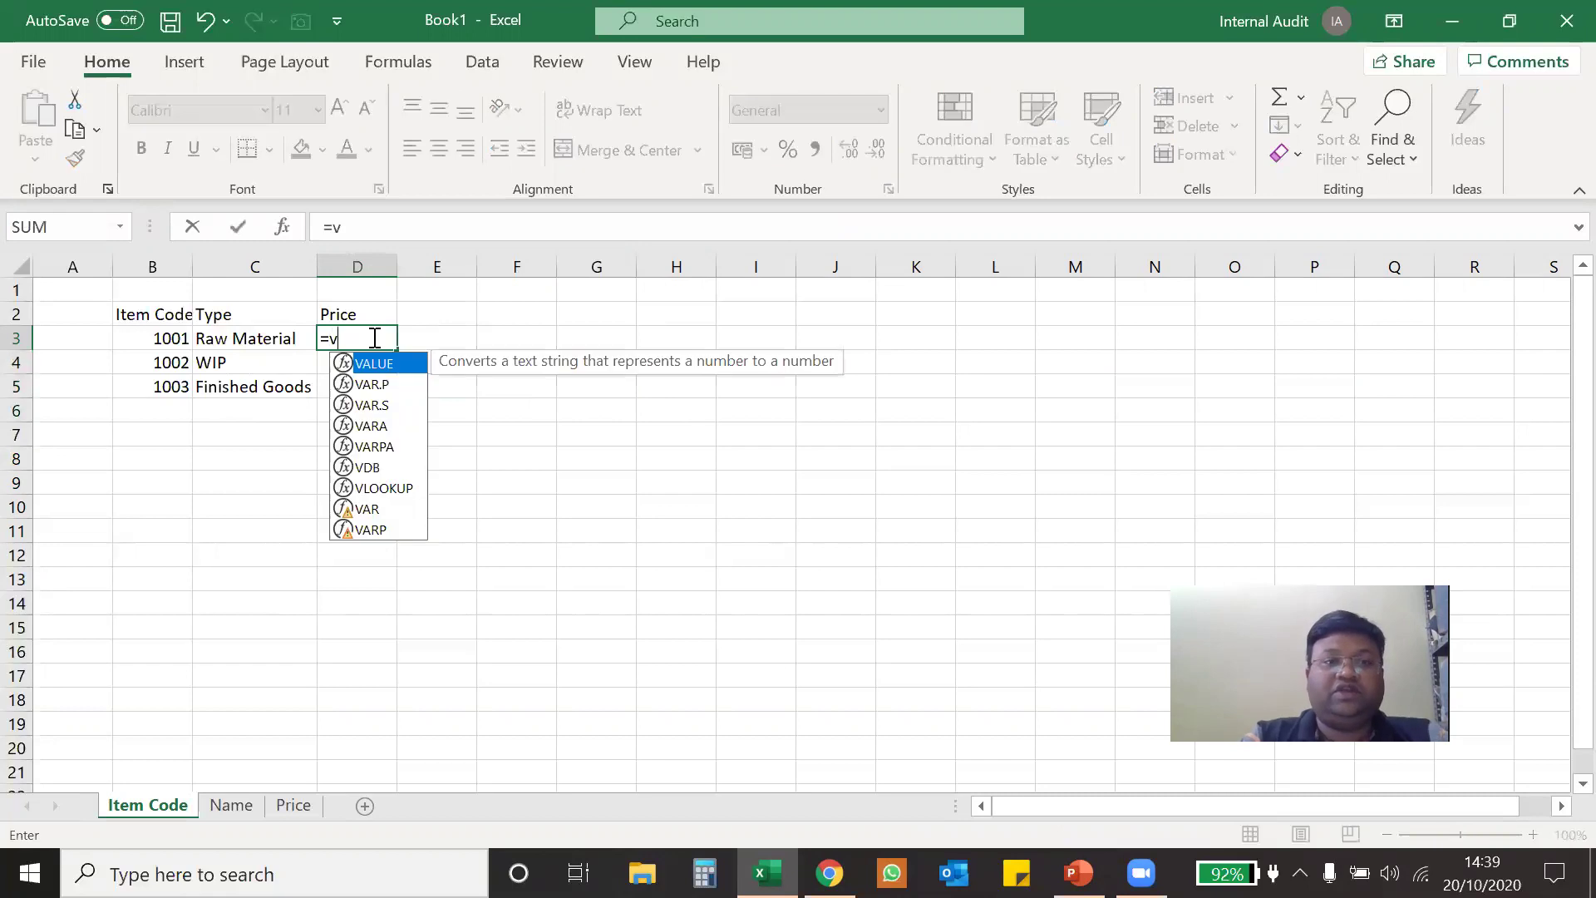
type("l")
key("Caps_Lock")
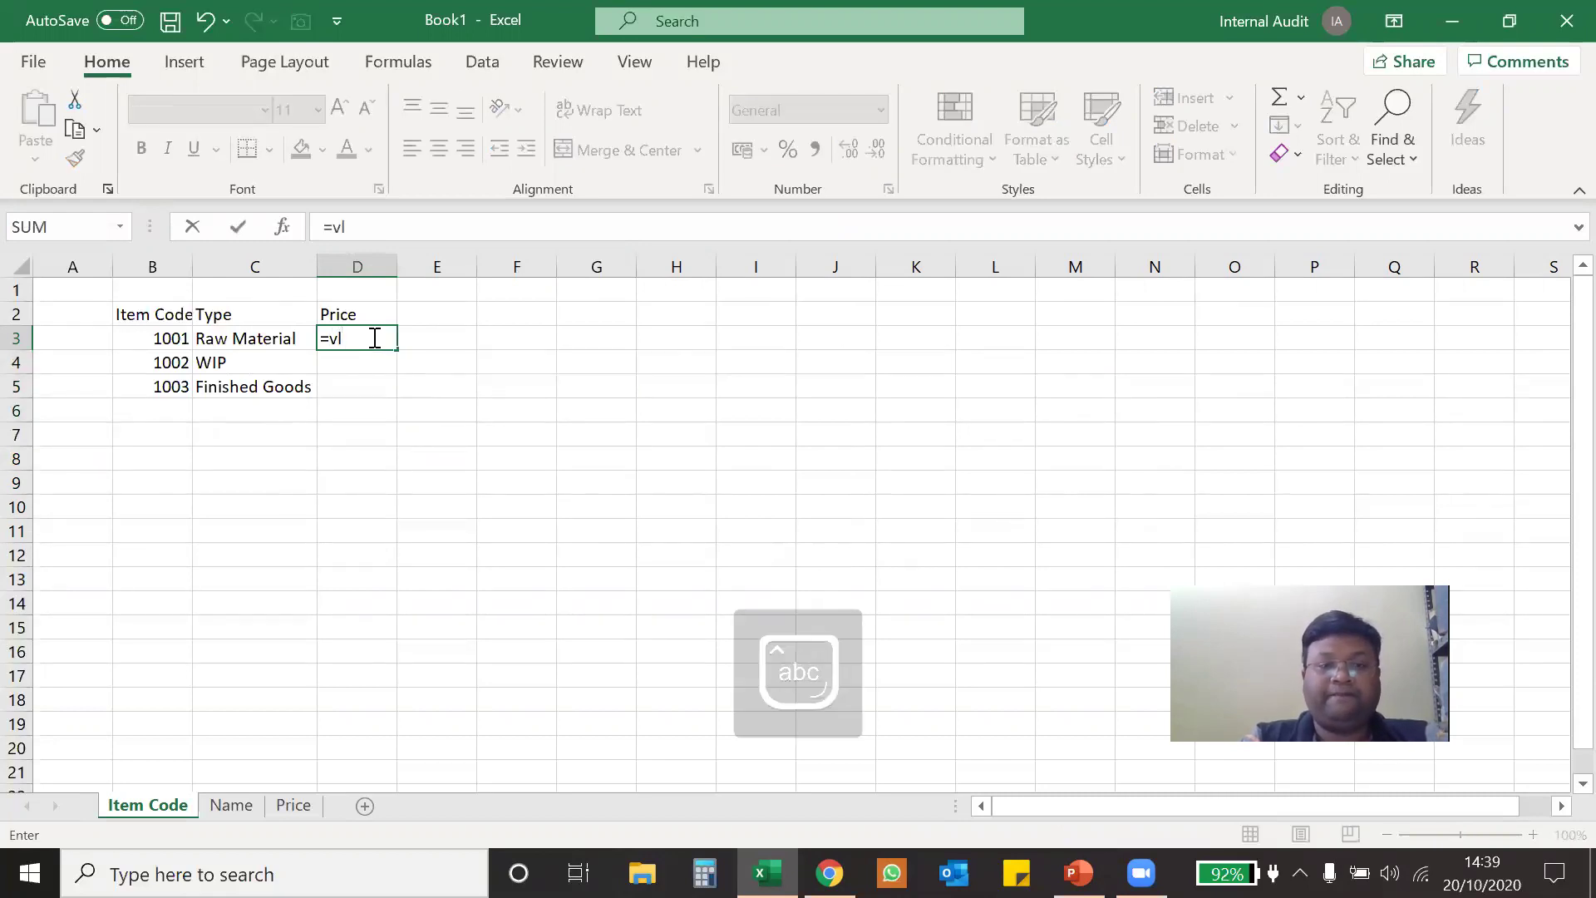
type("o")
key("Tab")
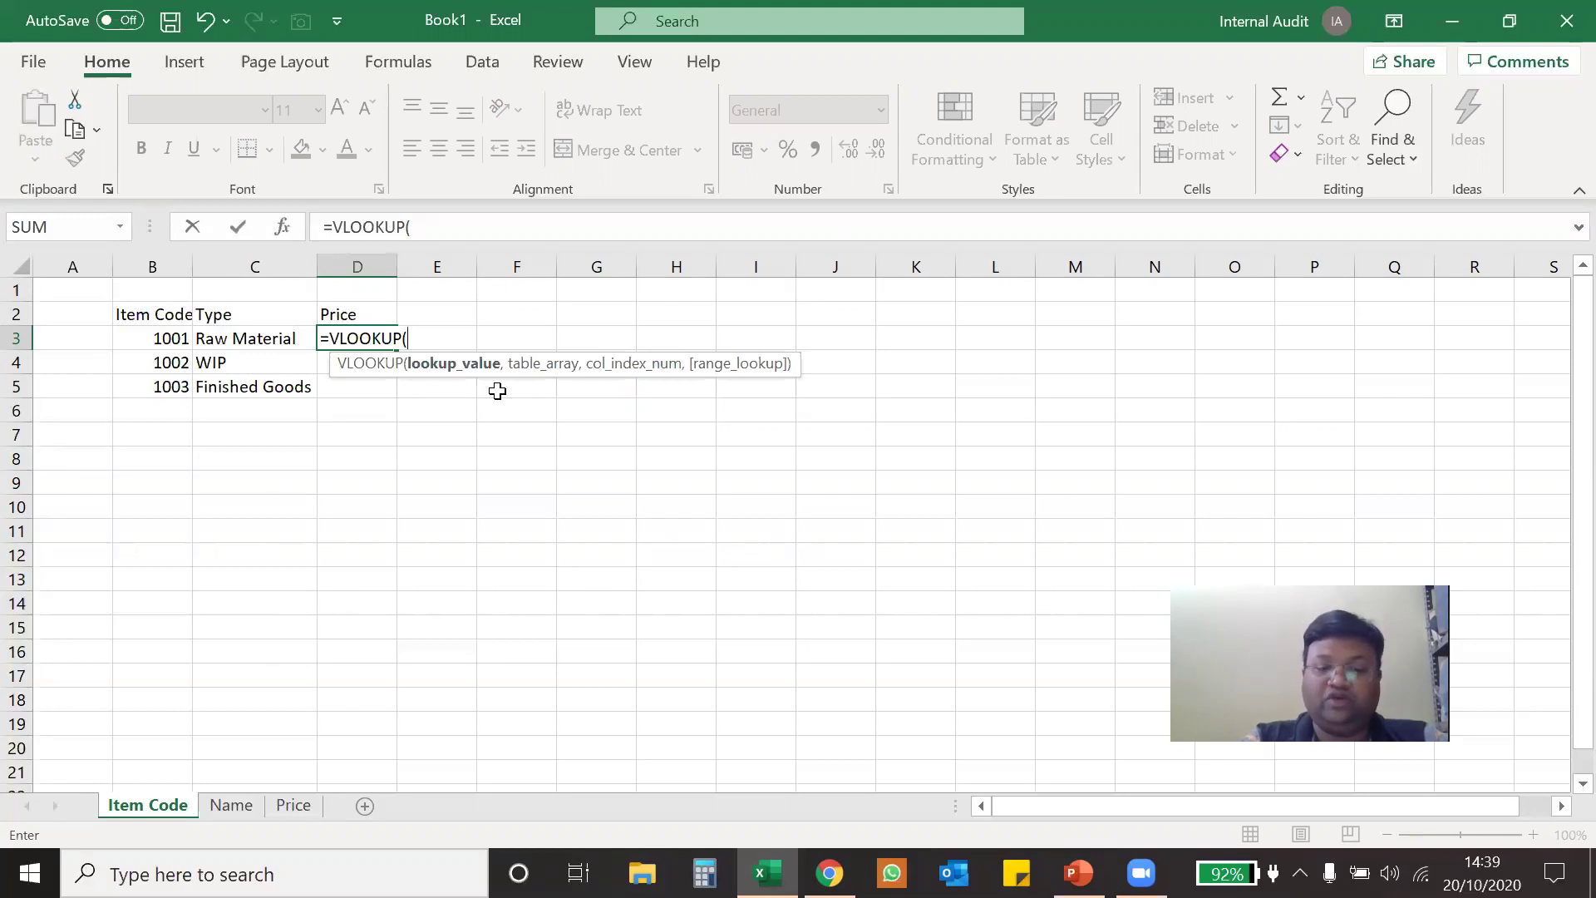
type("vl")
Nest the inner lookup of B3 against the absolute Name sheet table.
key("Tab")
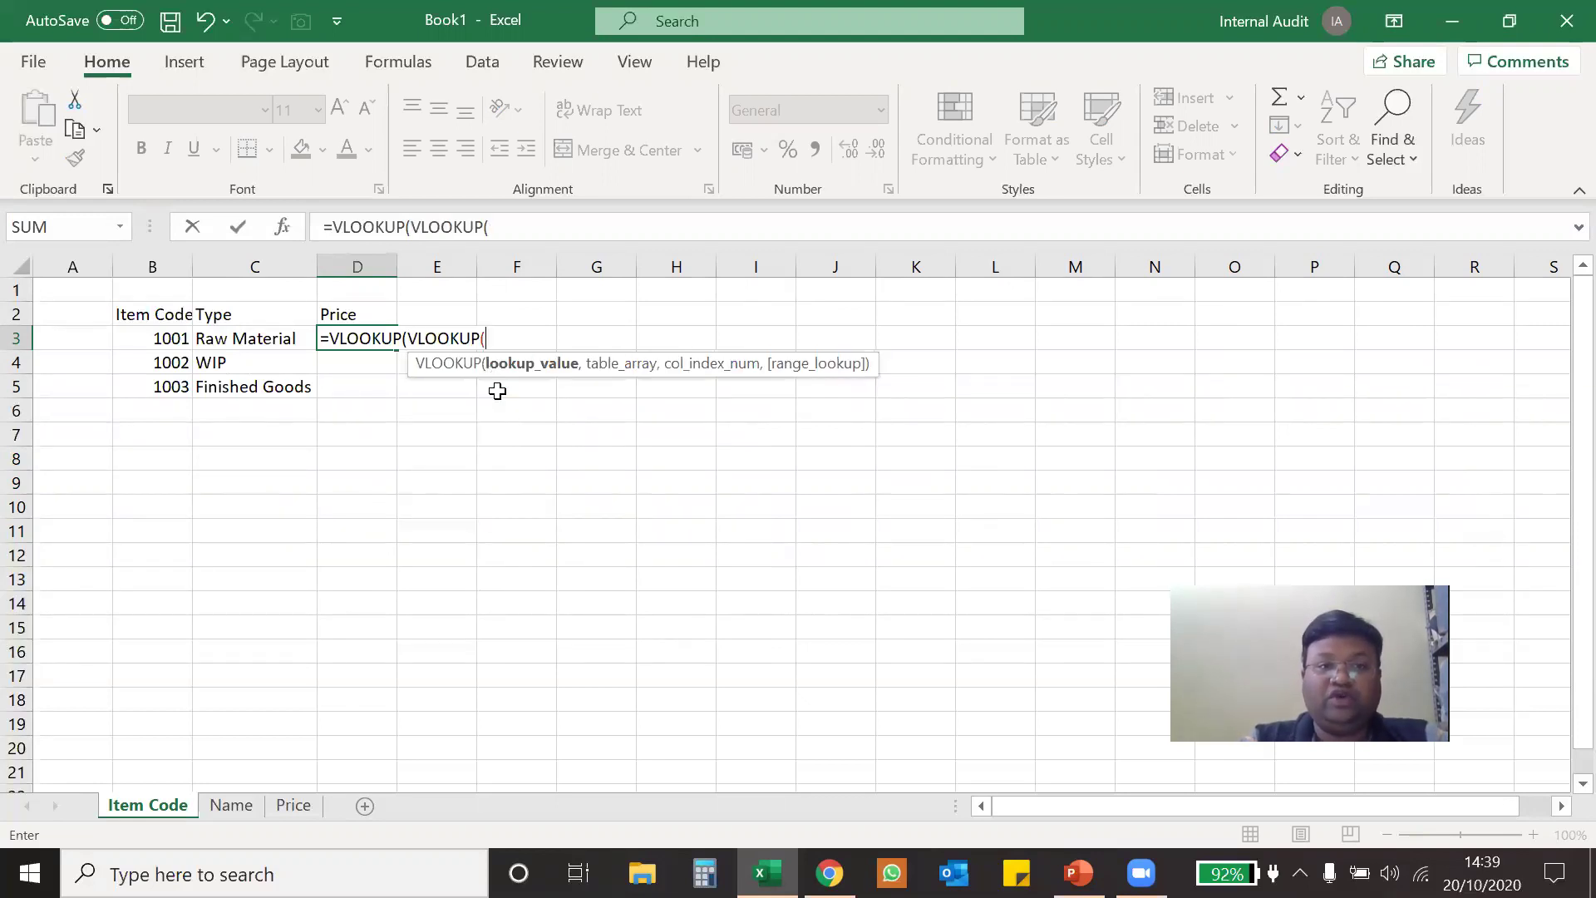
left_click(163, 341)
type(",")
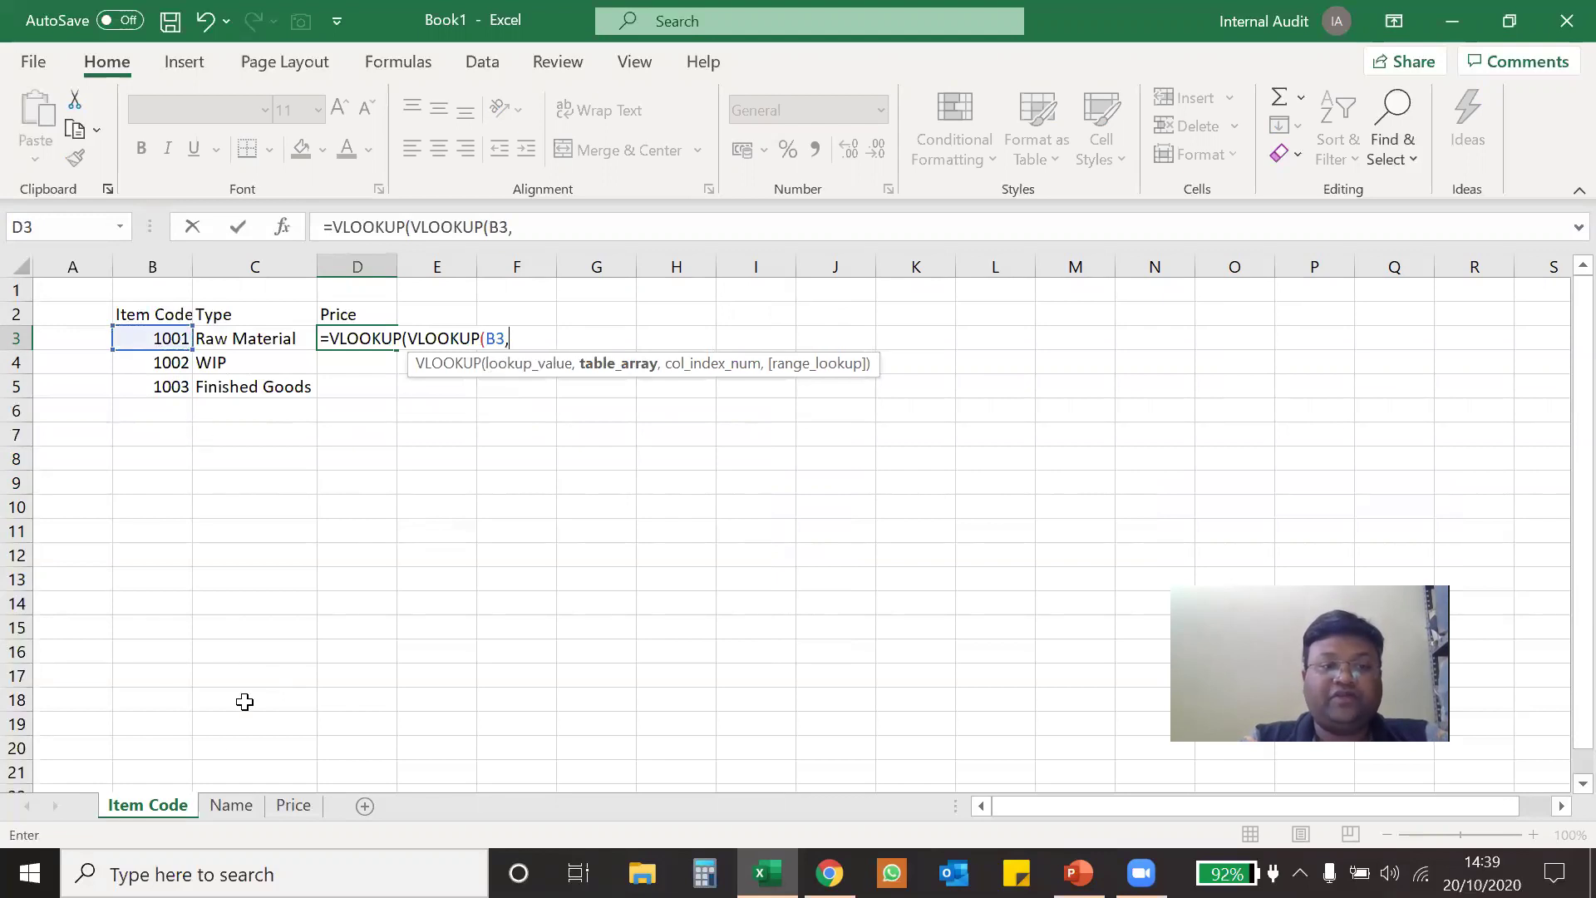
left_click(229, 808)
left_click_drag(155, 318, 256, 391)
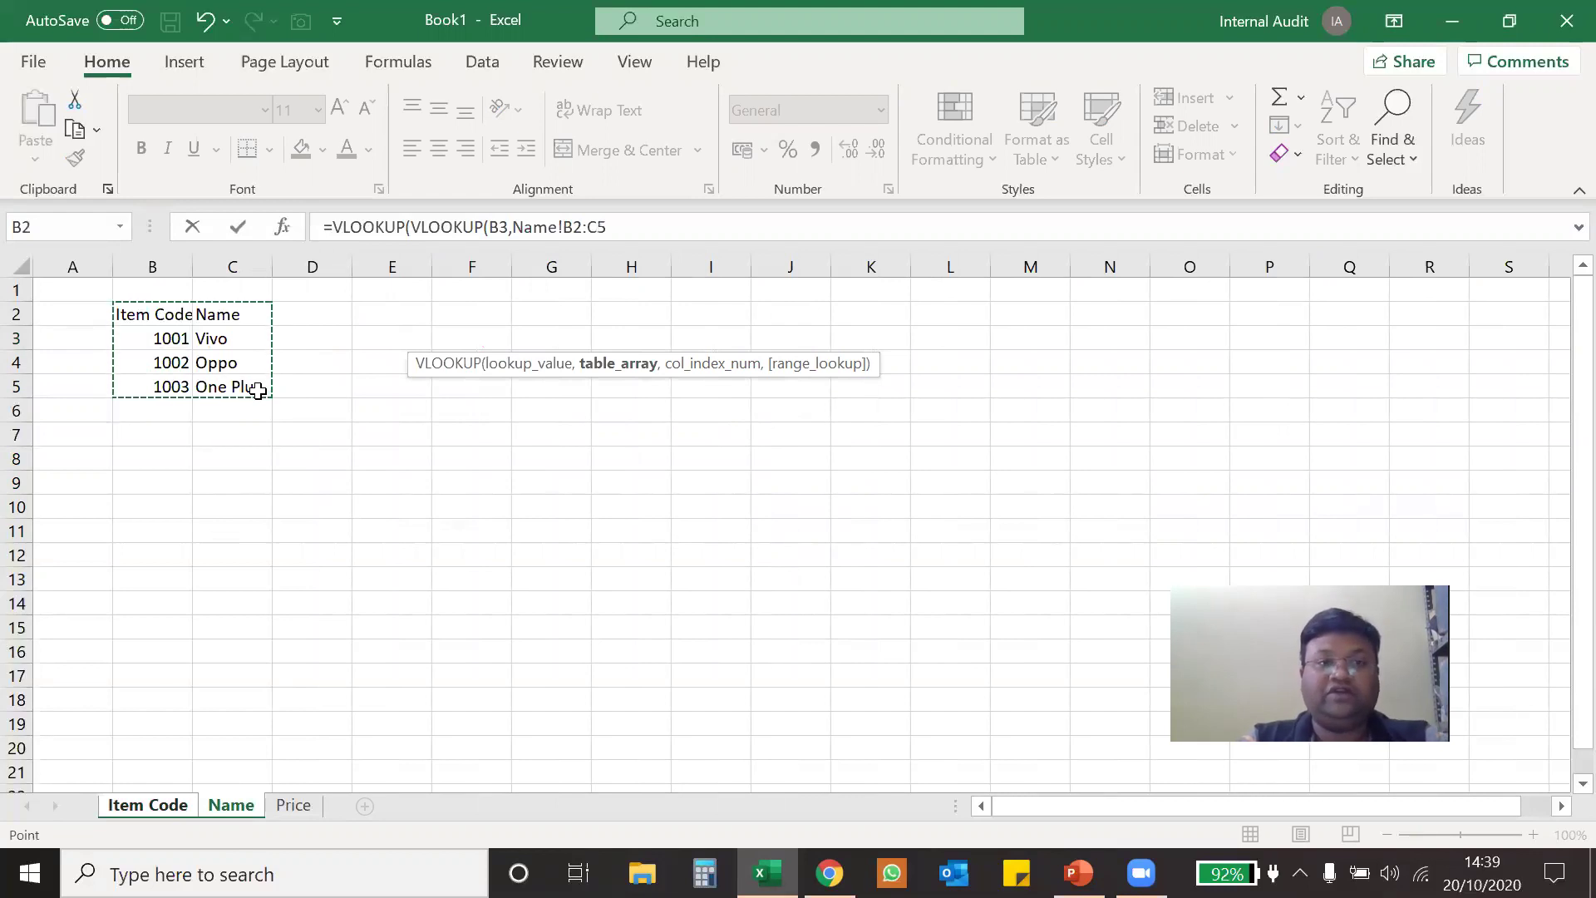
key("F4")
type("$C$5,")
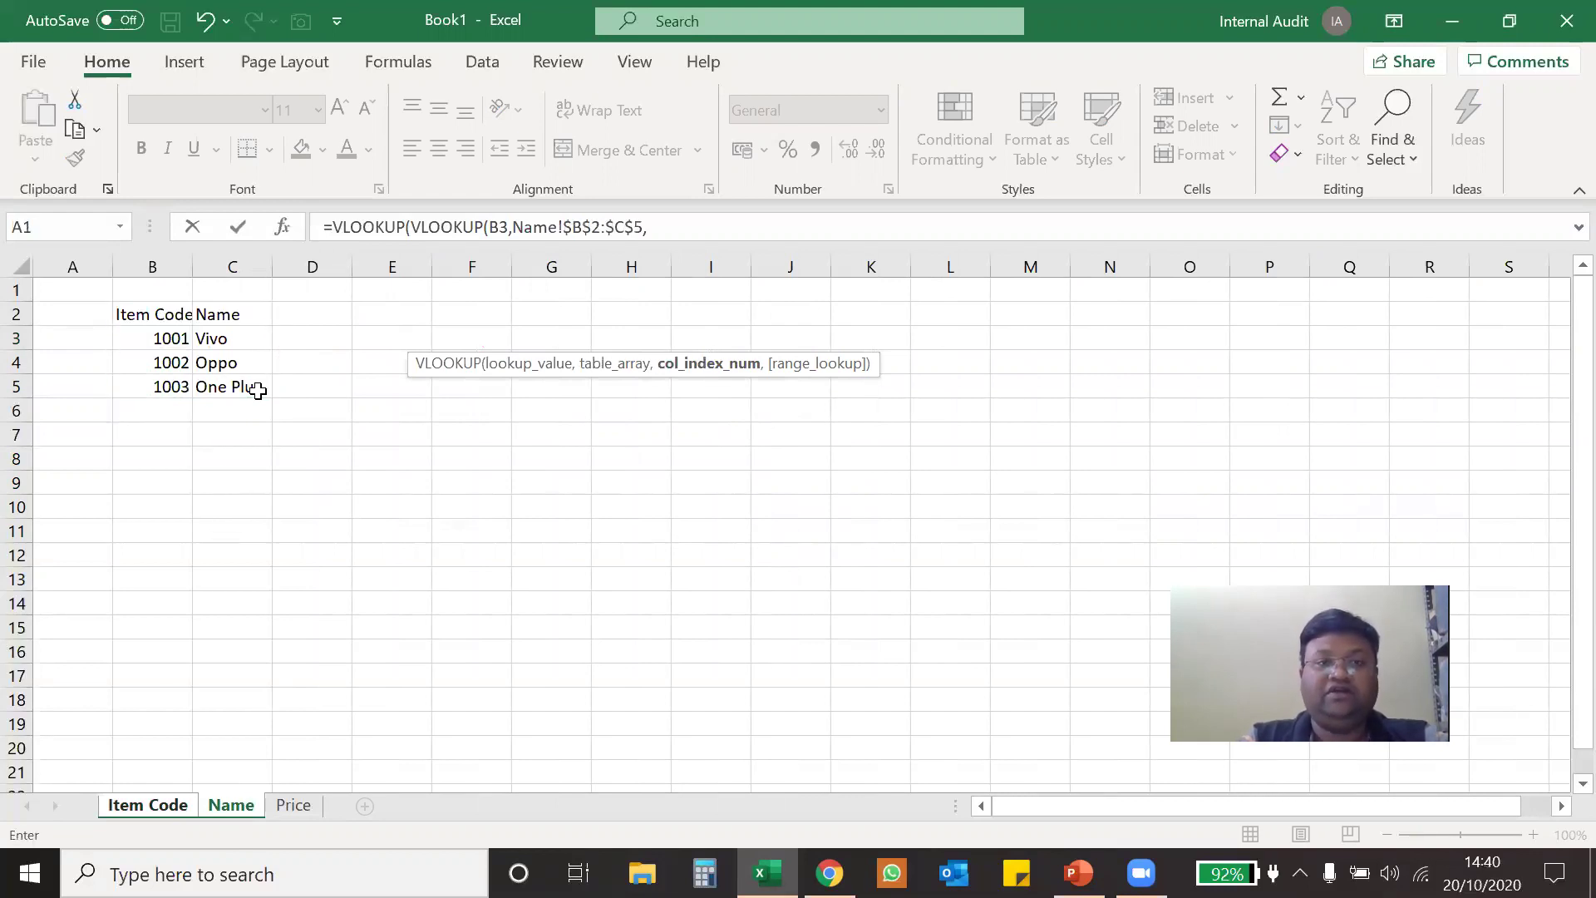
type("2,")
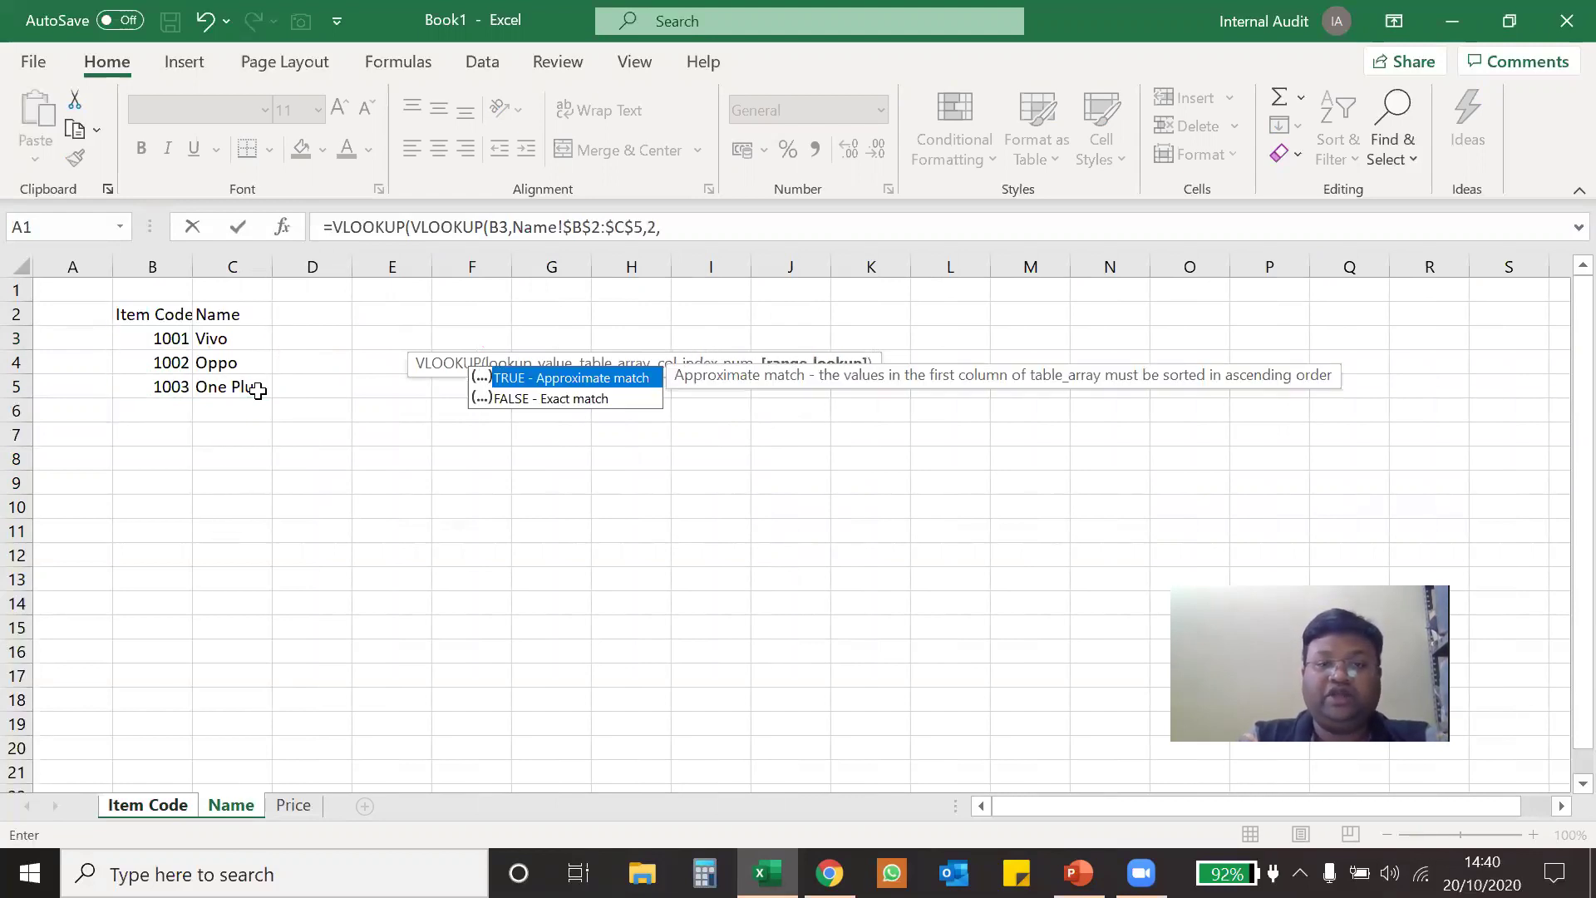
type("0)")
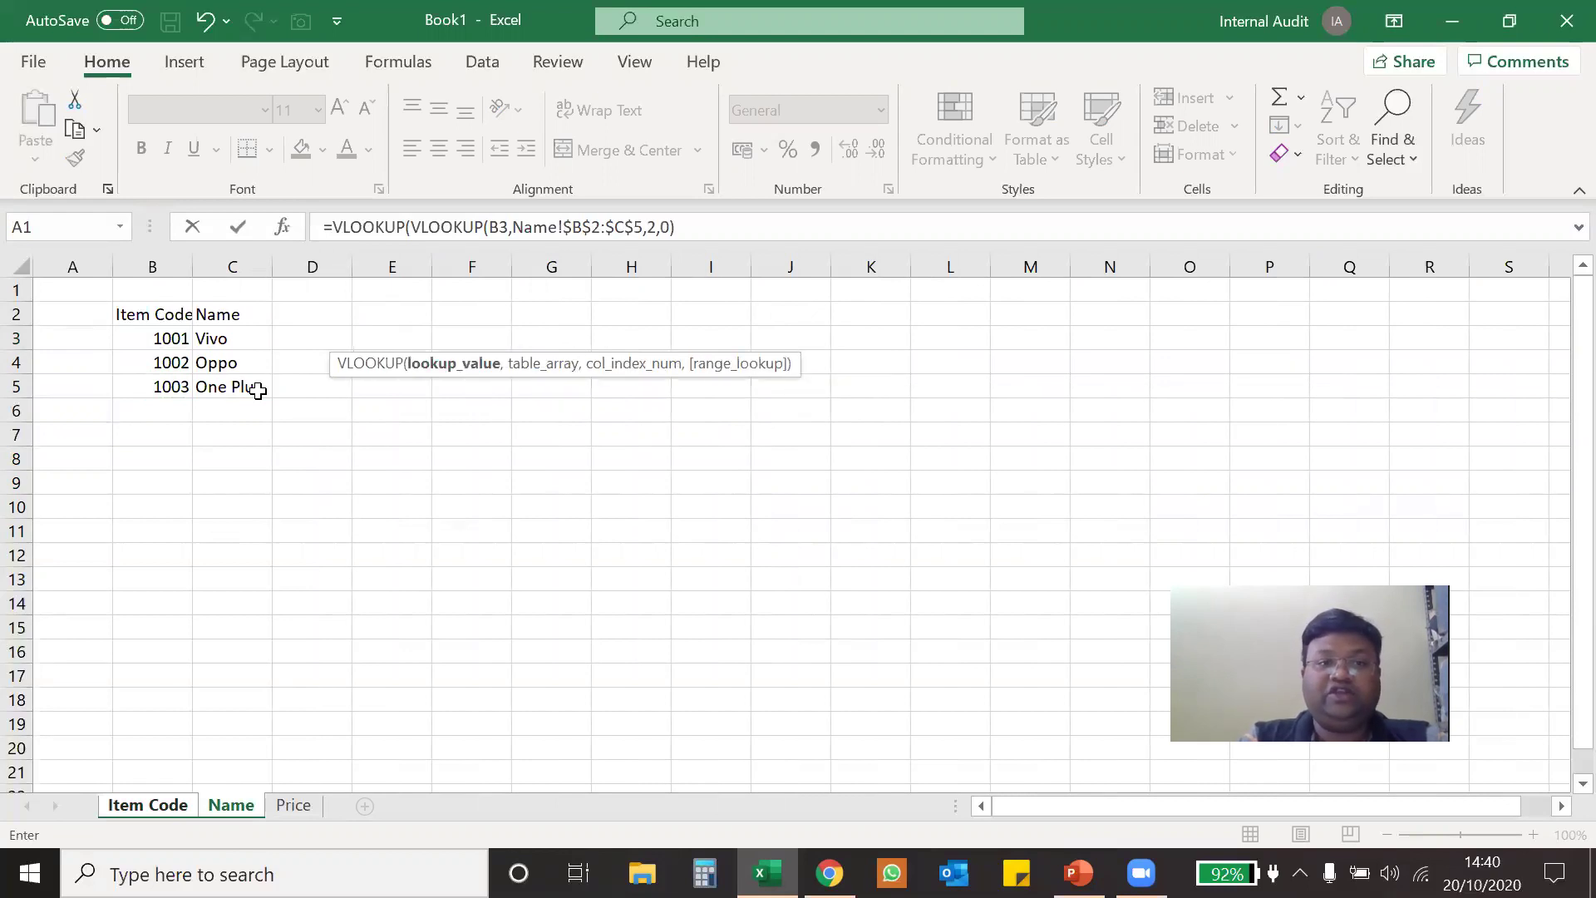
type(",")
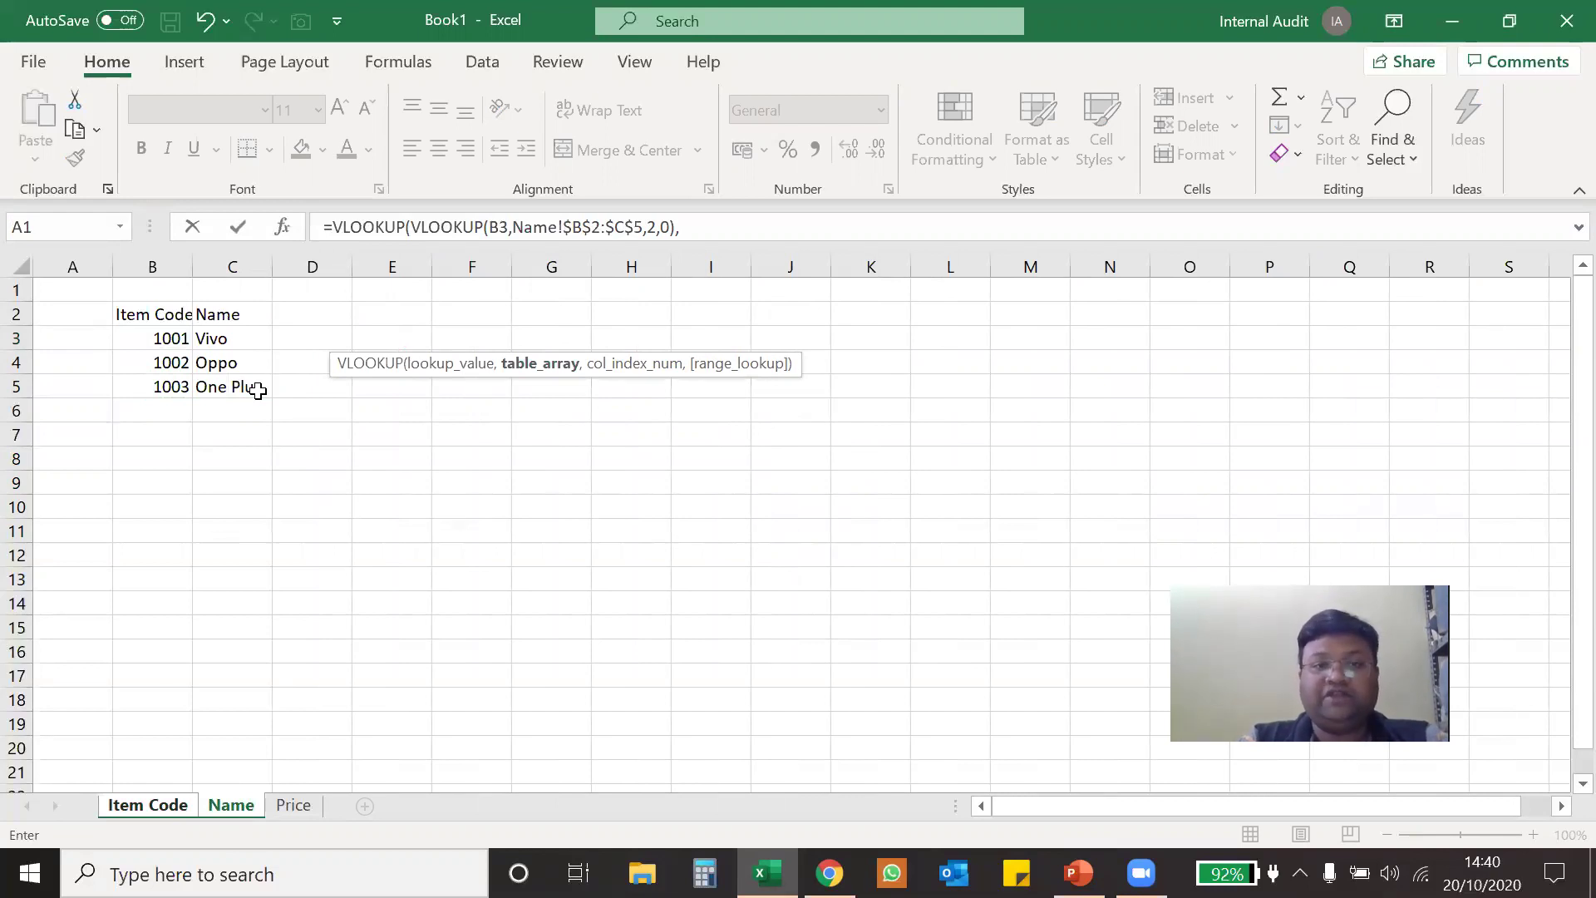
Finish the outer lookup against absolute Price!$B$3:$C$6 so D3 shows 10000.
left_click(294, 805)
mouse_move(147, 338)
left_mouse_down()
mouse_move(235, 392)
mouse_move(238, 414)
left_mouse_up()
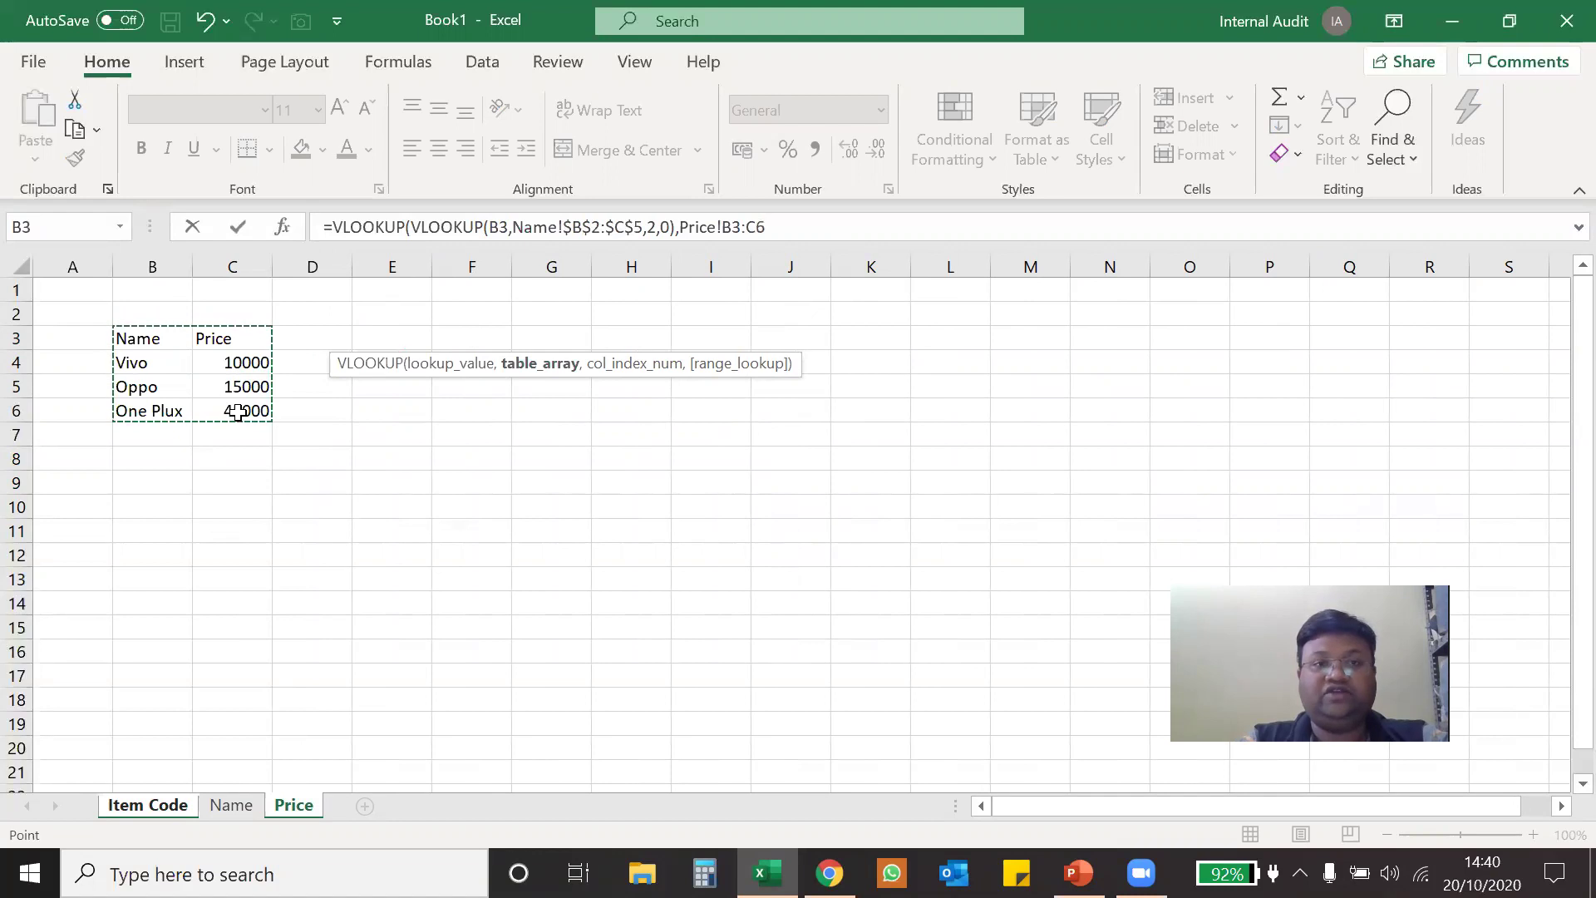
key("F4")
type(",2")
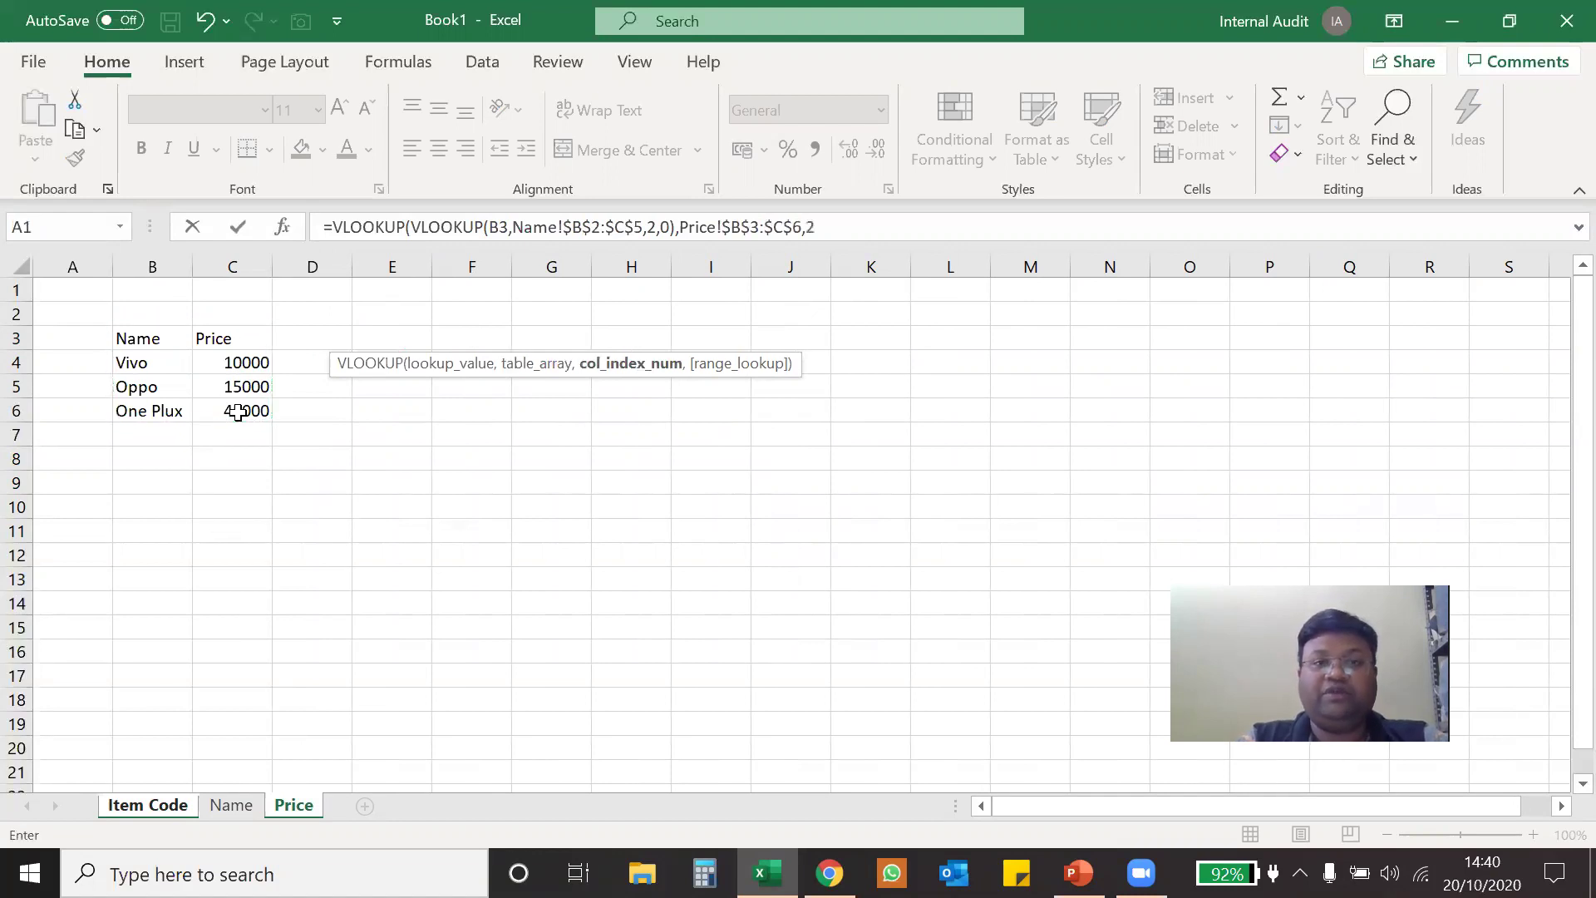
type(",0)")
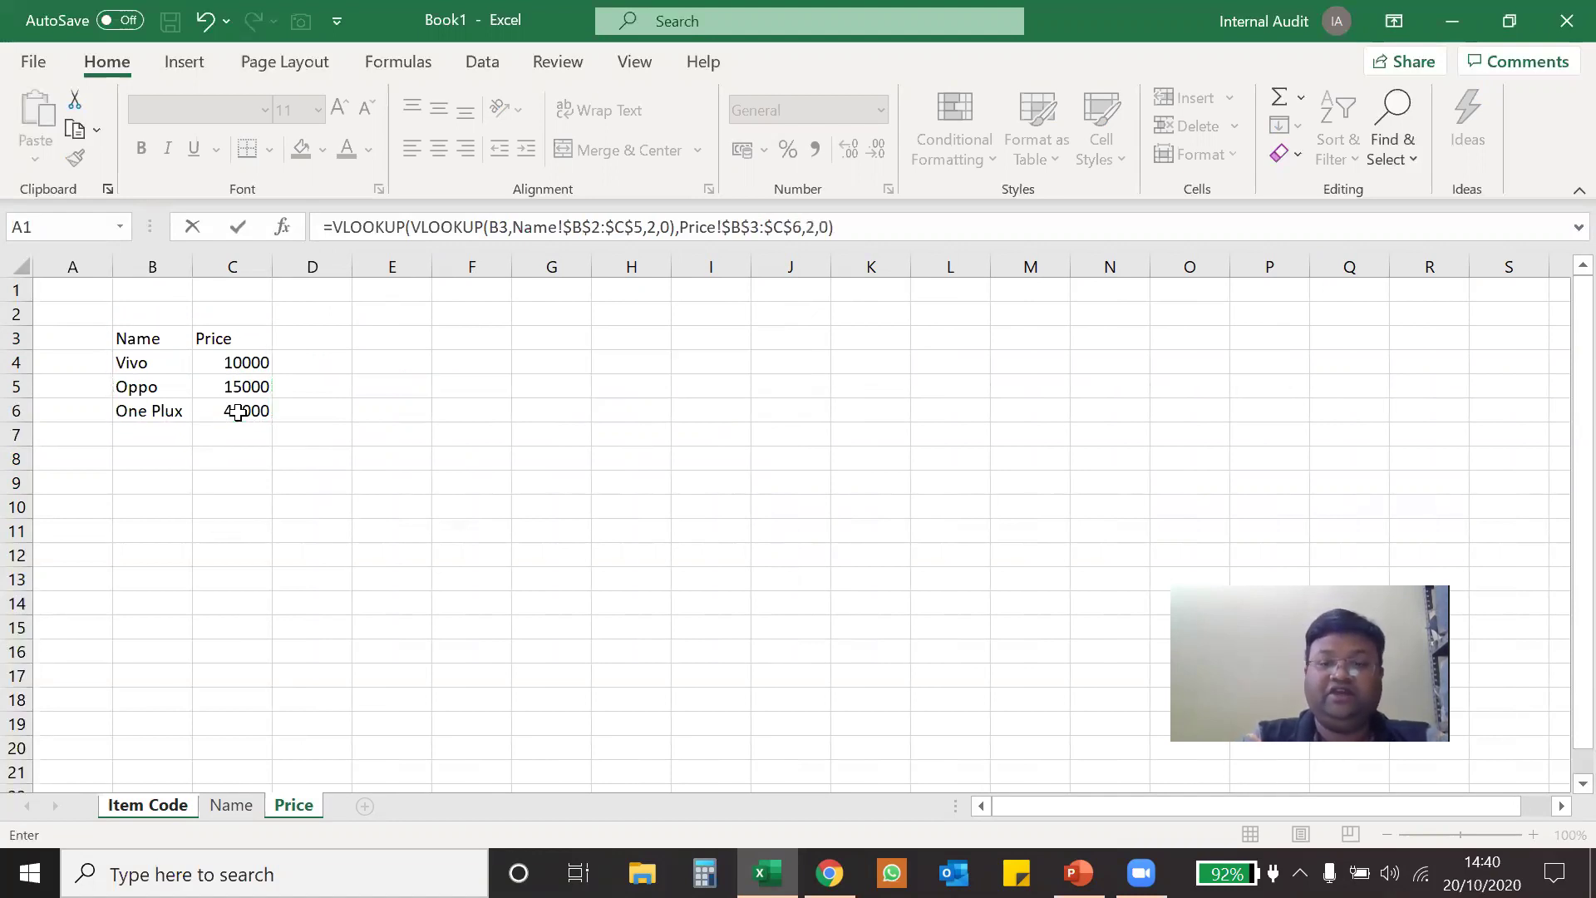
key("Return")
Copy the nested formula down D3:D5, giving 10000, 15000, 45000.
key("ctrl+c")
key("shift+Down")
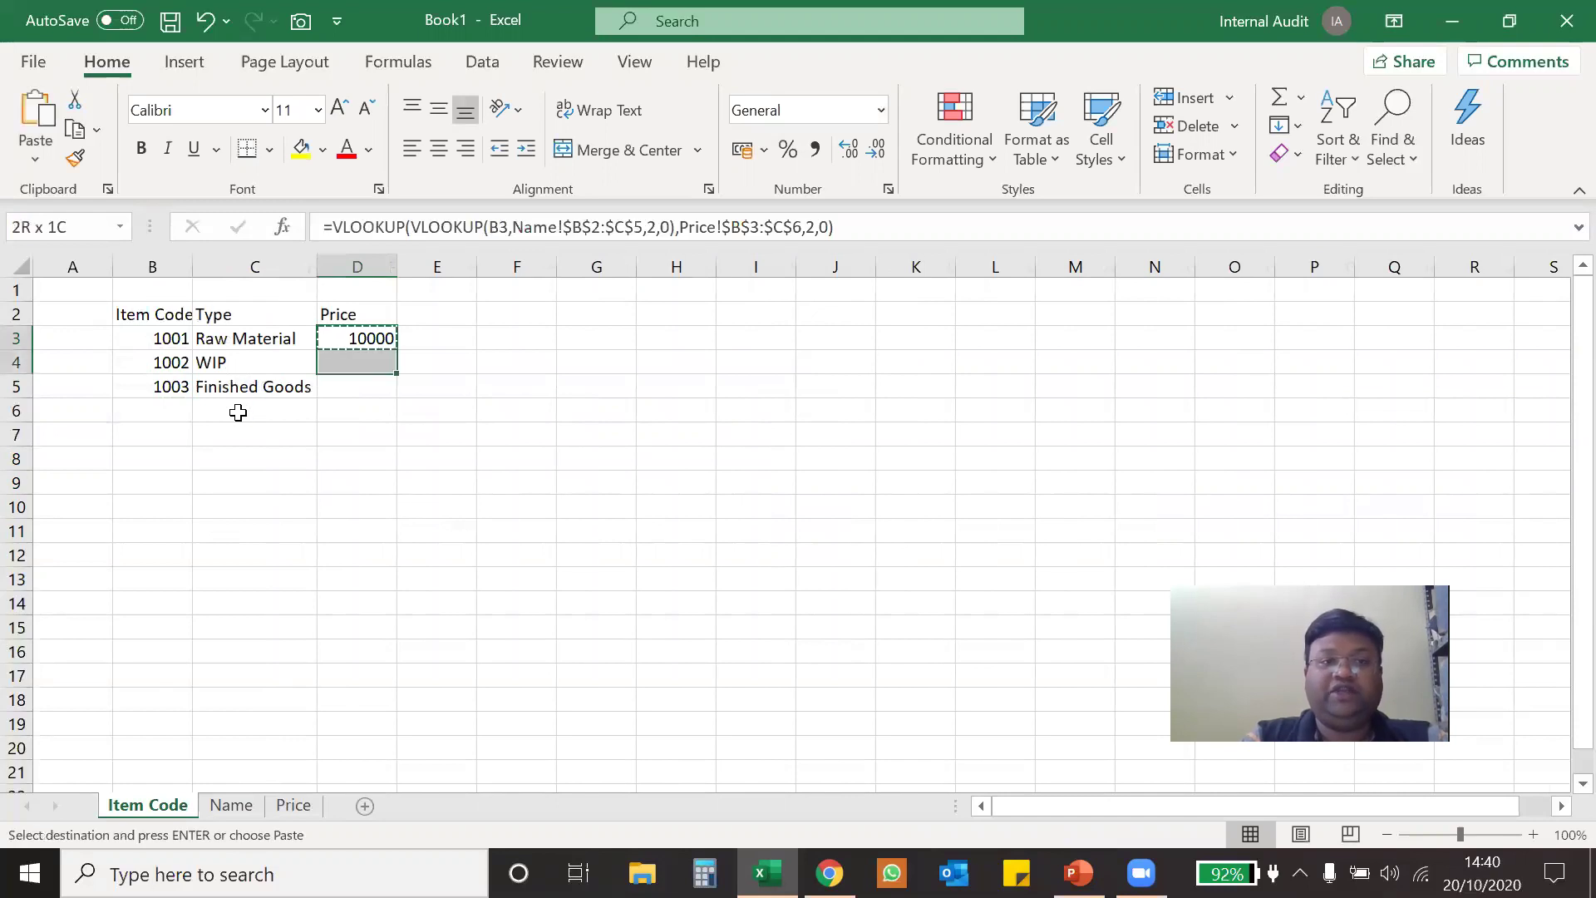
key("shift+Down")
key("Return")
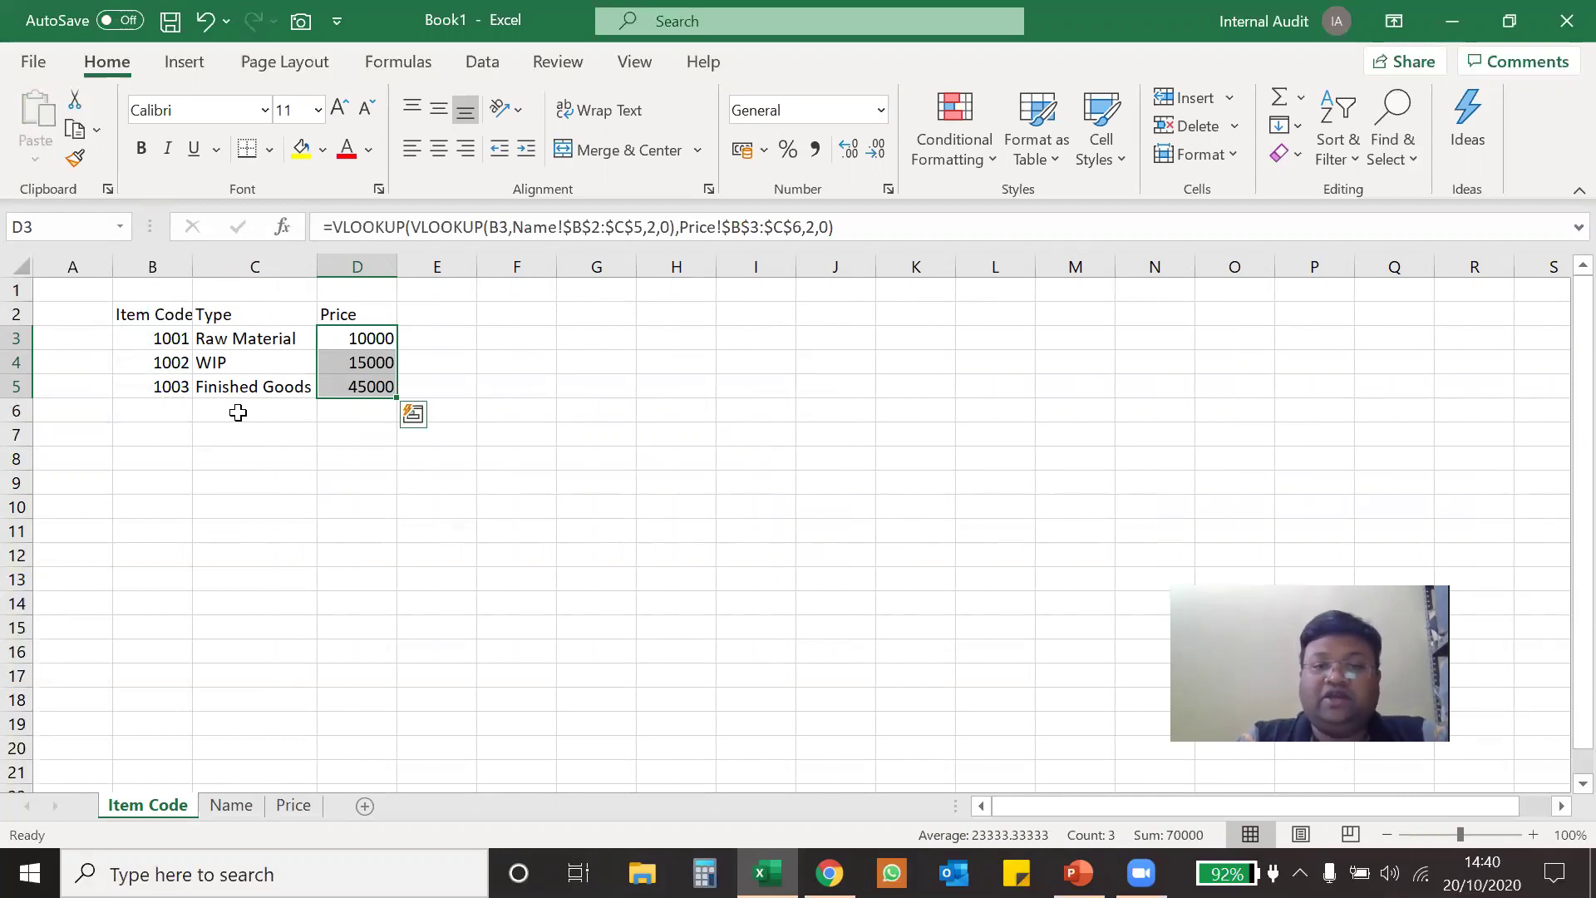
left_click(1079, 873)
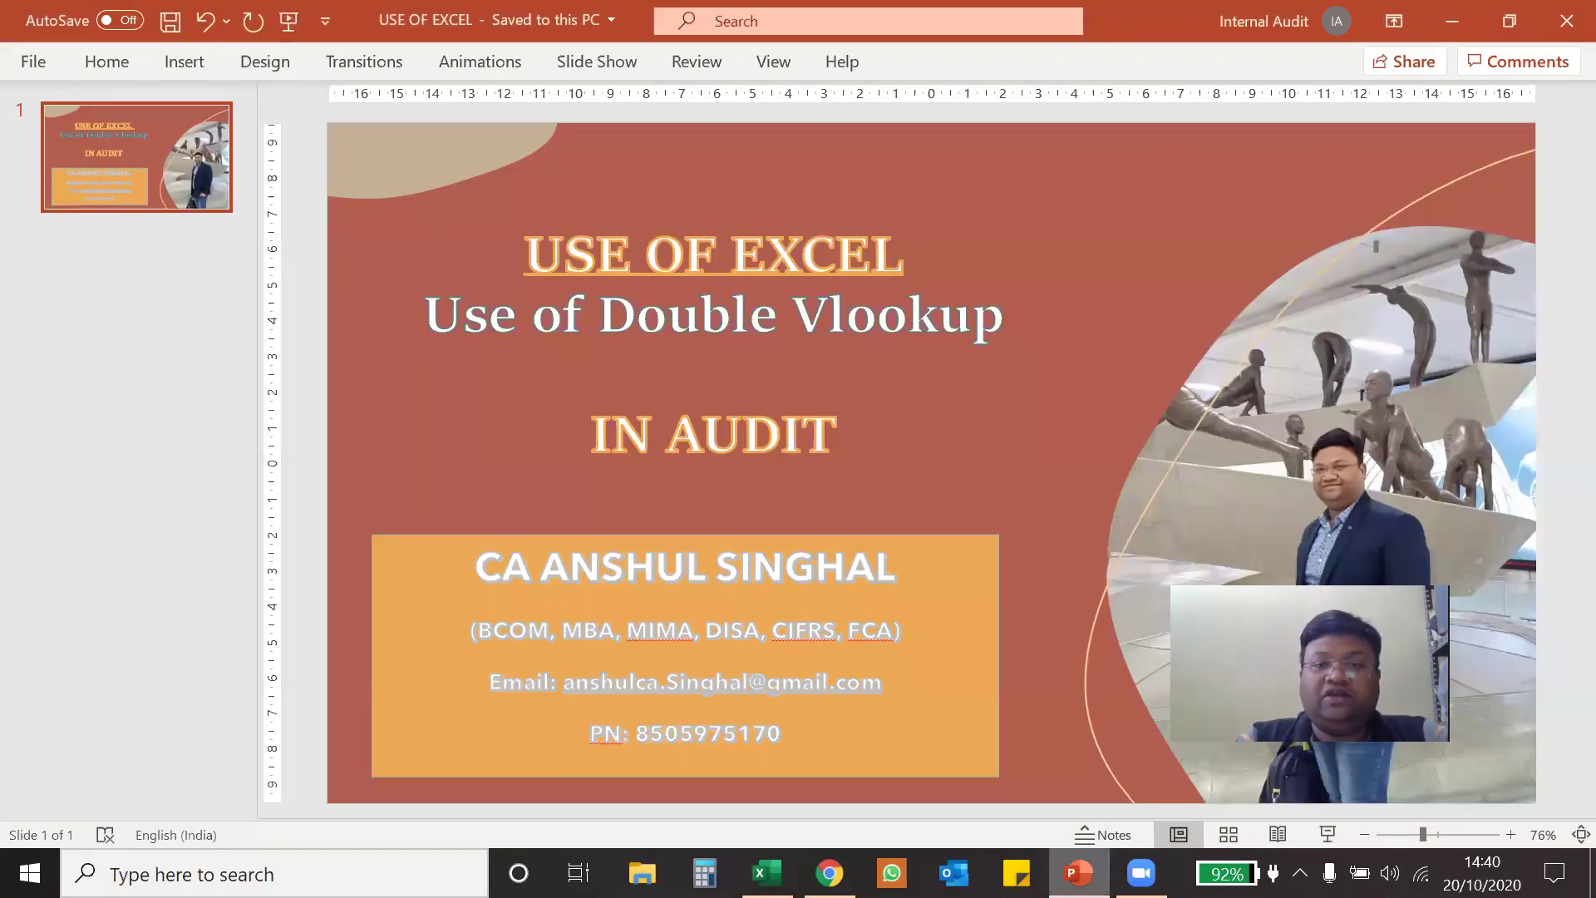